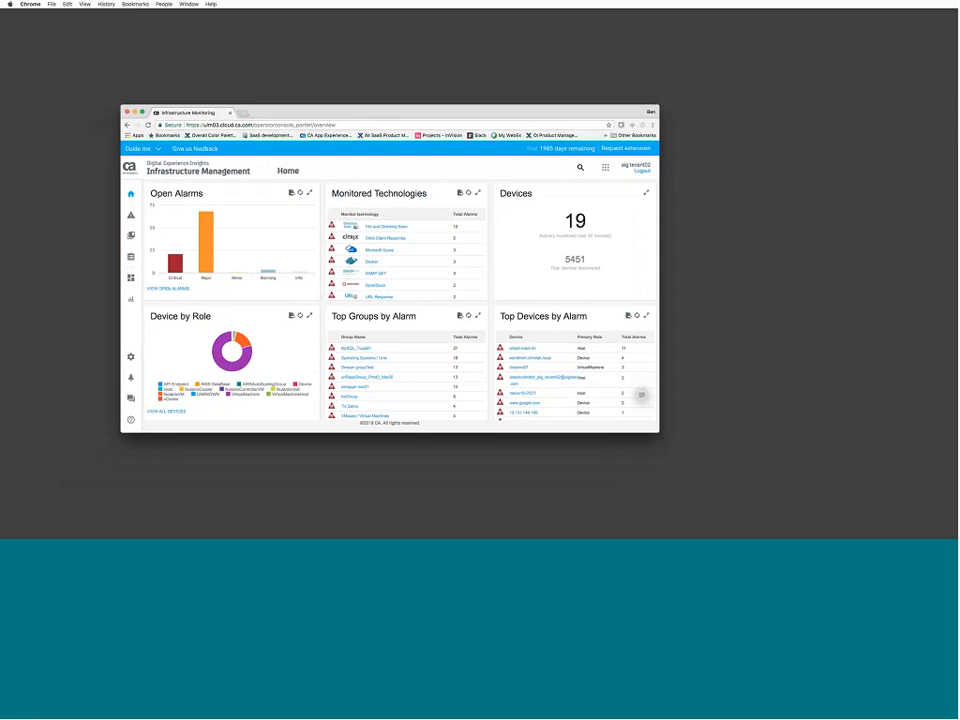
Move and slightly enlarge the browser window, and open the Servers by Disk Capacity report from the Servers report category.
{"action": "left_click_drag", "start_coordinate": [440, 111], "coordinate": [415, 64]}
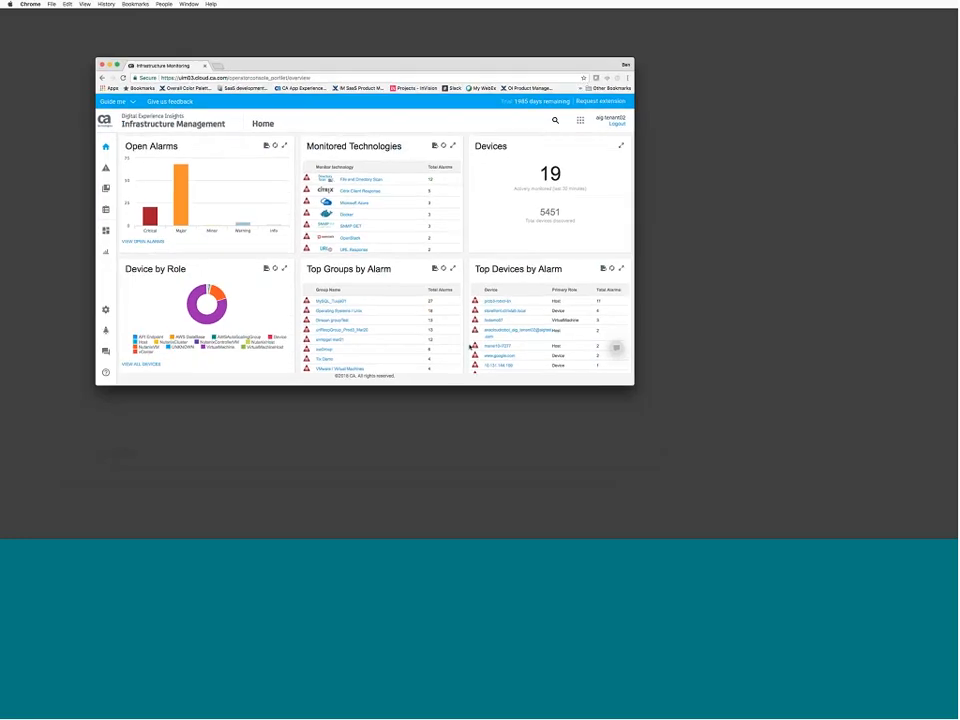
{"action": "left_click_drag", "start_coordinate": [642, 391], "coordinate": [645, 399]}
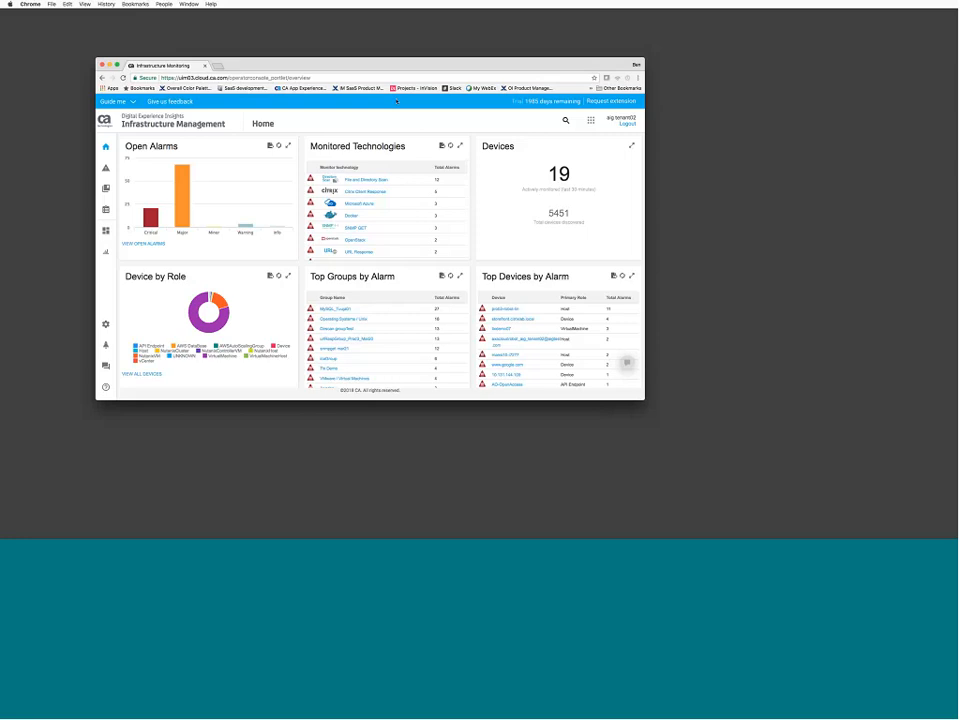
{"action": "mouse_move", "coordinate": [117, 193]}
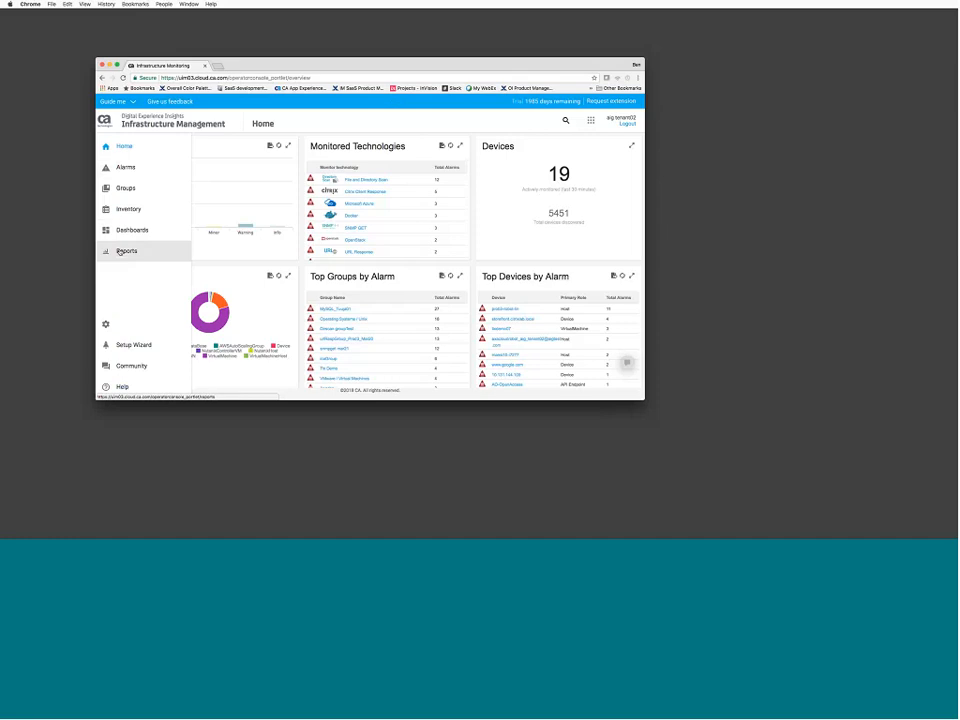
{"action": "left_click", "coordinate": [121, 251]}
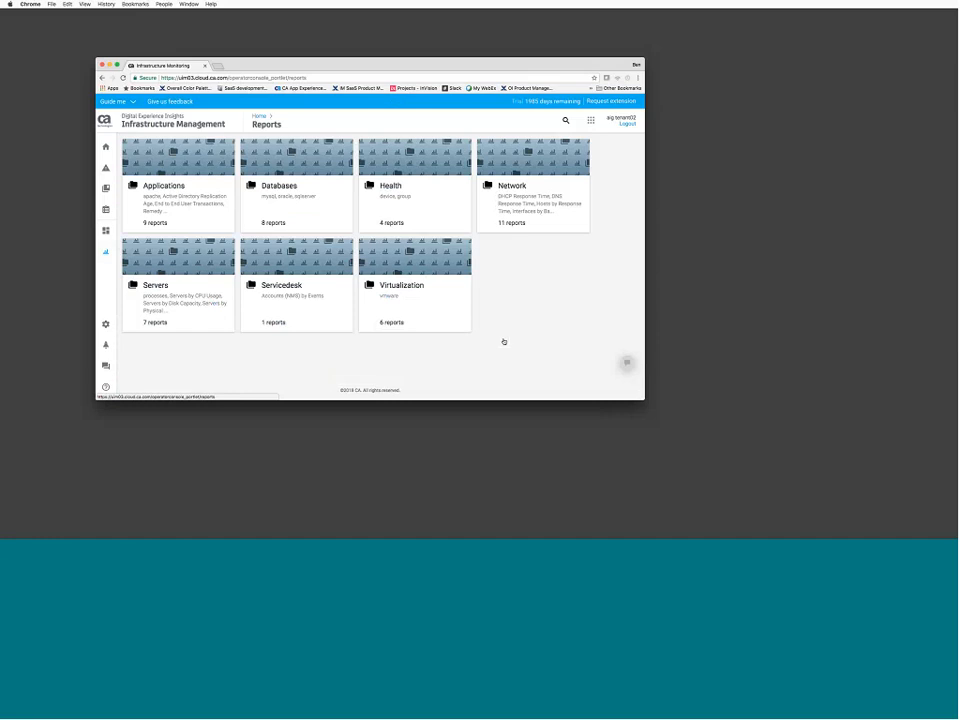
{"action": "left_click", "coordinate": [153, 286]}
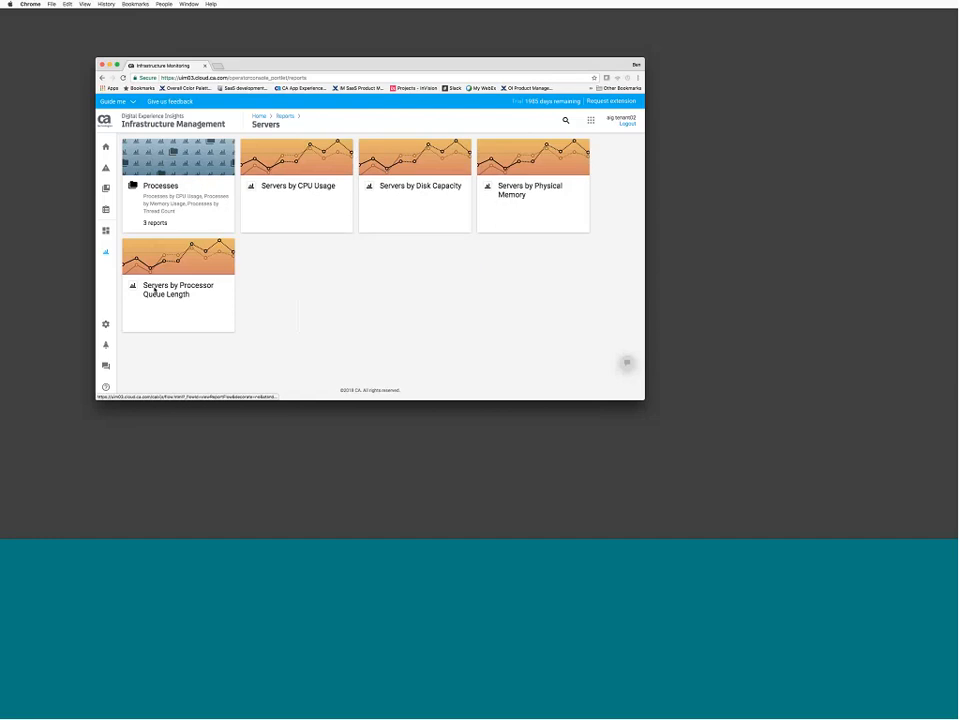
{"action": "left_click", "coordinate": [393, 201]}
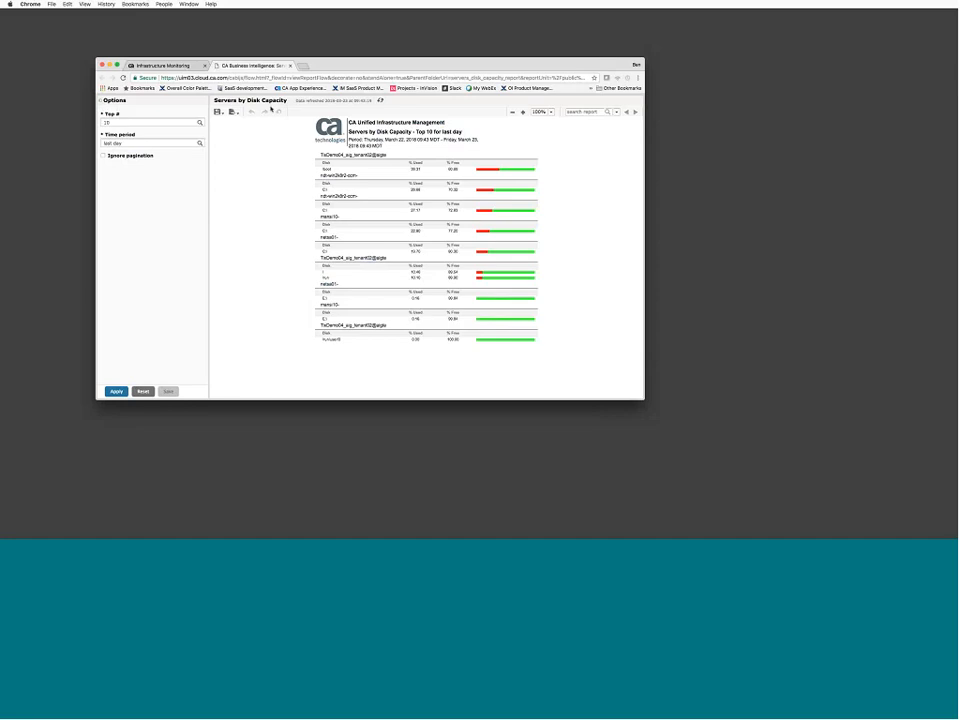
Close the disk capacity report and open the Group Trend Report from the Group folder of the Health reports.
{"action": "key", "text": "super+w"}
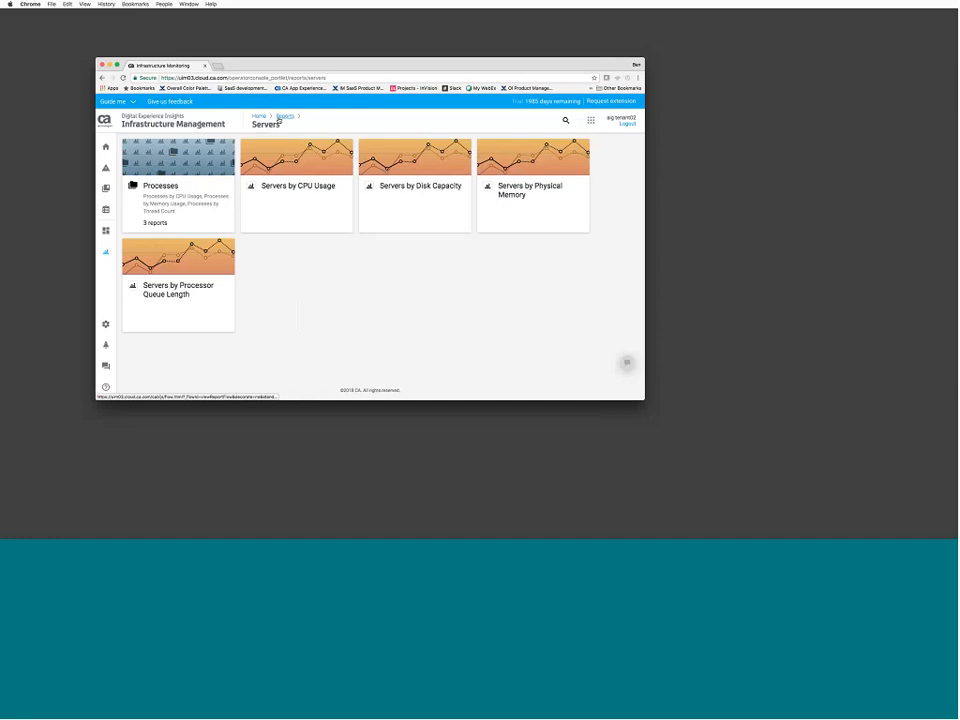
{"action": "left_click", "coordinate": [281, 117]}
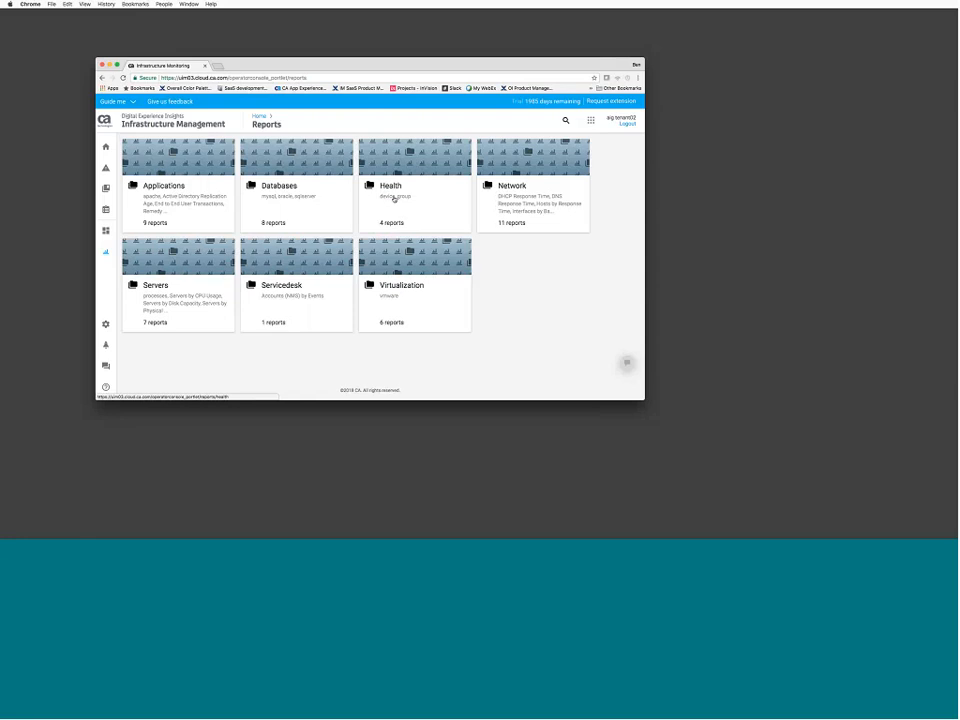
{"action": "left_click", "coordinate": [394, 198]}
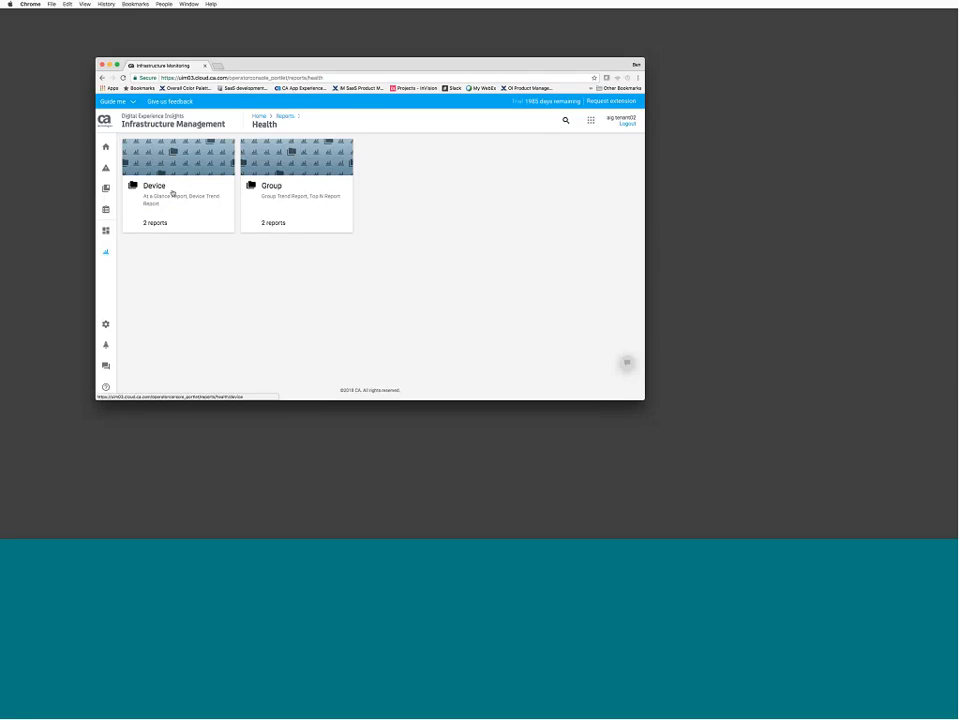
{"action": "left_click", "coordinate": [305, 200]}
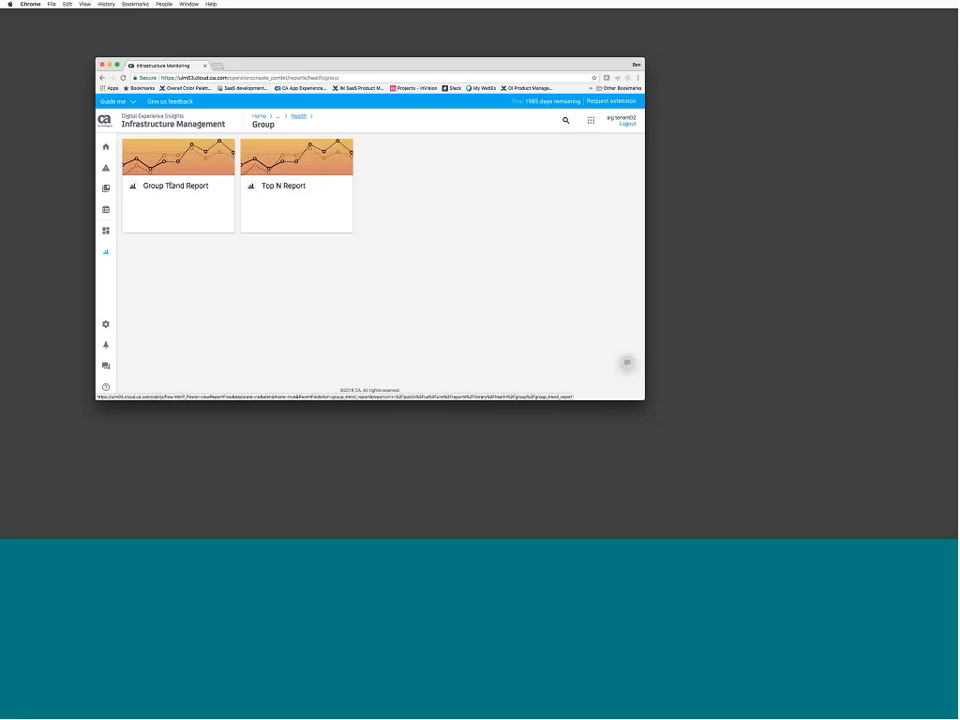
{"action": "left_click", "coordinate": [171, 185]}
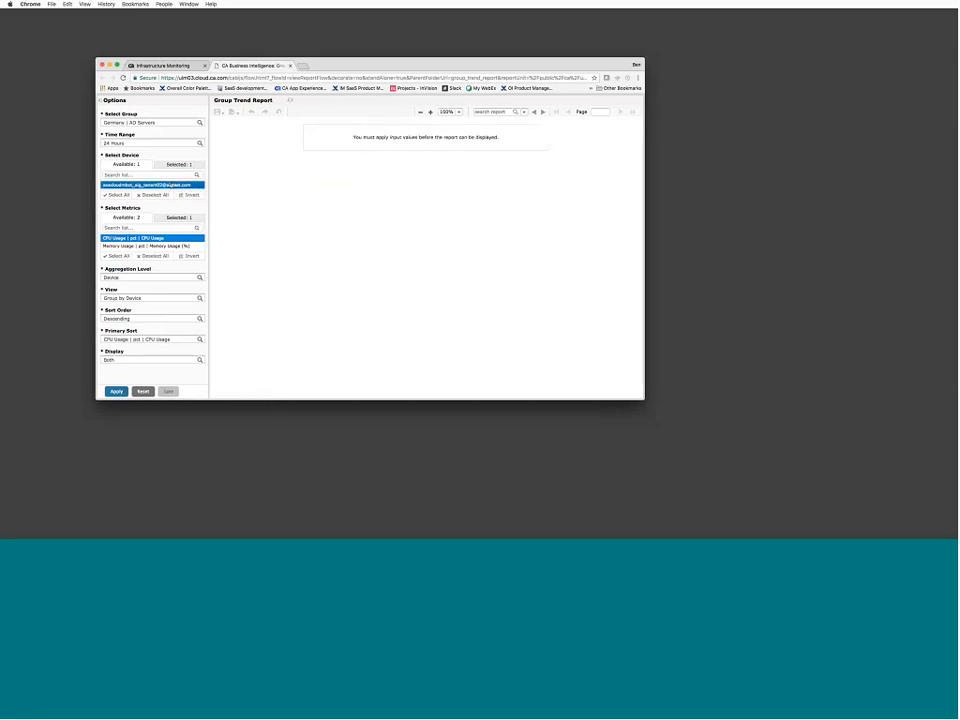
Set the report's group to Tix Demo and include all of its devices.
{"action": "left_click", "coordinate": [150, 122]}
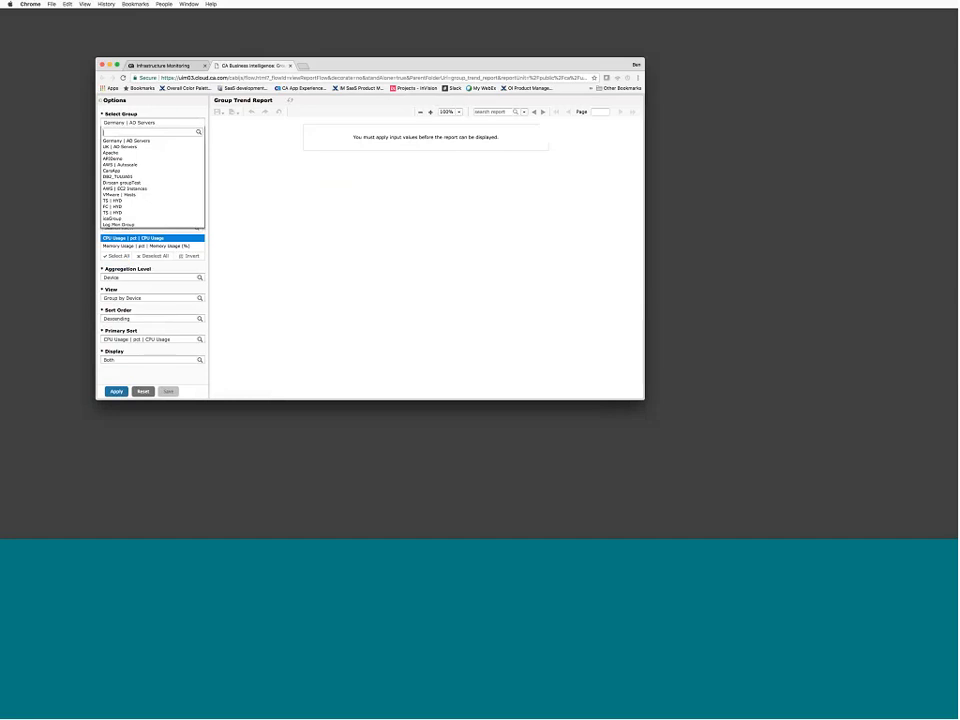
{"action": "scroll", "coordinate": [137, 157], "scroll_direction": "down", "scroll_amount": 2}
{"action": "scroll", "coordinate": [137, 157], "scroll_direction": "down", "scroll_amount": 3}
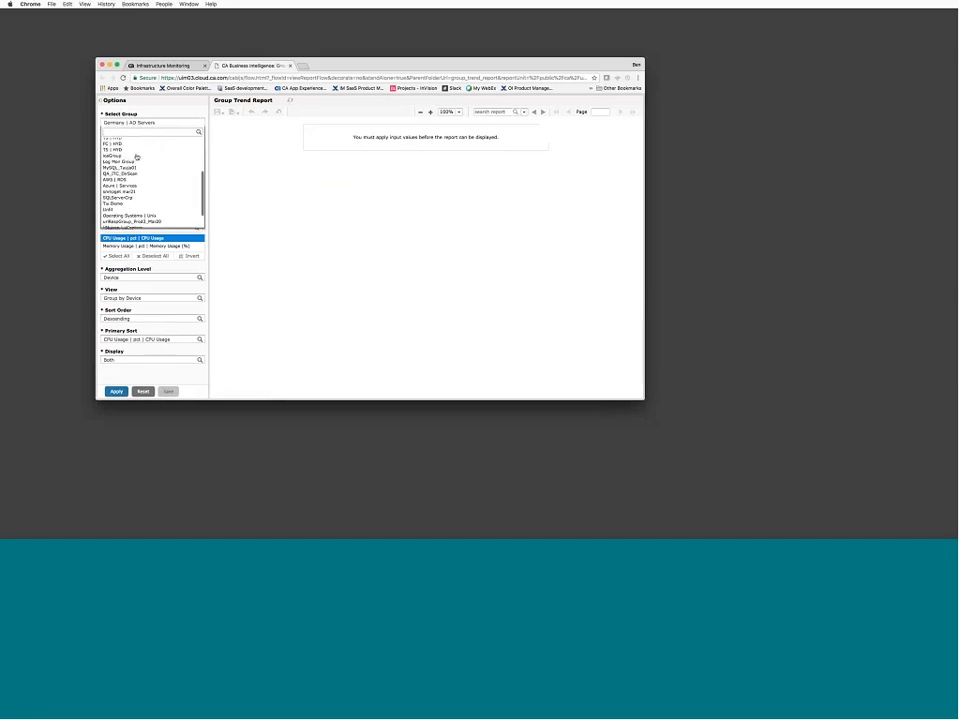
{"action": "scroll", "coordinate": [113, 200], "scroll_direction": "down", "scroll_amount": 1}
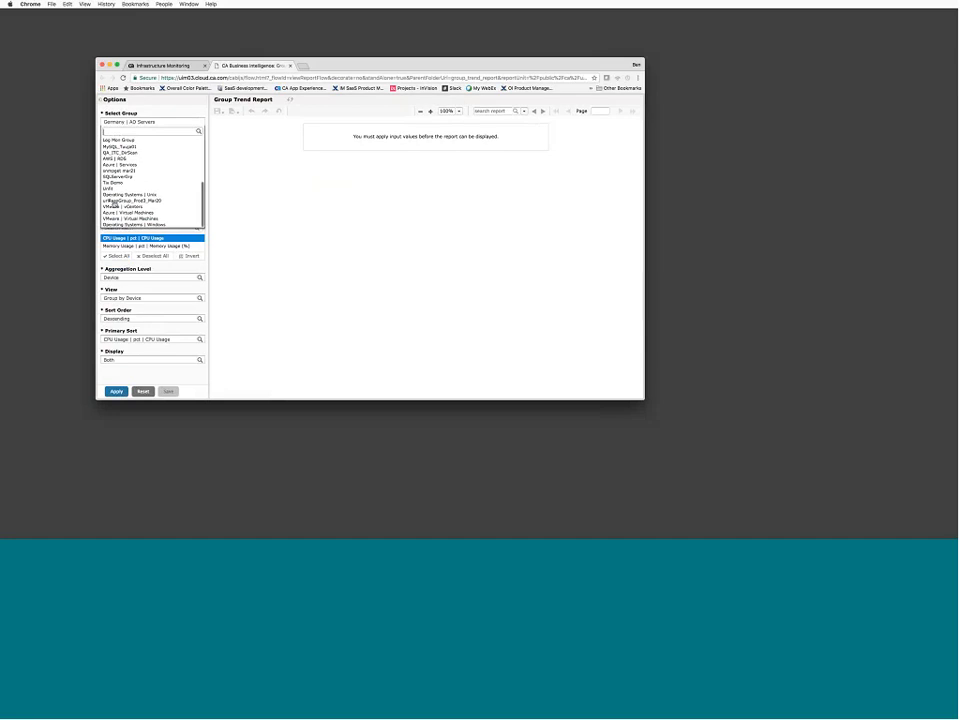
{"action": "left_click", "coordinate": [113, 183]}
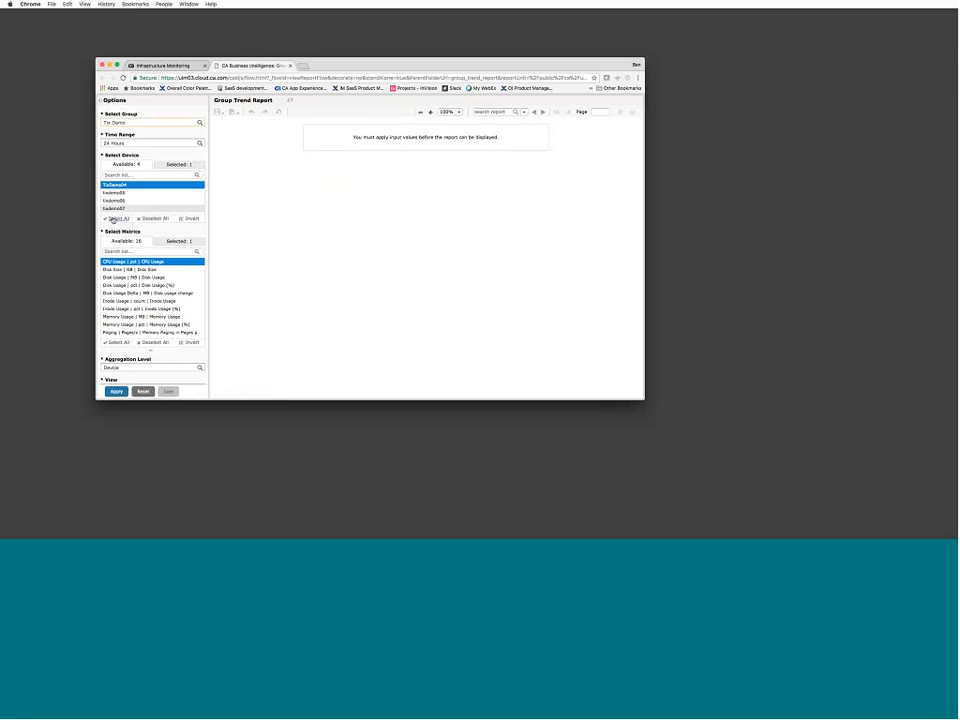
{"action": "left_click", "coordinate": [114, 219]}
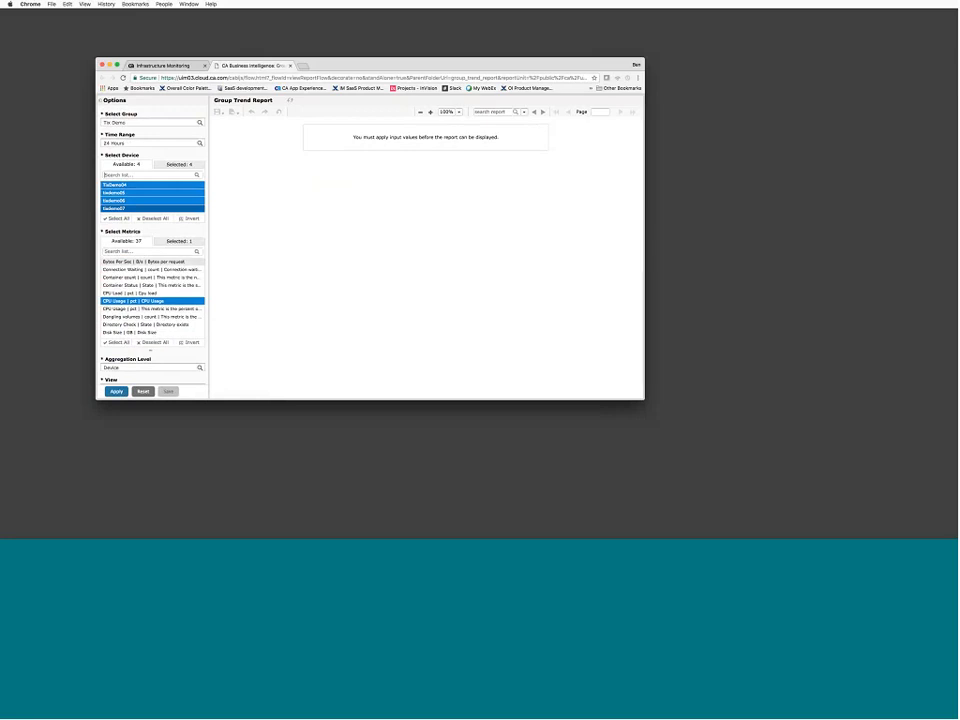
Add the percentage metrics Disk Usage (%) and Memory Usage (%) to the report and review the list of selected metrics.
{"action": "scroll", "coordinate": [149, 298], "scroll_direction": "down", "scroll_amount": 1}
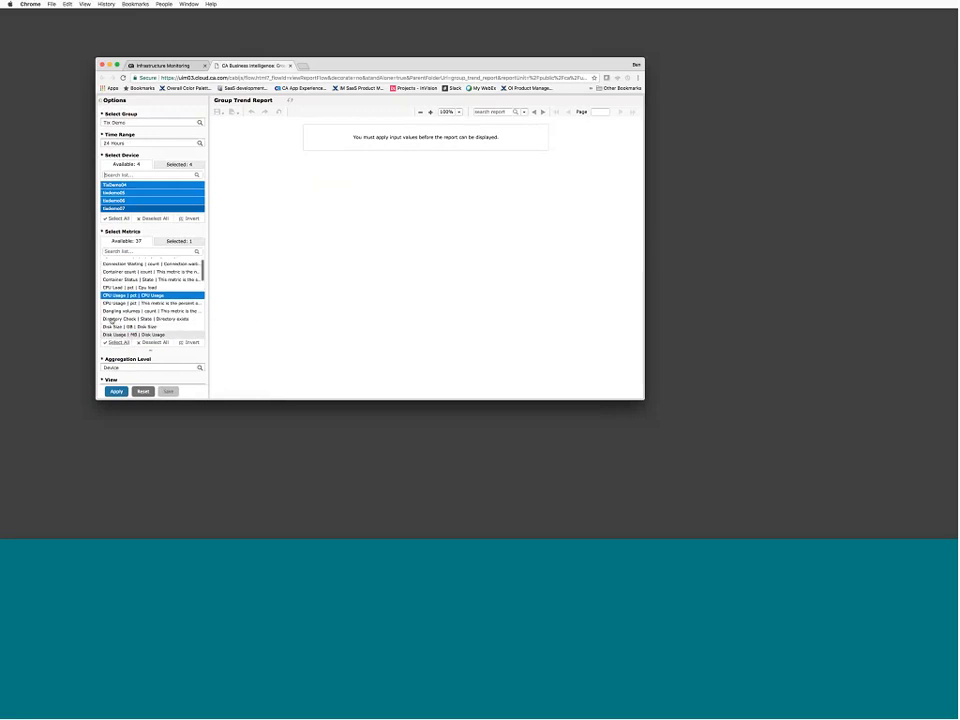
{"action": "scroll", "coordinate": [145, 280], "scroll_direction": "up", "scroll_amount": 1}
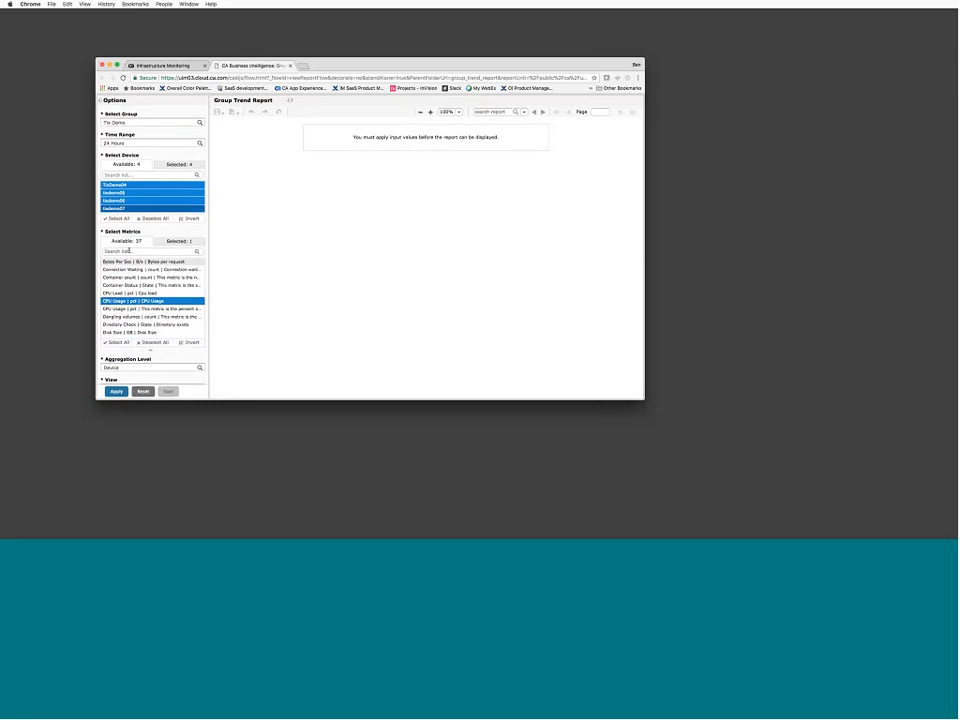
{"action": "left_click", "coordinate": [129, 251]}
{"action": "type", "text": "disk"}
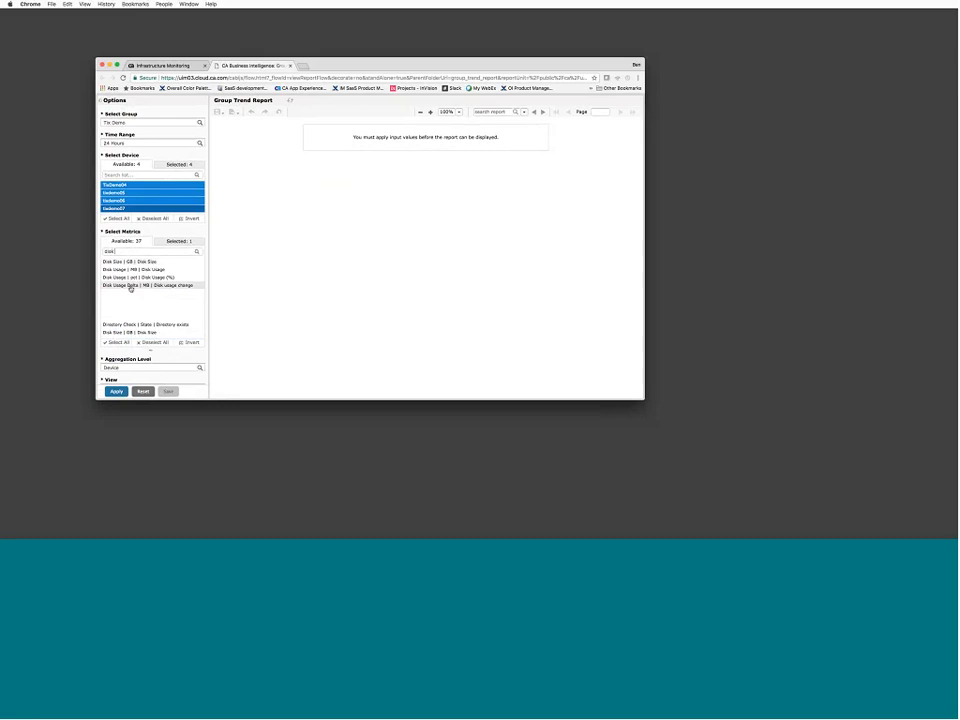
{"action": "left_click", "coordinate": [135, 277]}
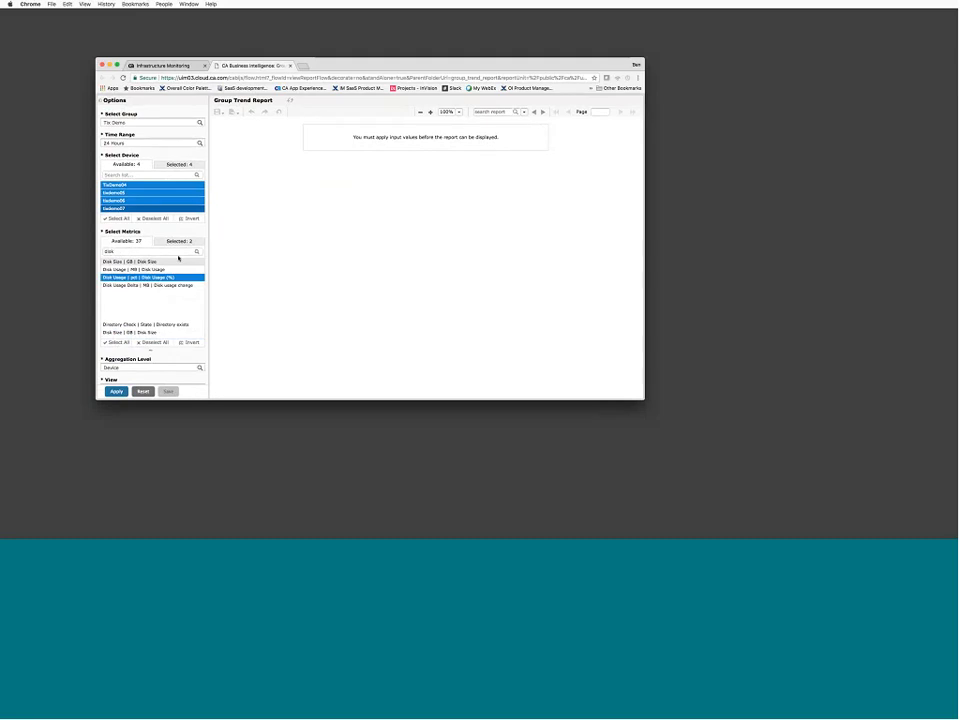
{"action": "double_click", "coordinate": [151, 250]}
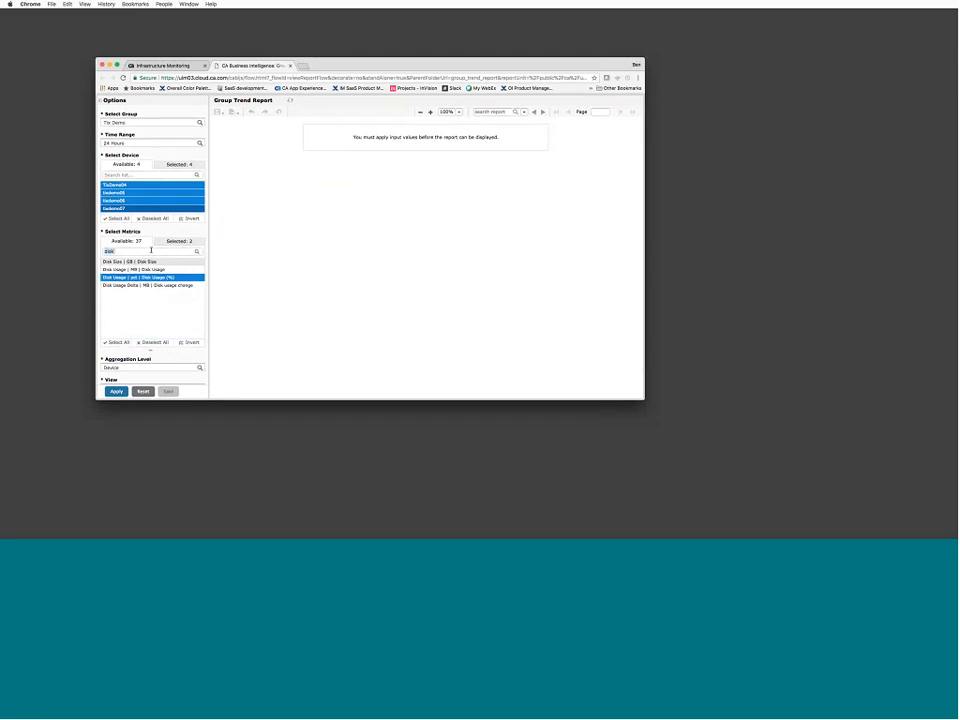
{"action": "type", "text": "memo"}
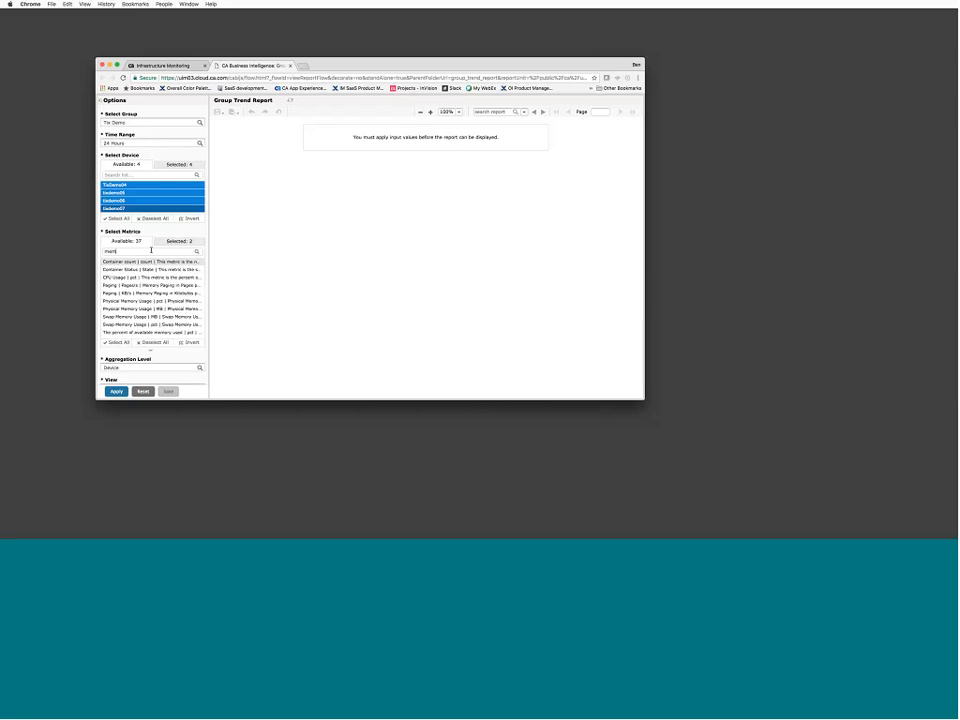
{"action": "left_click", "coordinate": [150, 269]}
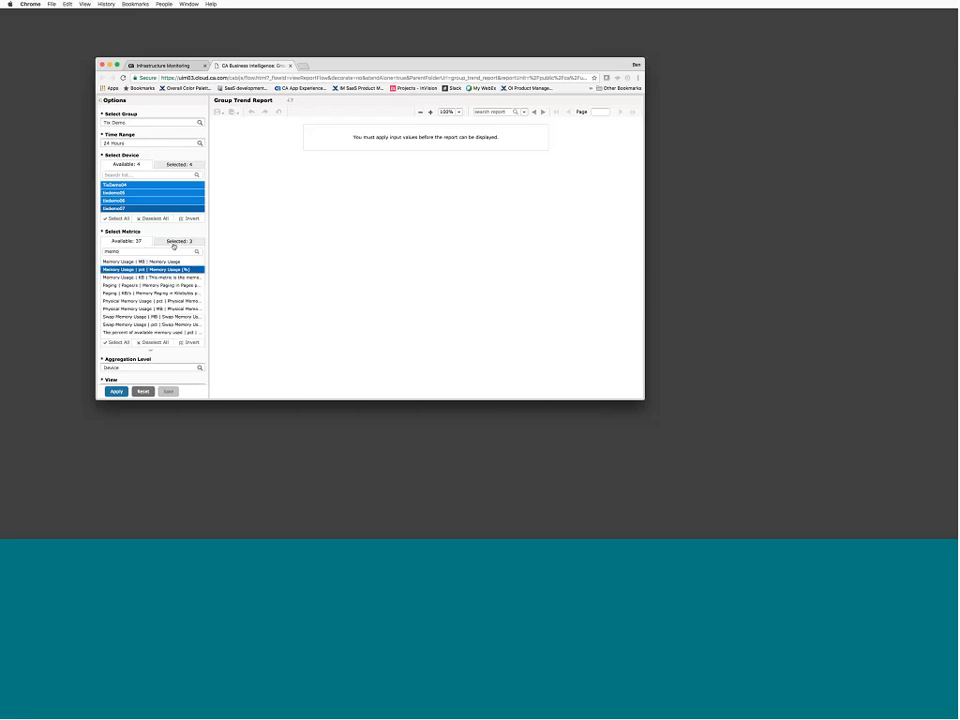
{"action": "left_click", "coordinate": [172, 243]}
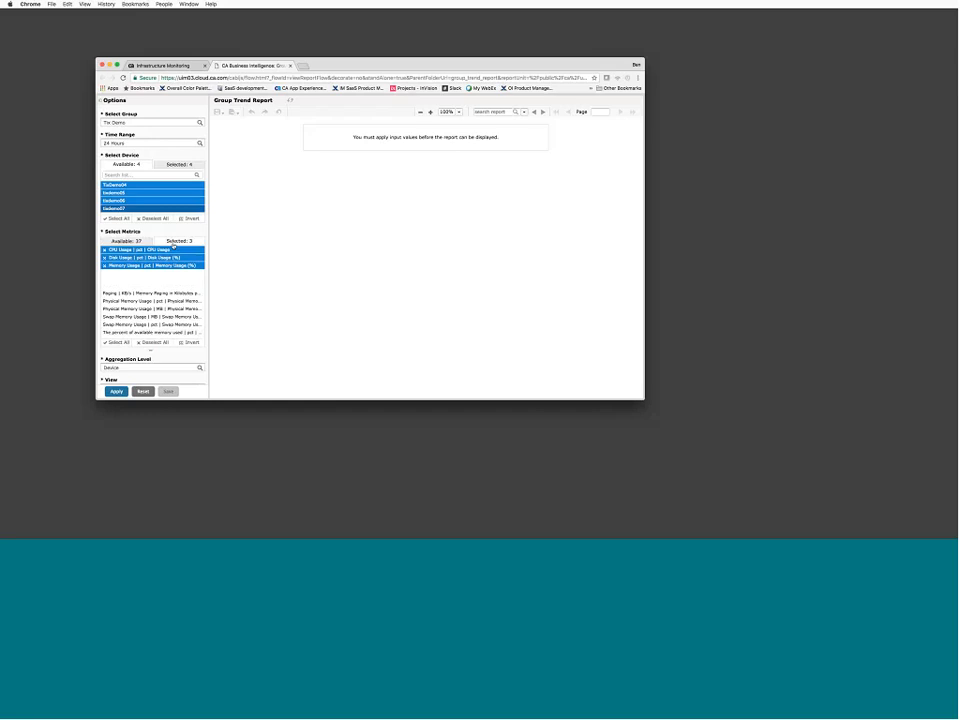
Examine the choices available for the report's aggregation level and primary sort.
{"action": "scroll", "coordinate": [169, 318], "scroll_direction": "down", "scroll_amount": 3}
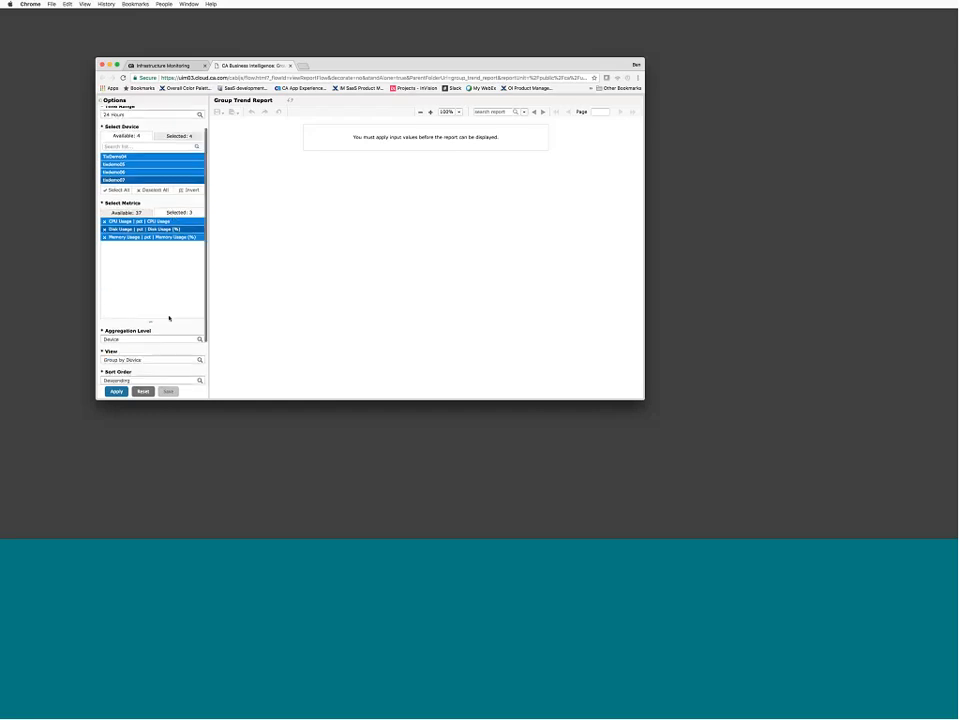
{"action": "scroll", "coordinate": [169, 318], "scroll_direction": "down", "scroll_amount": 2}
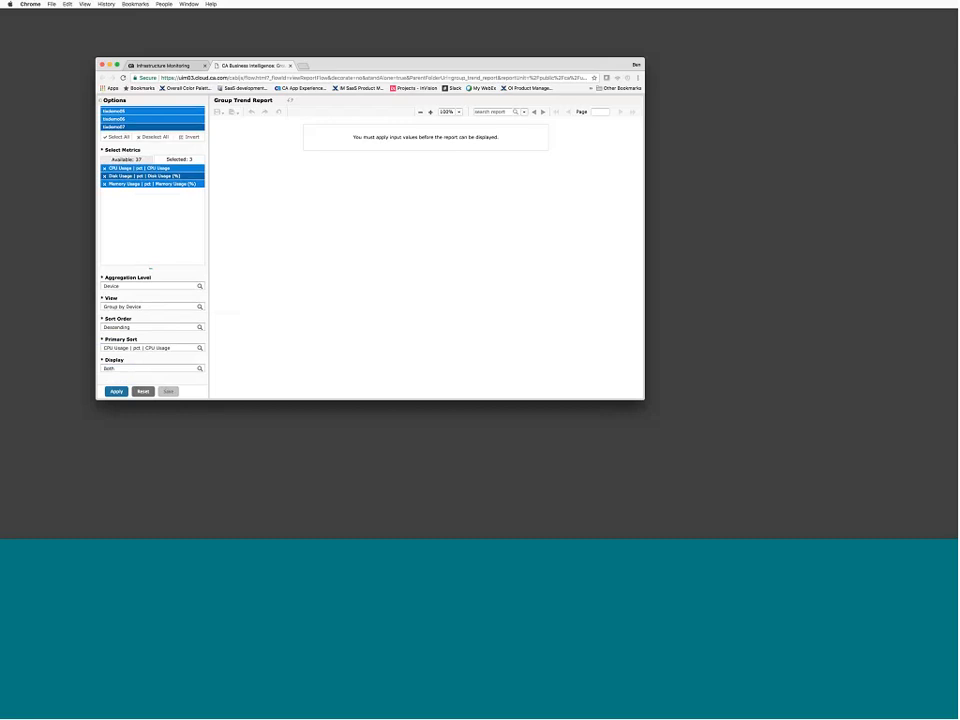
{"action": "left_click", "coordinate": [198, 287]}
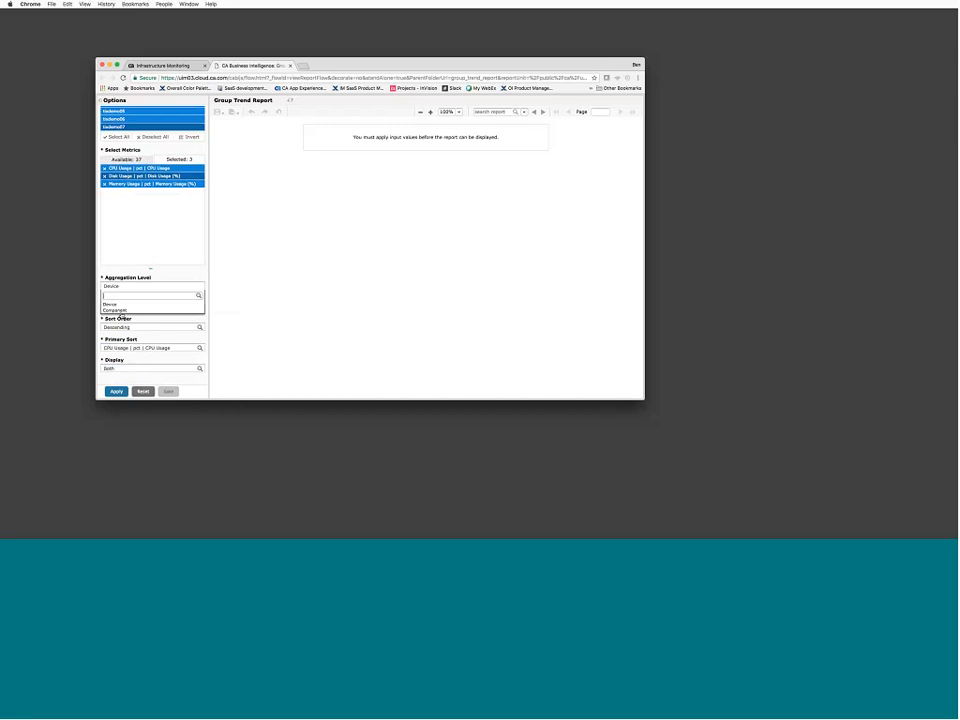
{"action": "left_click", "coordinate": [223, 305]}
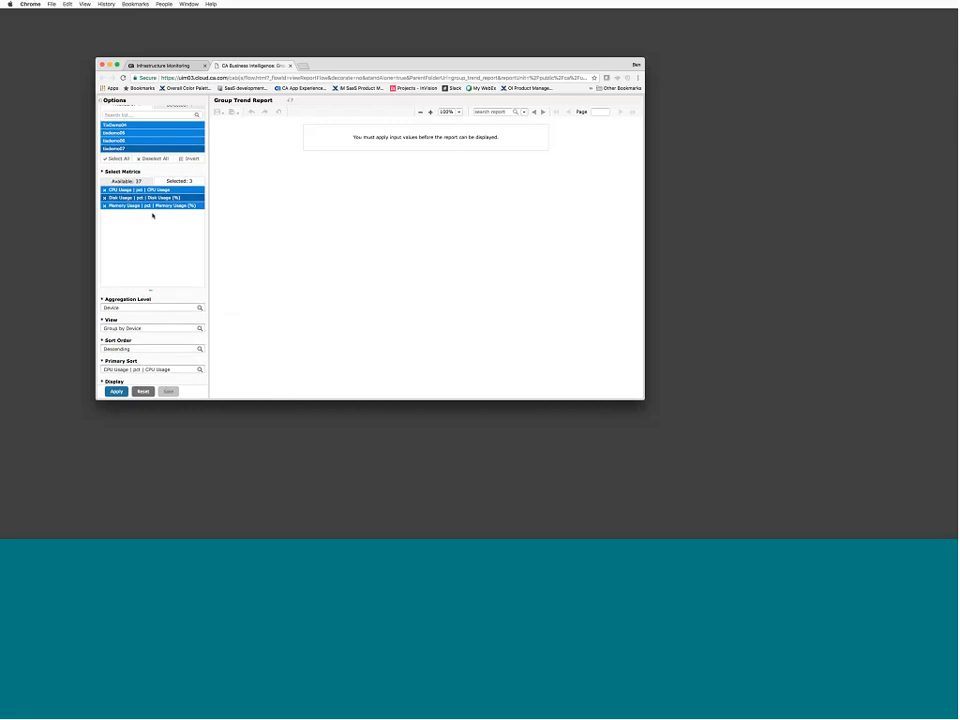
{"action": "scroll", "coordinate": [152, 215], "scroll_direction": "up", "scroll_amount": 2}
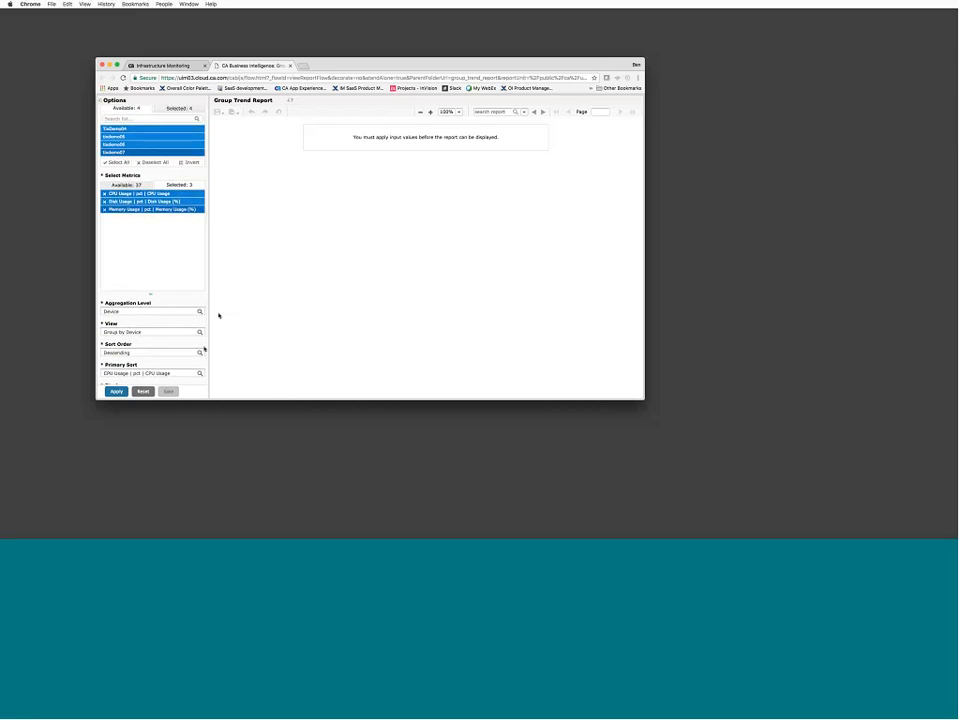
{"action": "scroll", "coordinate": [203, 346], "scroll_direction": "down", "scroll_amount": 2}
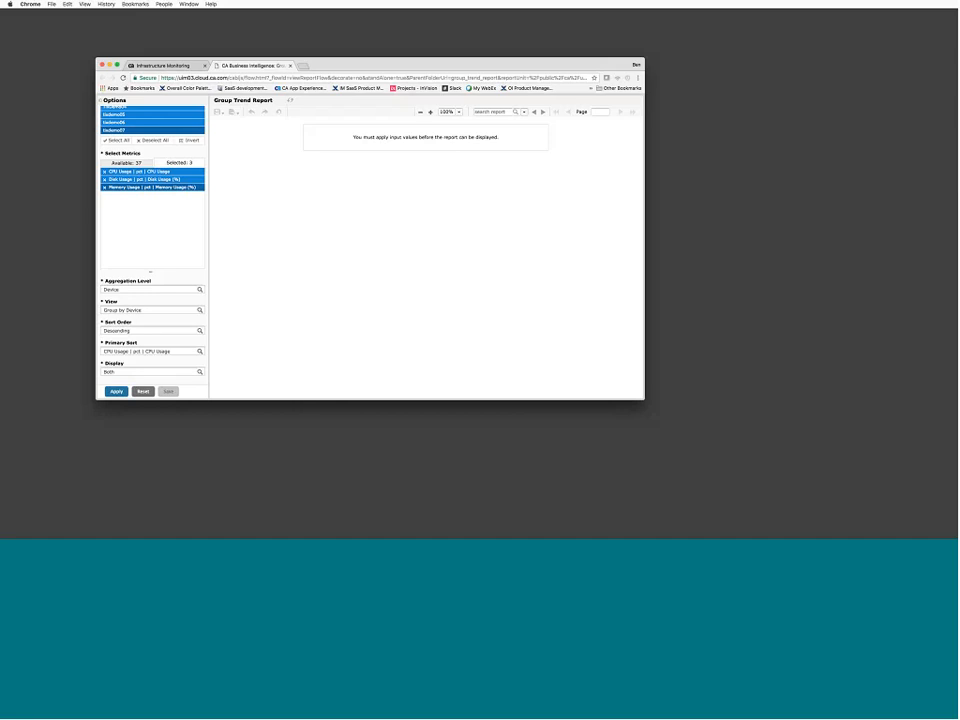
{"action": "left_click", "coordinate": [201, 352]}
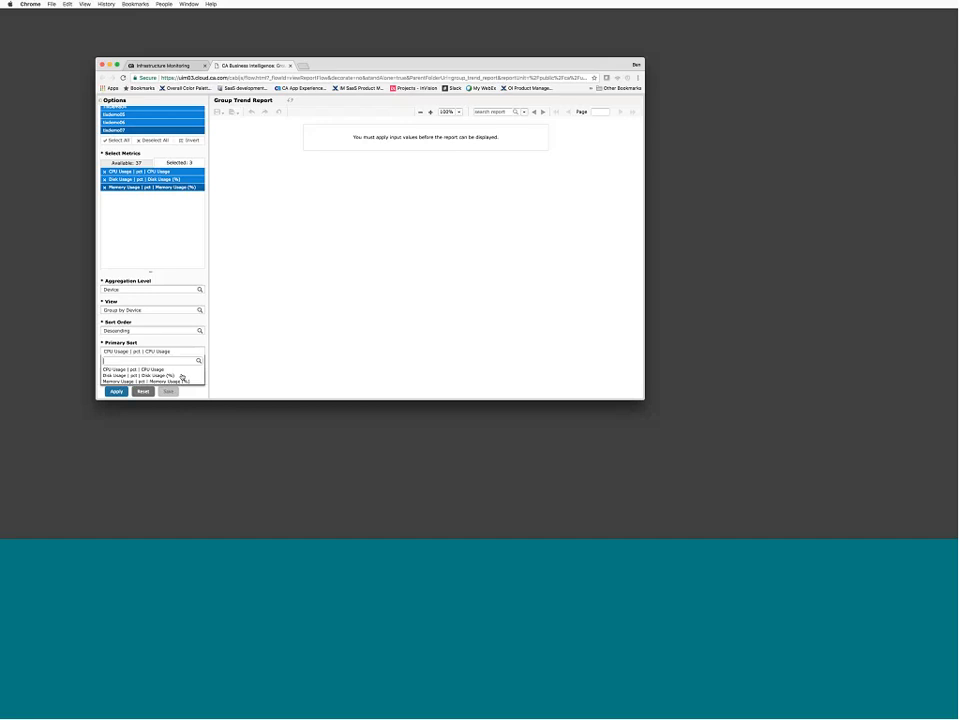
{"action": "left_click", "coordinate": [242, 332]}
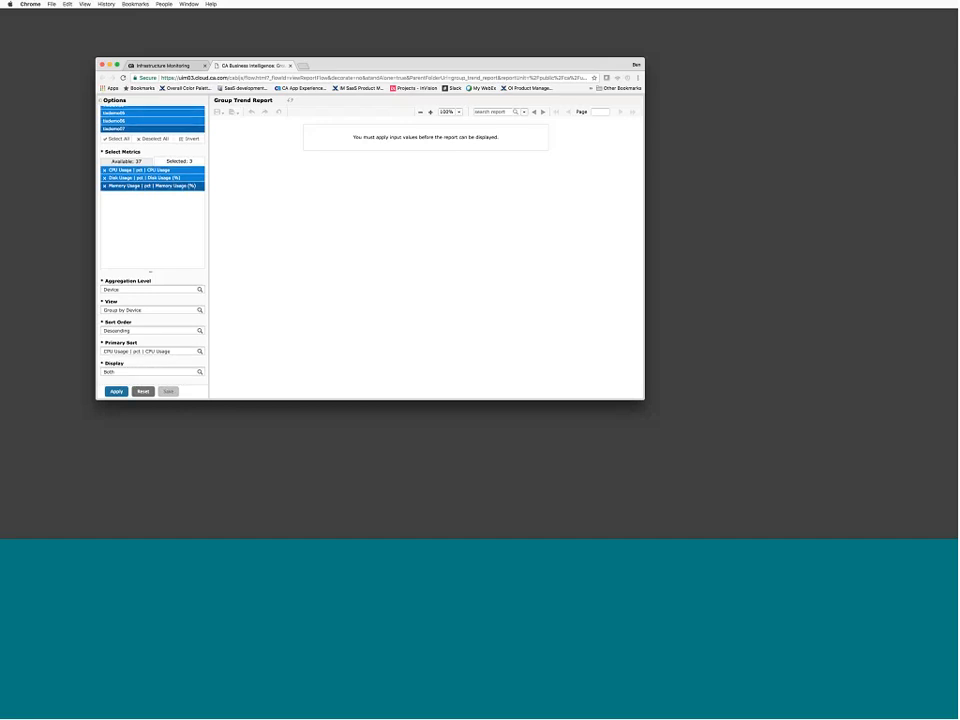
Check the display choices, keep Both, and generate the Group Trend Report with the chosen options.
{"action": "left_click", "coordinate": [200, 368]}
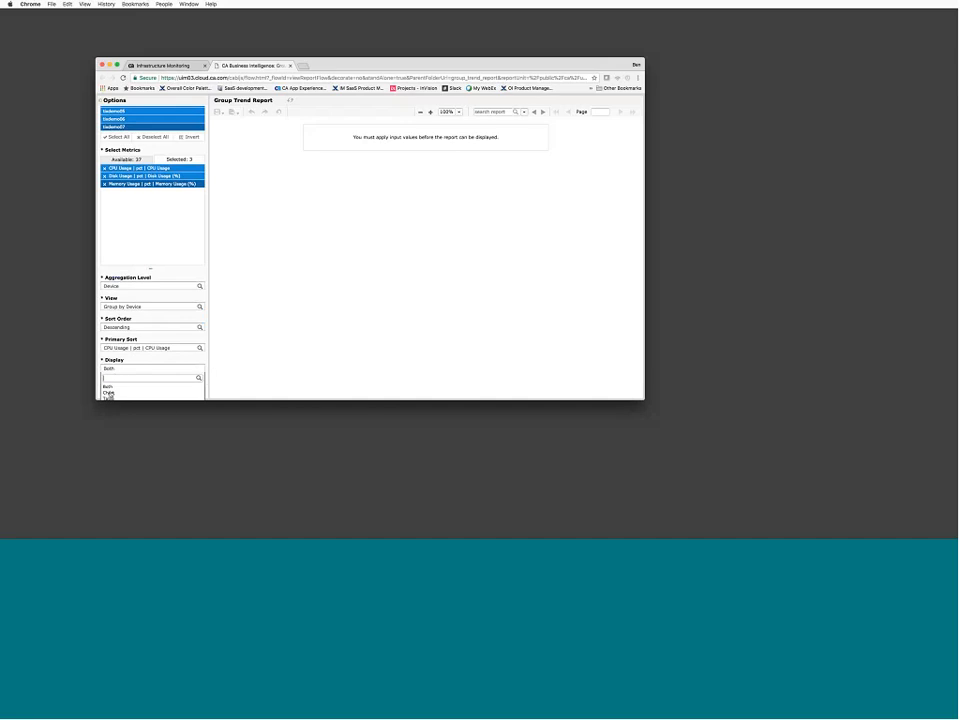
{"action": "left_click", "coordinate": [198, 376]}
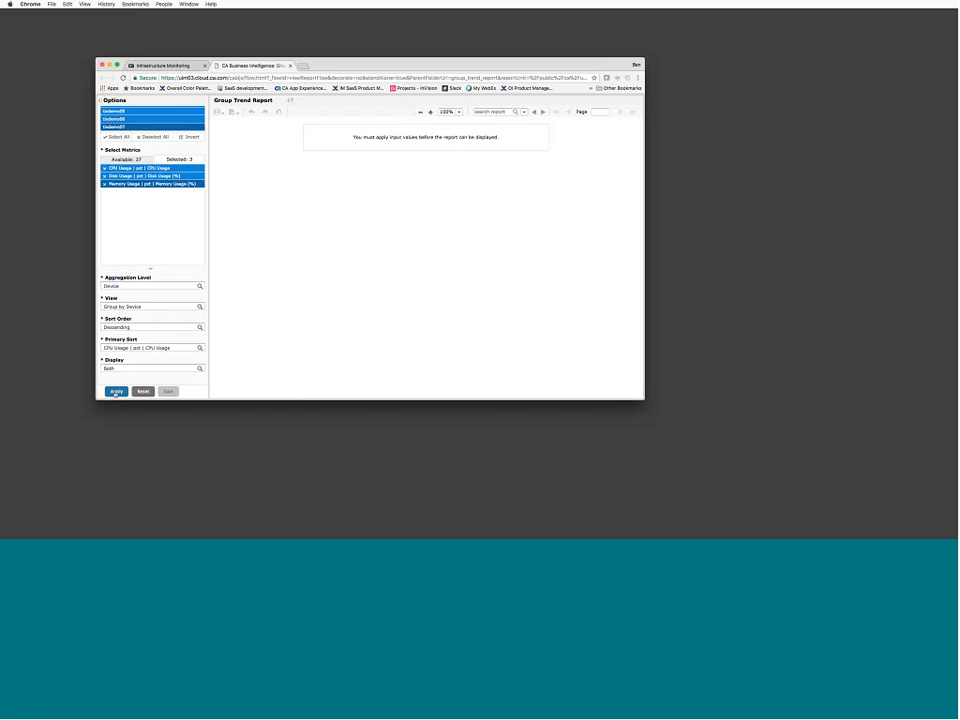
{"action": "left_click", "coordinate": [116, 391]}
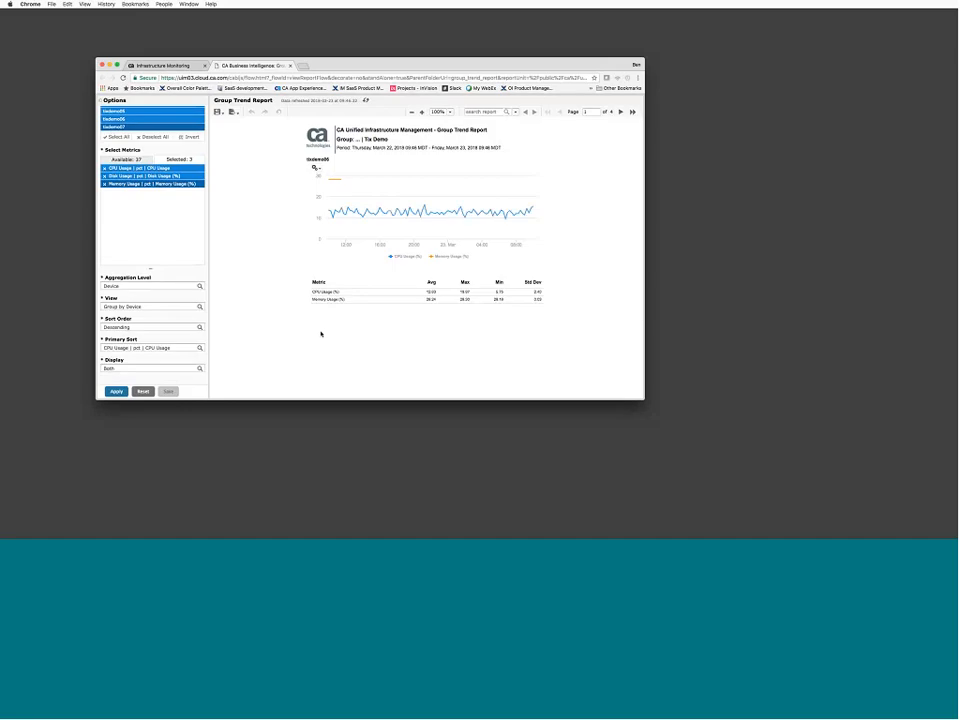
Page through the Group Trend Report from the first device to the last page, viewing each device's chart and statistics.
{"action": "scroll", "coordinate": [189, 231], "scroll_direction": "up", "scroll_amount": 3}
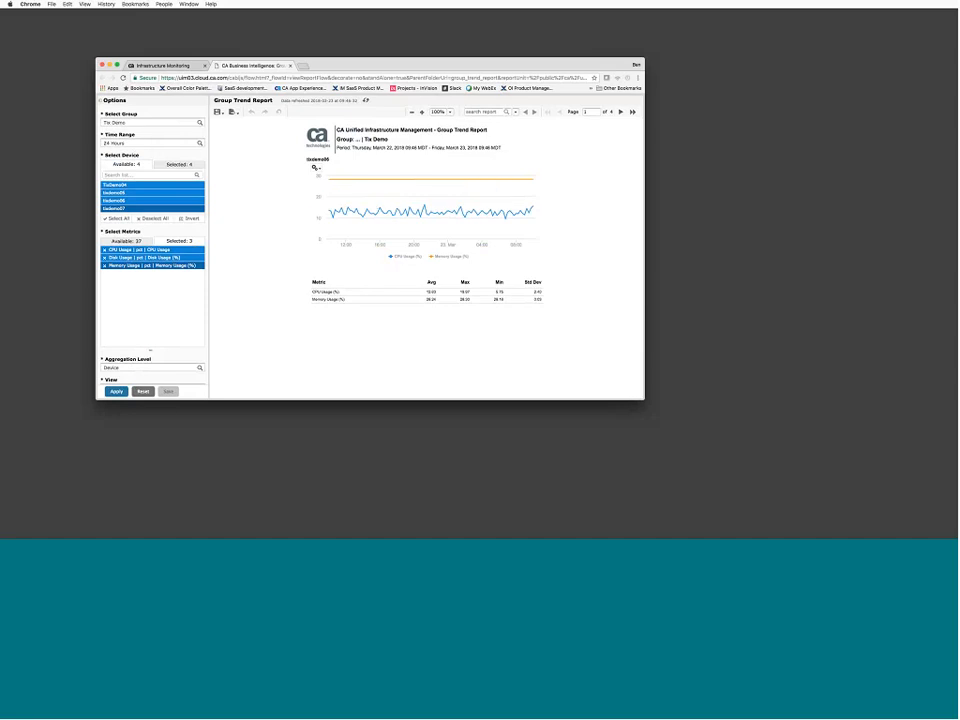
{"action": "mouse_move", "coordinate": [329, 189]}
{"action": "left_click", "coordinate": [621, 112]}
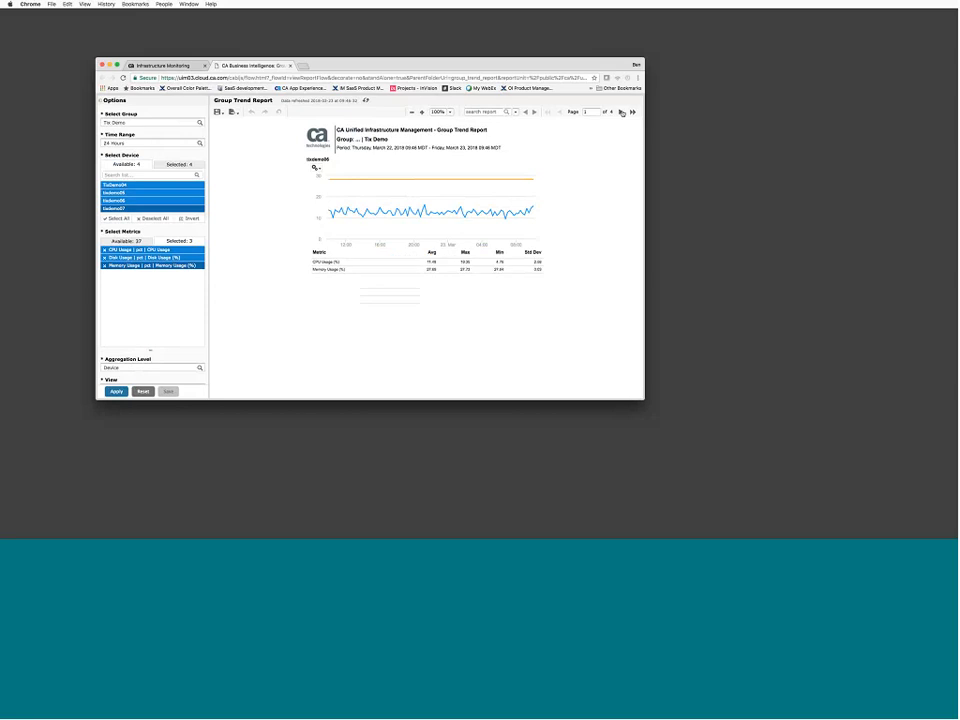
{"action": "left_click", "coordinate": [621, 112]}
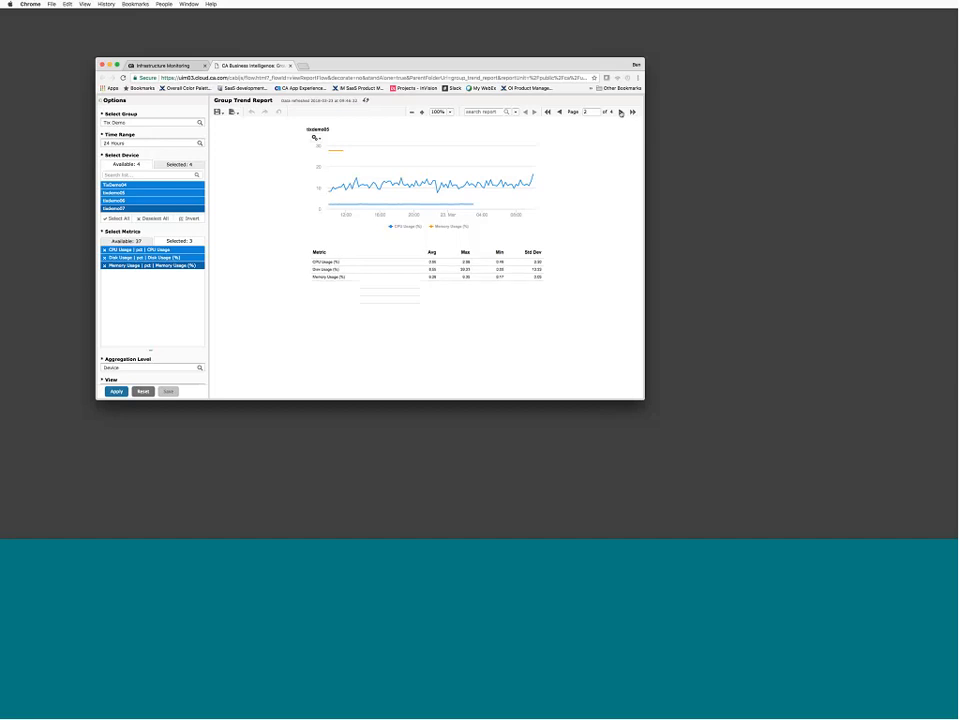
{"action": "left_click", "coordinate": [621, 112]}
{"action": "left_click", "coordinate": [621, 112]}
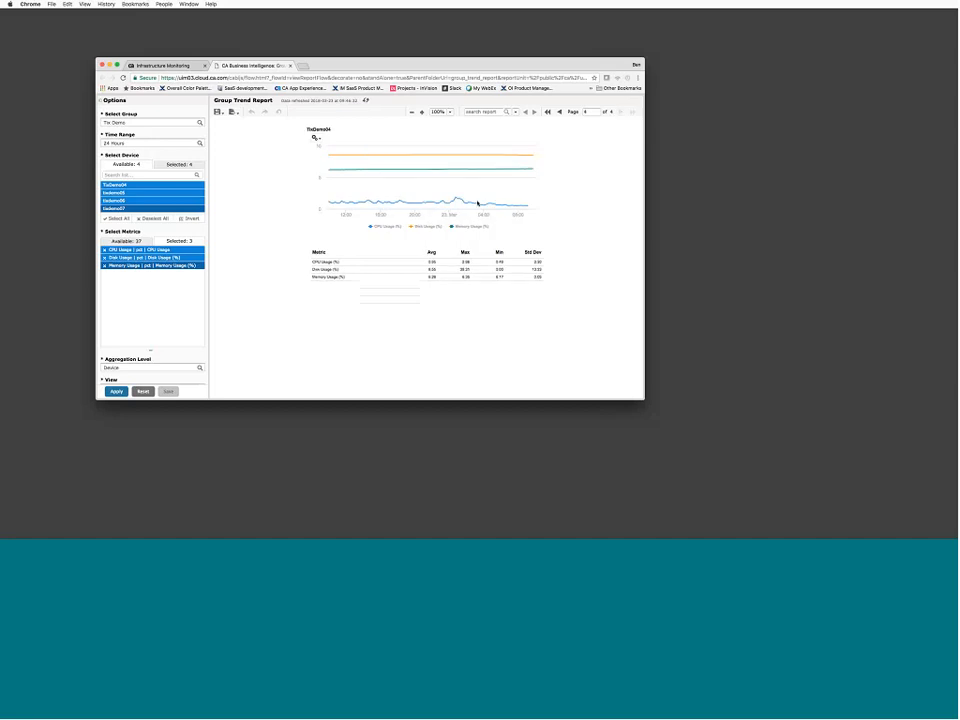
Examine the metric statistics table for TixDemo04 and the file formats offered for exporting the report.
{"action": "left_click", "coordinate": [382, 270]}
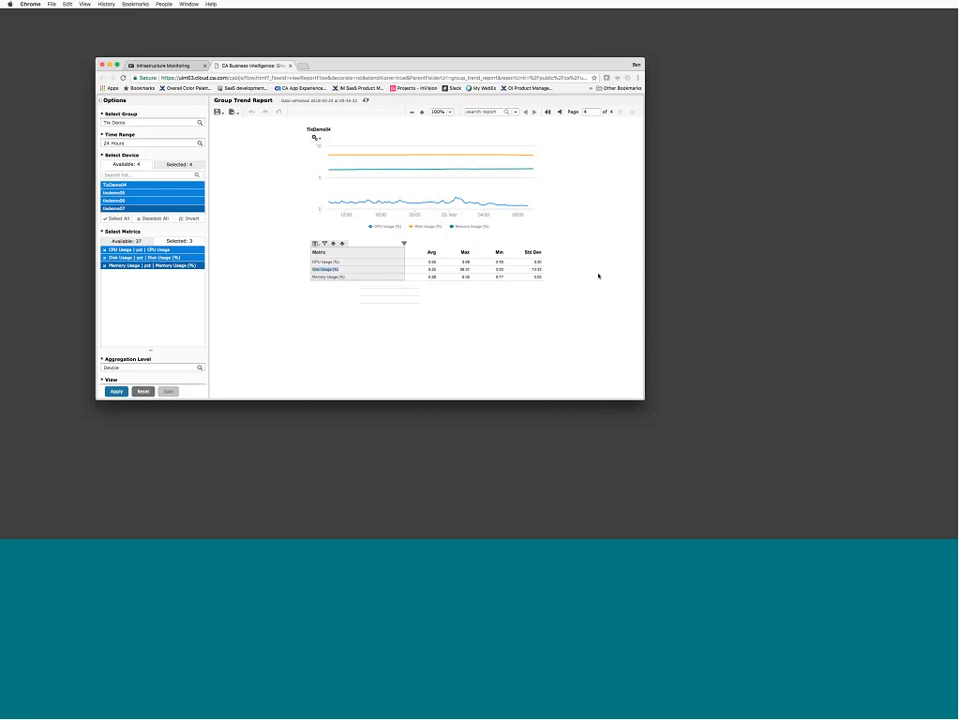
{"action": "left_click", "coordinate": [463, 256]}
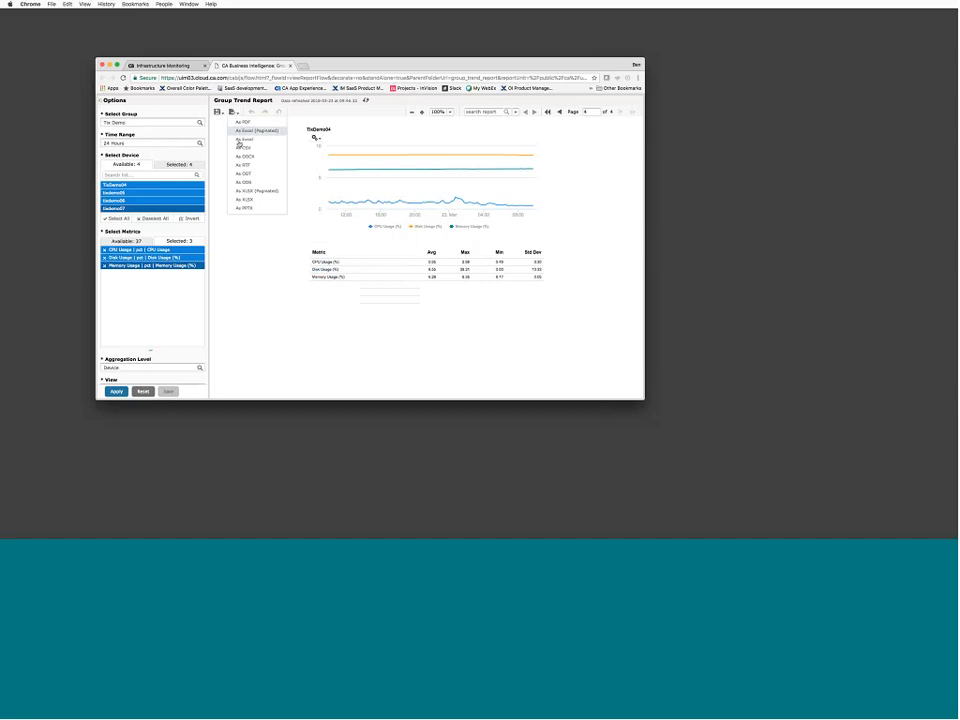
{"action": "left_click", "coordinate": [240, 153]}
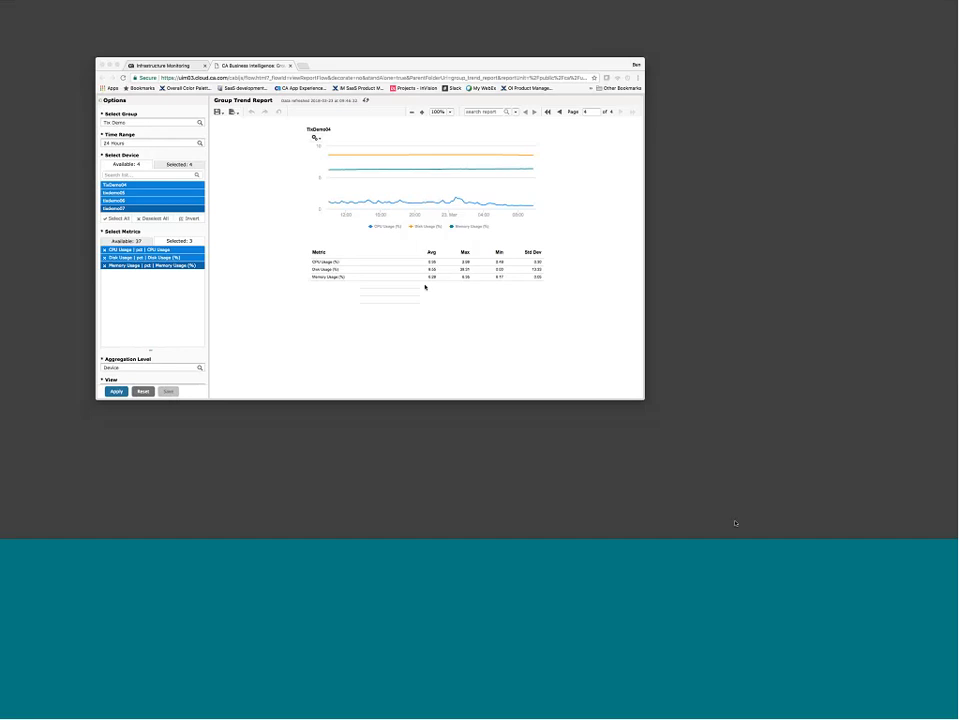
{"action": "left_click", "coordinate": [421, 320]}
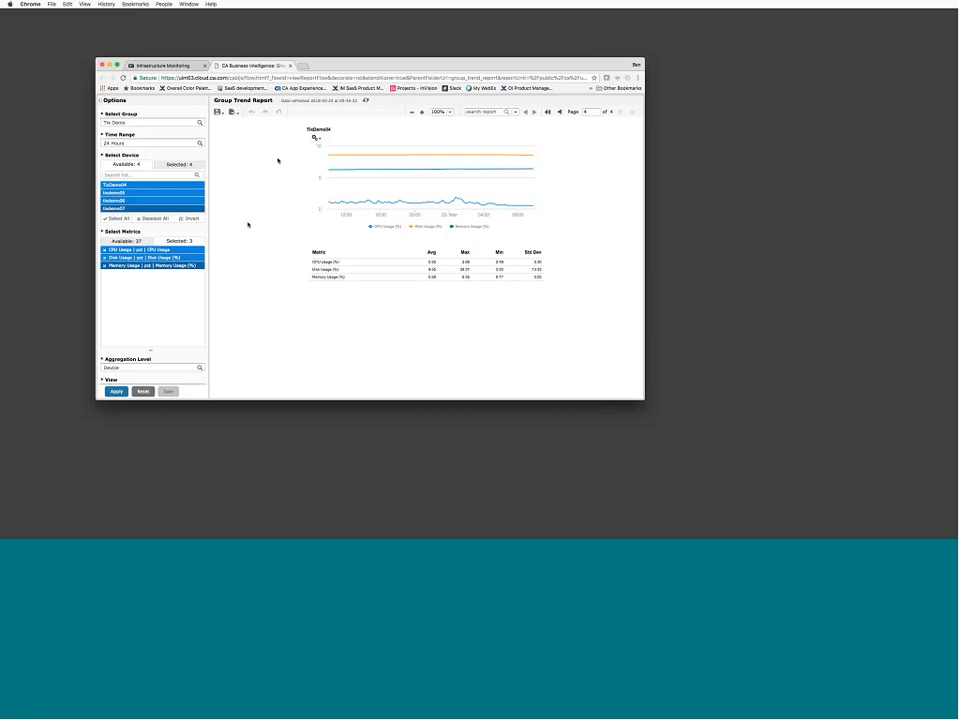
Change the report's view to Group by Metric, check the Top N choices, keep Top 5, and regenerate the report.
{"action": "scroll", "coordinate": [156, 343], "scroll_direction": "down", "scroll_amount": 5}
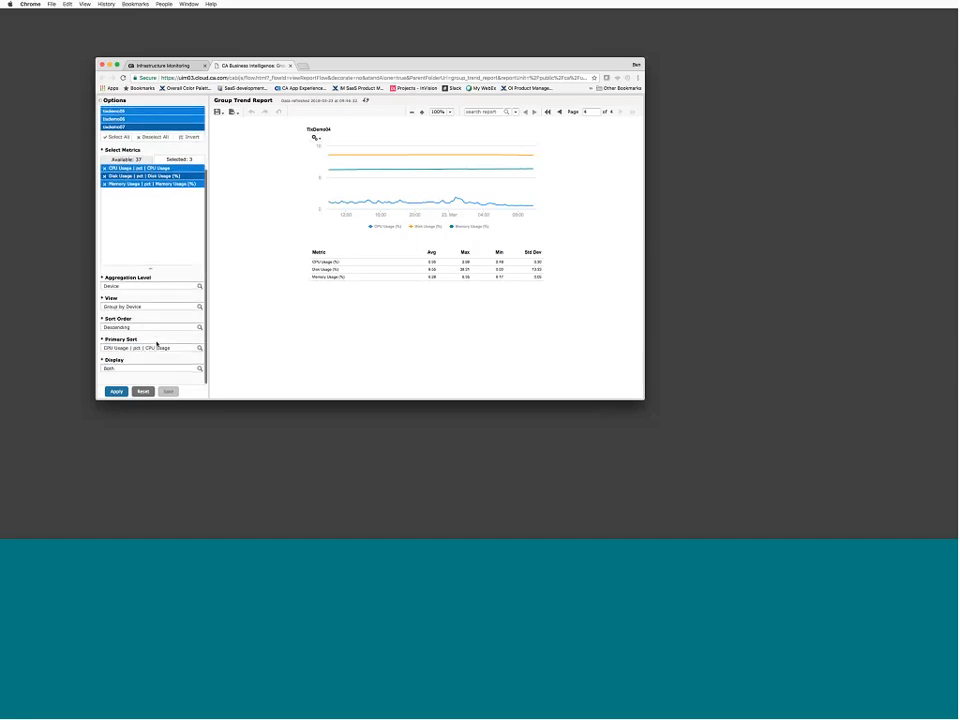
{"action": "left_click", "coordinate": [199, 307]}
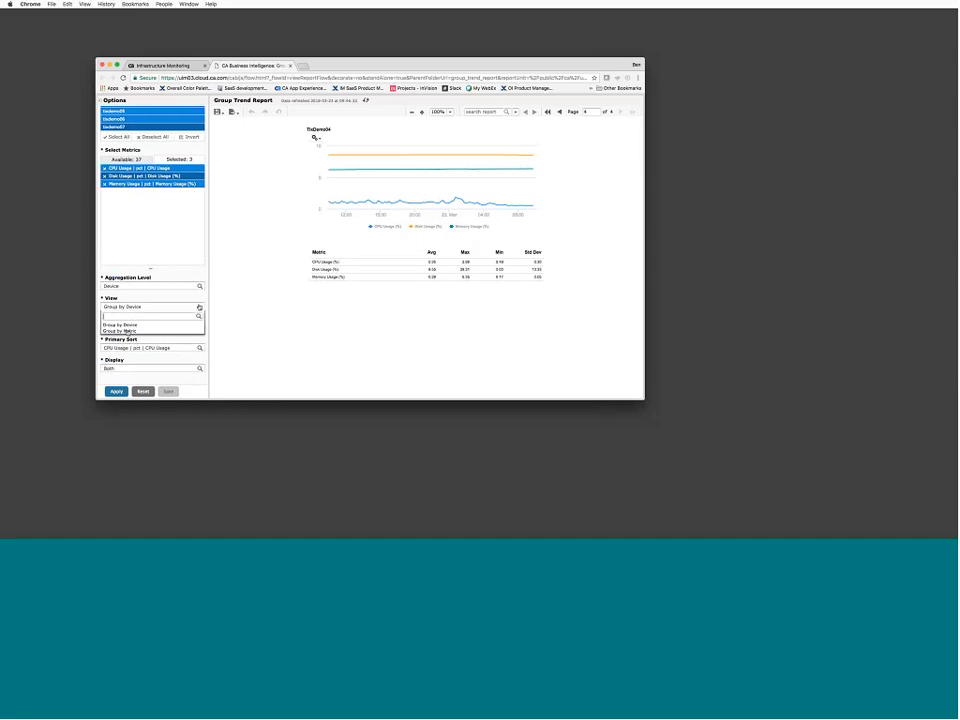
{"action": "left_click", "coordinate": [122, 331]}
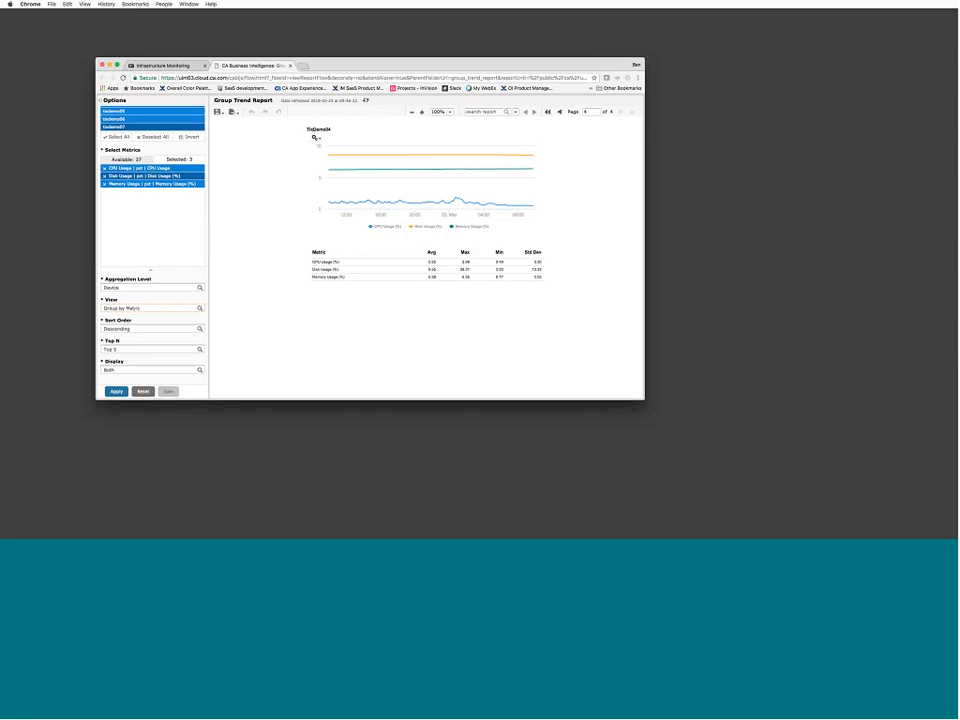
{"action": "scroll", "coordinate": [162, 245], "scroll_direction": "up", "scroll_amount": 3}
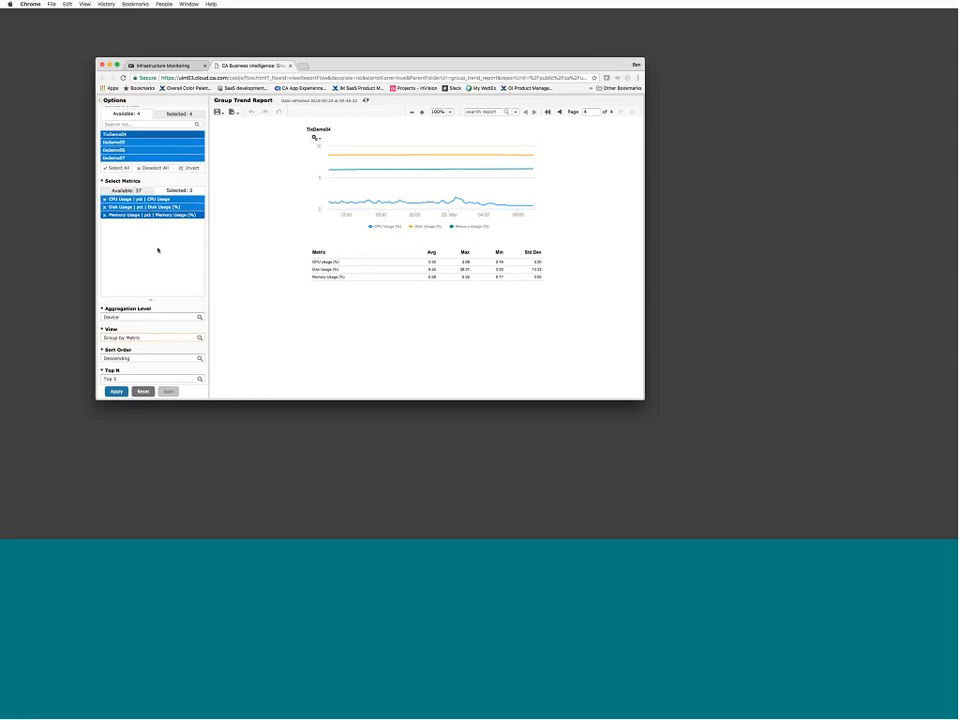
{"action": "scroll", "coordinate": [157, 250], "scroll_direction": "down", "scroll_amount": 3}
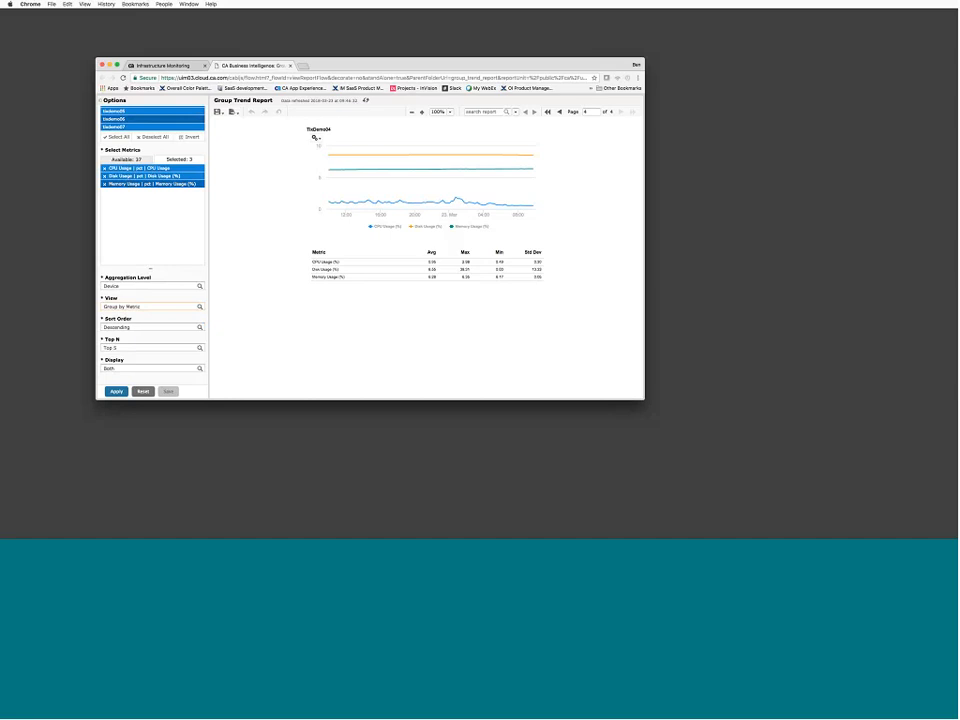
{"action": "left_click", "coordinate": [199, 348]}
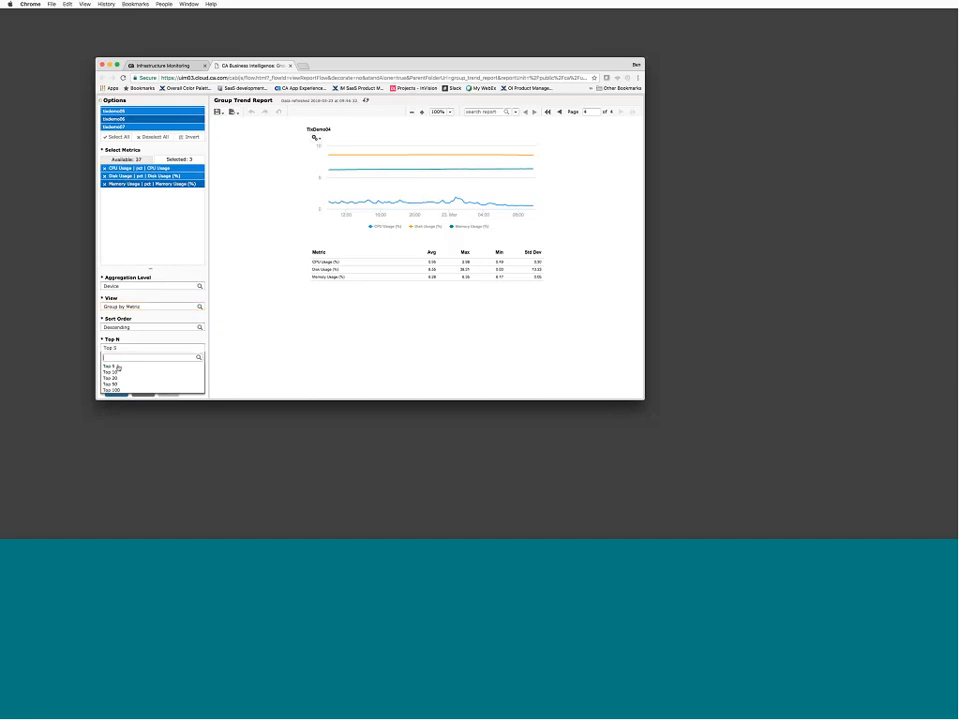
{"action": "key", "text": "Escape"}
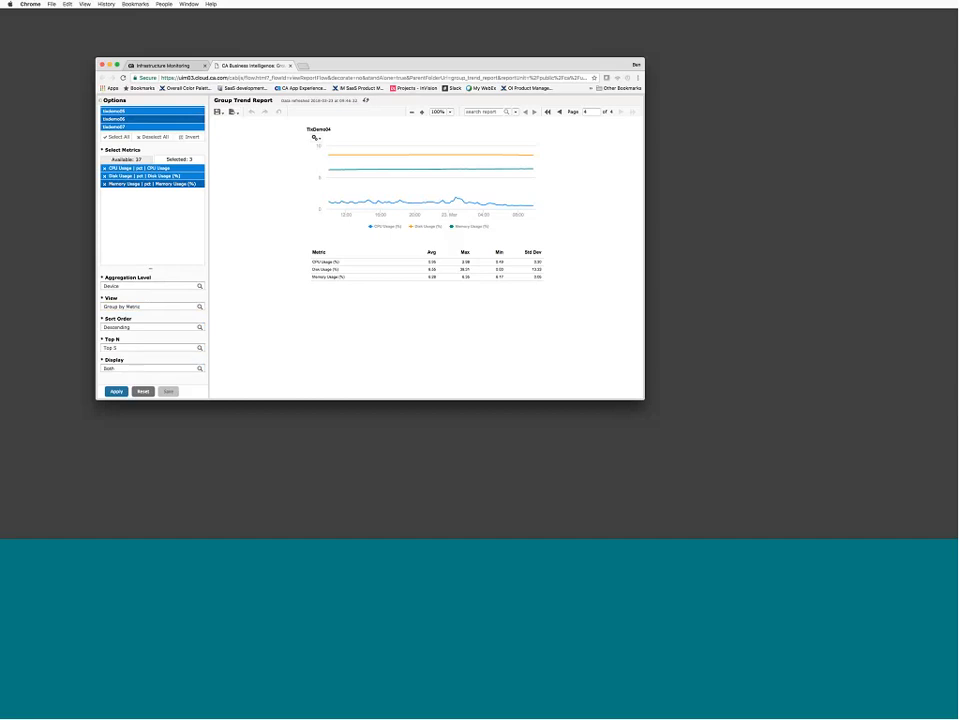
{"action": "left_click", "coordinate": [113, 391]}
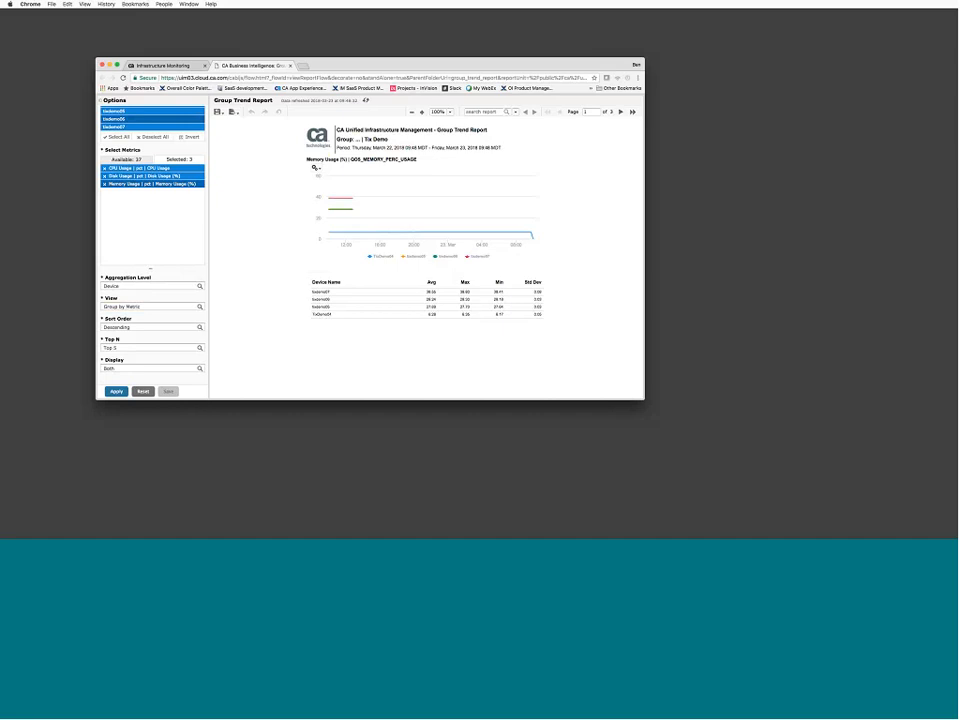
Examine the device comparison for memory usage, and page on through the disk usage and CPU usage charts.
{"action": "mouse_move", "coordinate": [480, 201]}
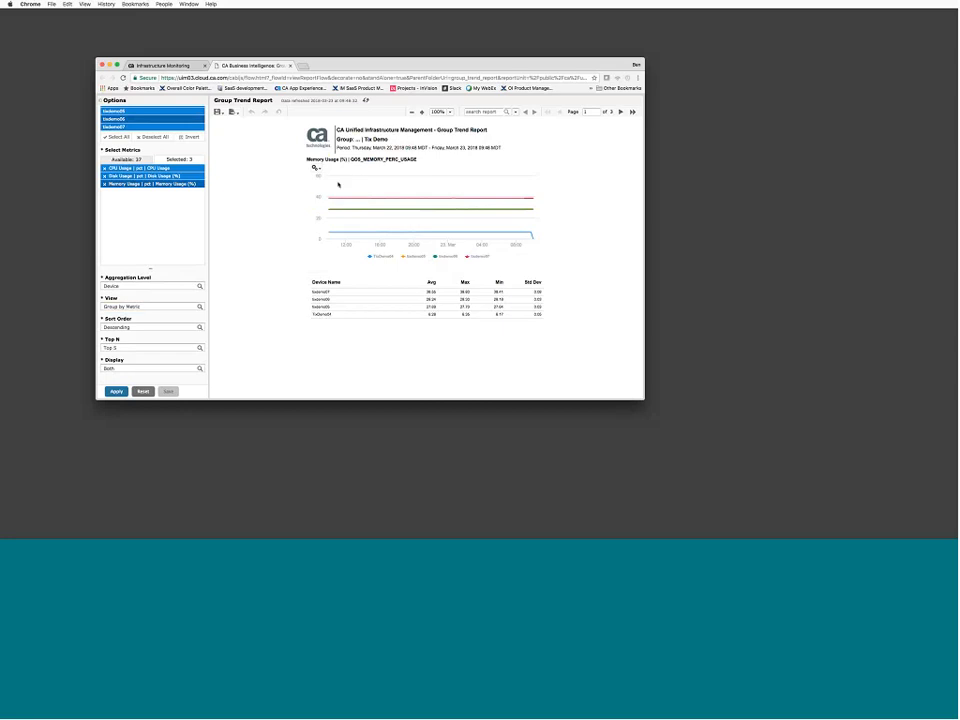
{"action": "mouse_move", "coordinate": [365, 200]}
{"action": "mouse_move", "coordinate": [497, 232]}
{"action": "left_click", "coordinate": [620, 112]}
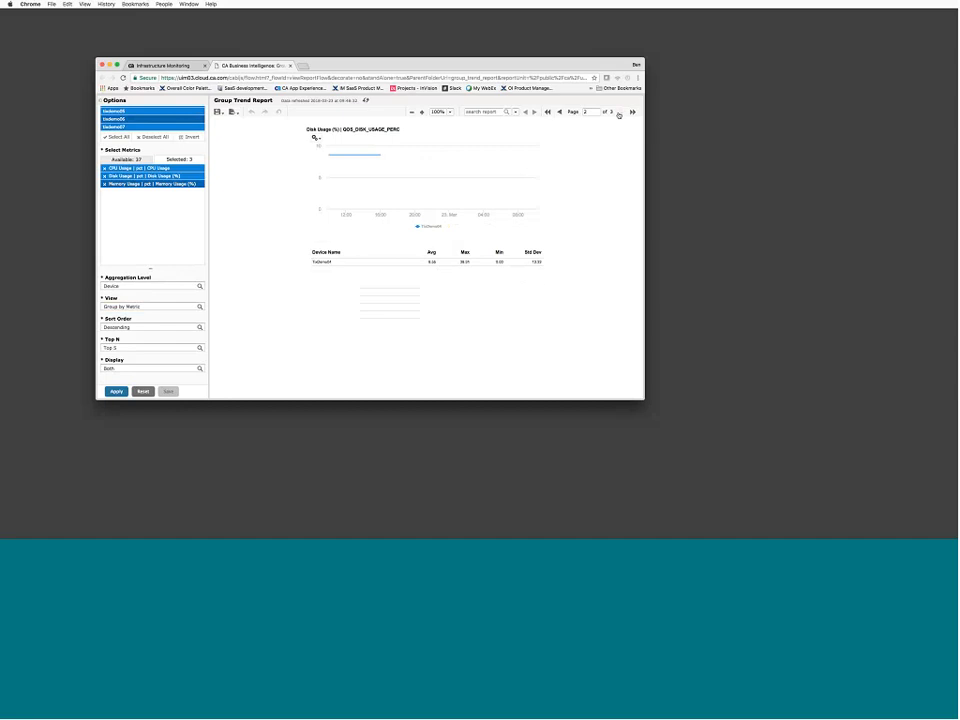
{"action": "left_click", "coordinate": [620, 112]}
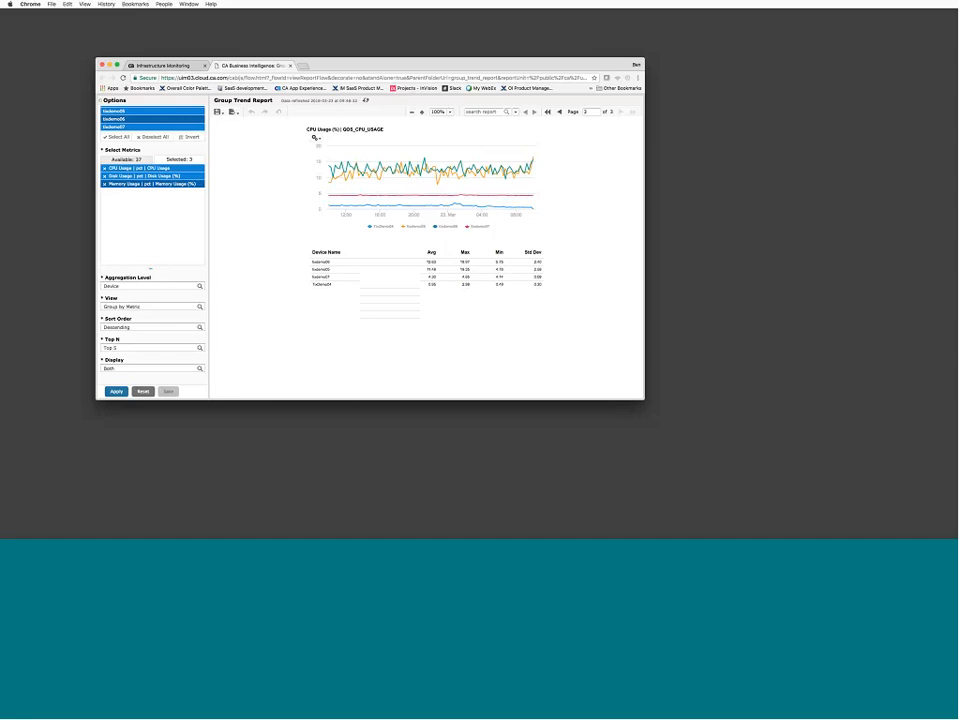
Set the Group Trend Report's sort order to Ascending and regenerate it.
{"action": "left_click", "coordinate": [150, 327]}
{"action": "left_click", "coordinate": [150, 345]}
{"action": "left_click", "coordinate": [116, 391]}
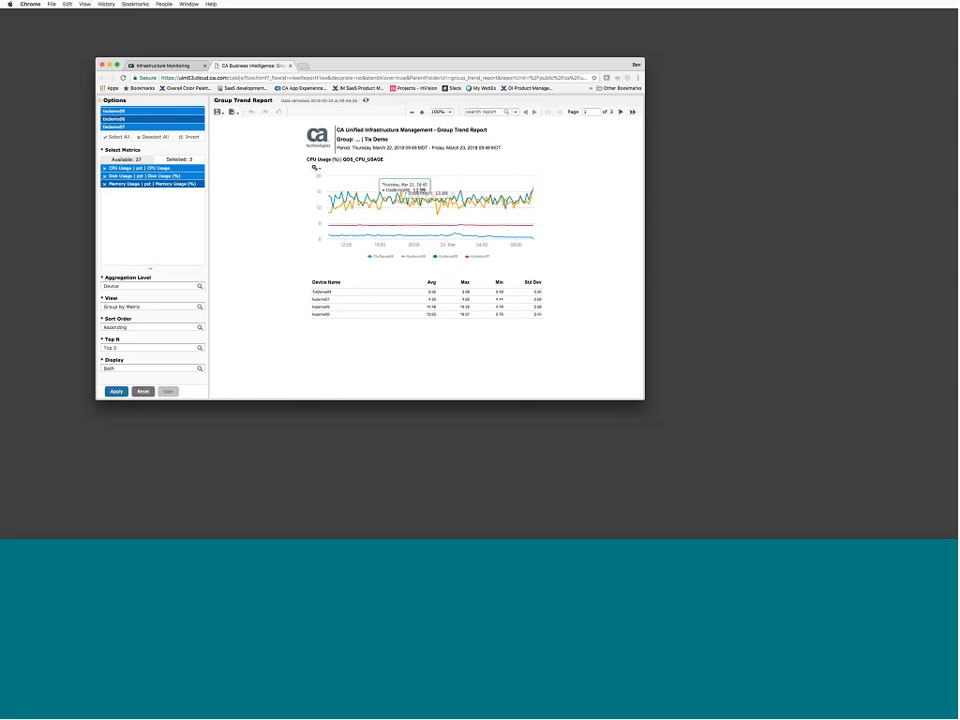
Open the Top N Report from the Infrastructure Management group reports and set its group to Tix Demo.
{"action": "left_click", "coordinate": [164, 66]}
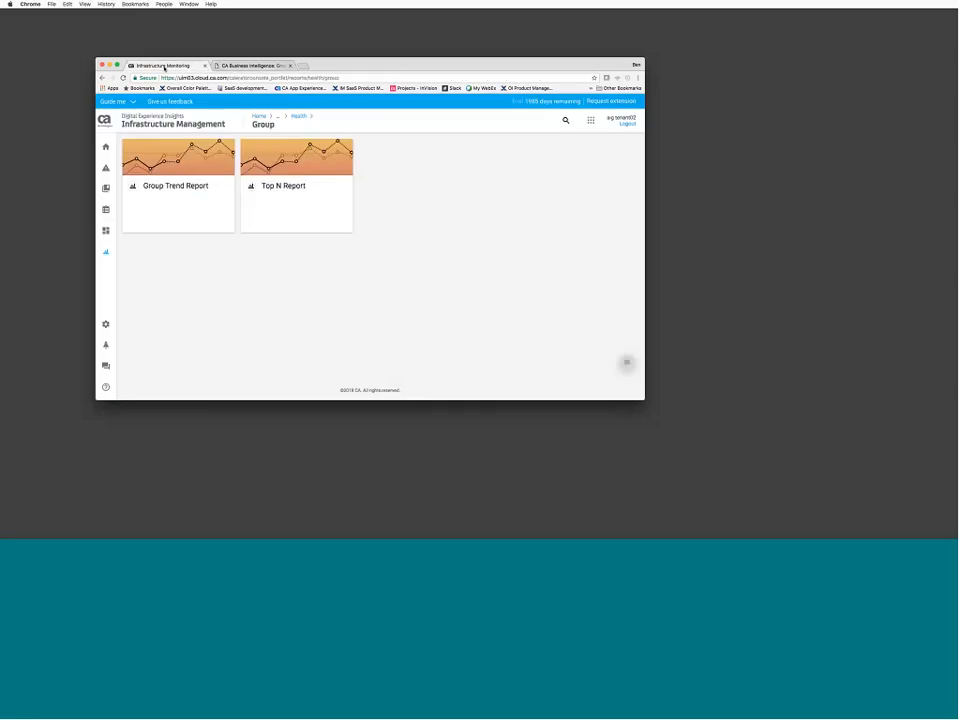
{"action": "left_click", "coordinate": [324, 189]}
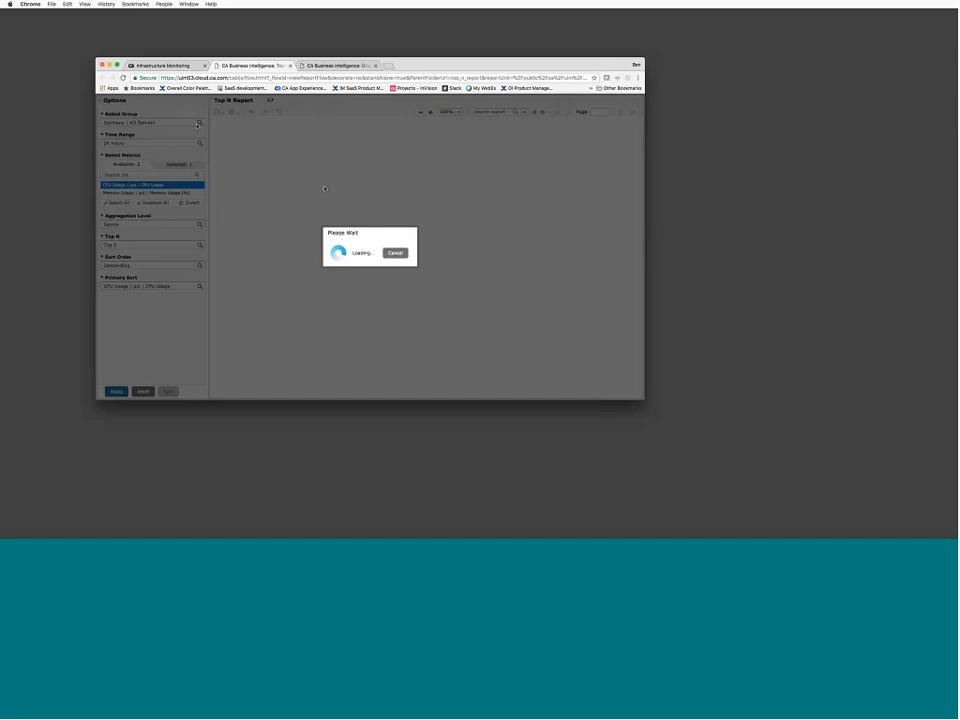
{"action": "left_click", "coordinate": [199, 123]}
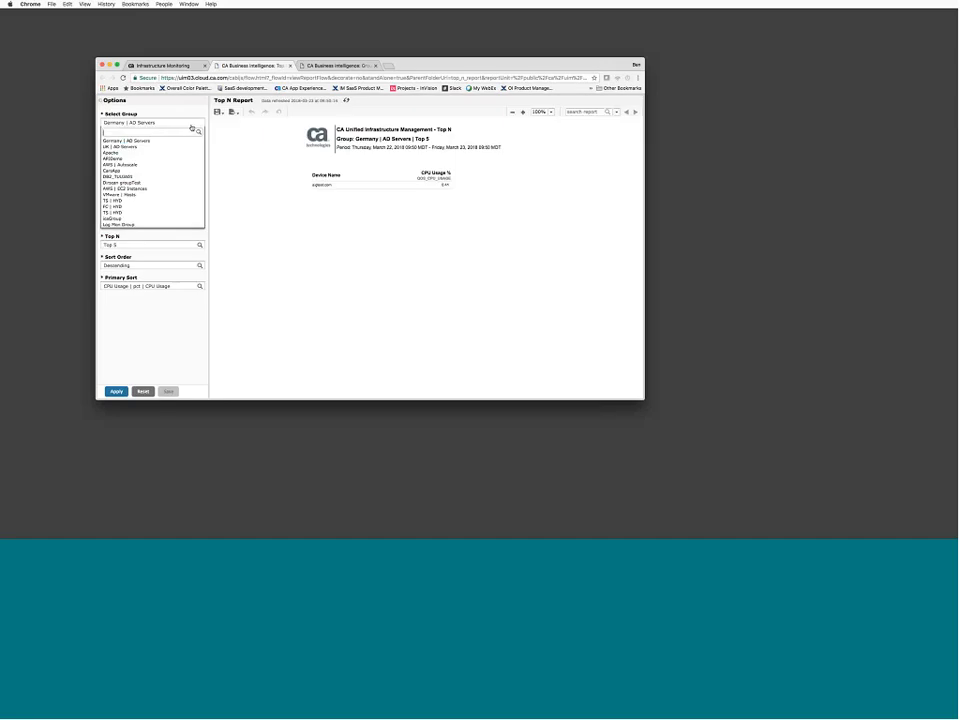
{"action": "type", "text": "ti"}
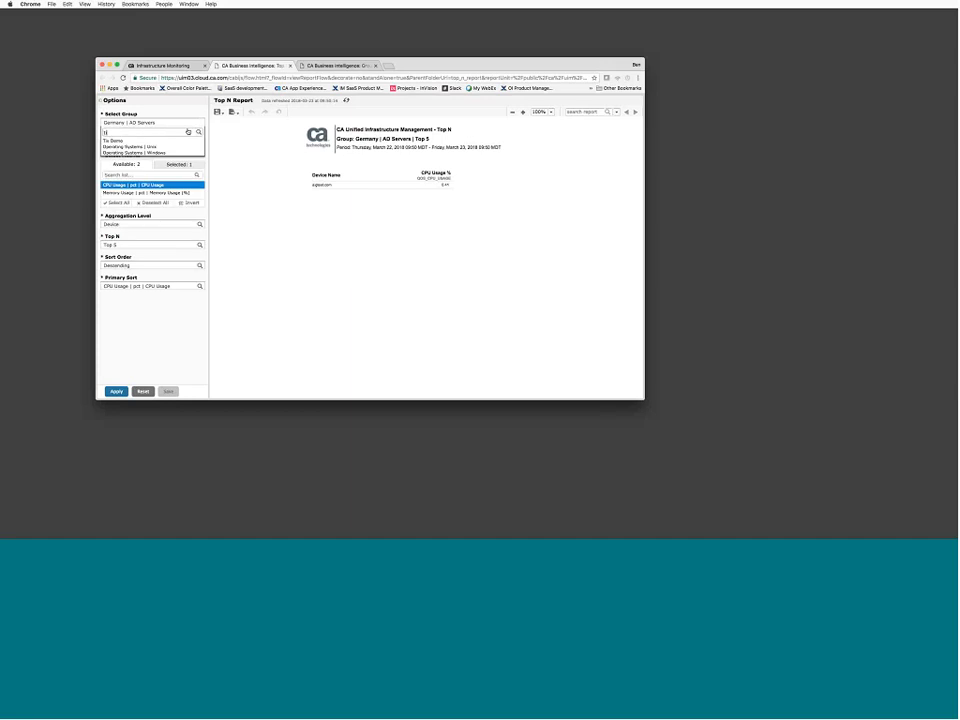
{"action": "left_click", "coordinate": [140, 140]}
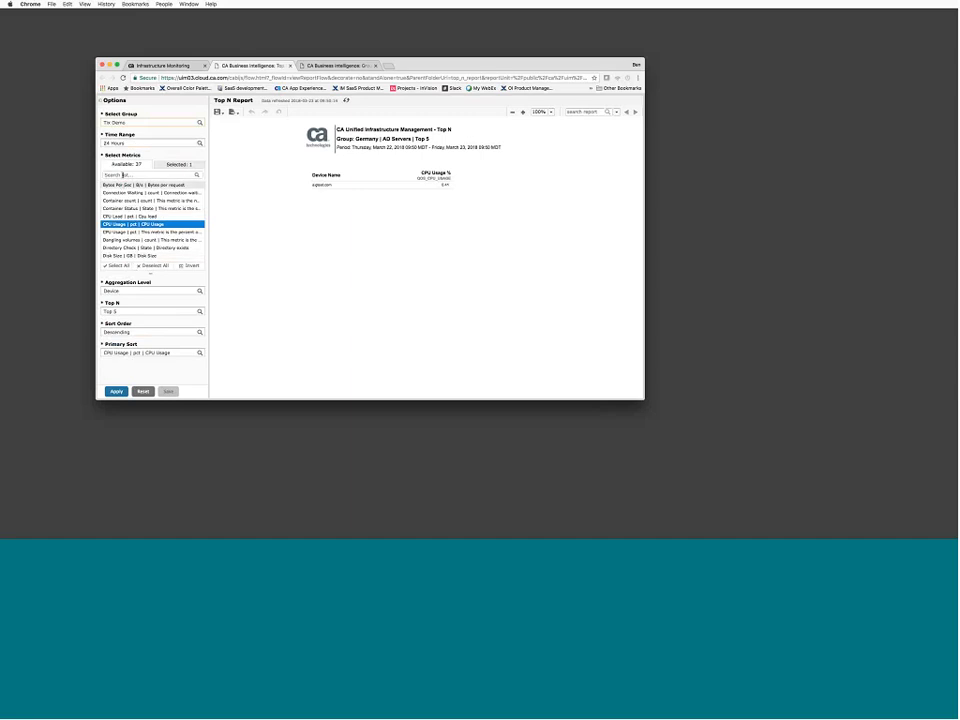
Add the percentage metrics Memory Usage (%) and Disk Usage (%) to the Top N Report and generate it.
{"action": "left_click", "coordinate": [123, 175]}
{"action": "type", "text": "mem"}
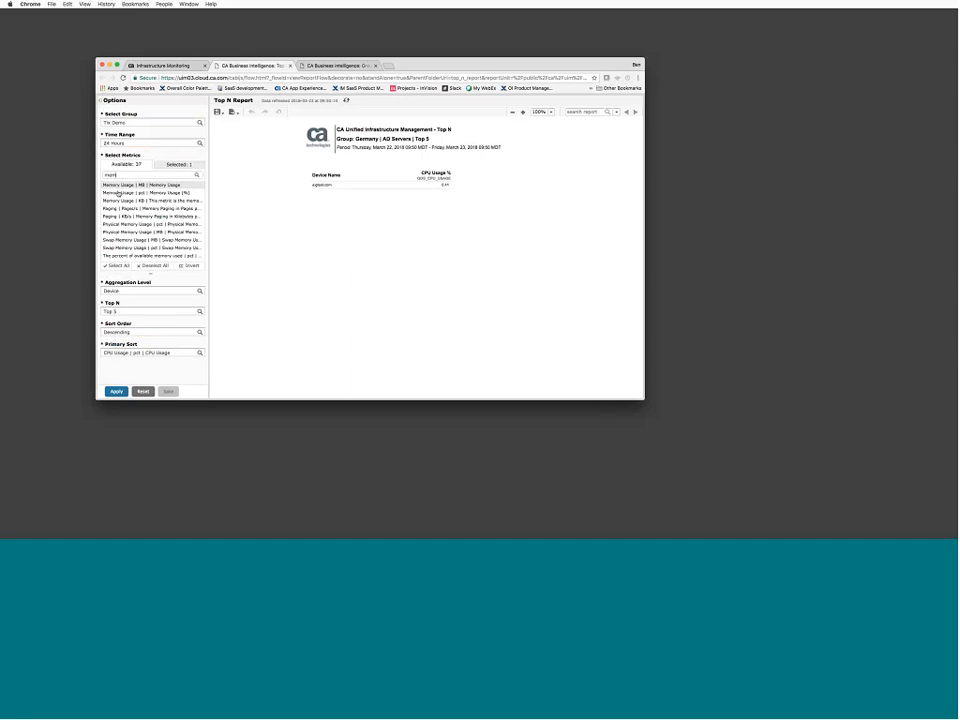
{"action": "left_click", "coordinate": [118, 193]}
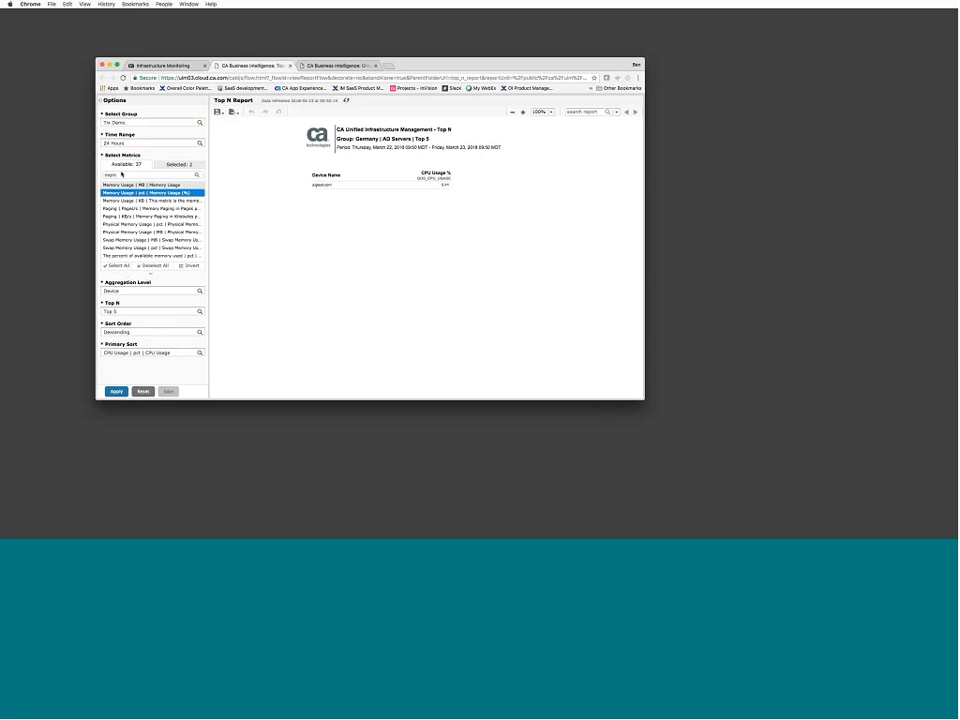
{"action": "double_click", "coordinate": [122, 175]}
{"action": "type", "text": "disk"}
{"action": "left_click", "coordinate": [160, 200]}
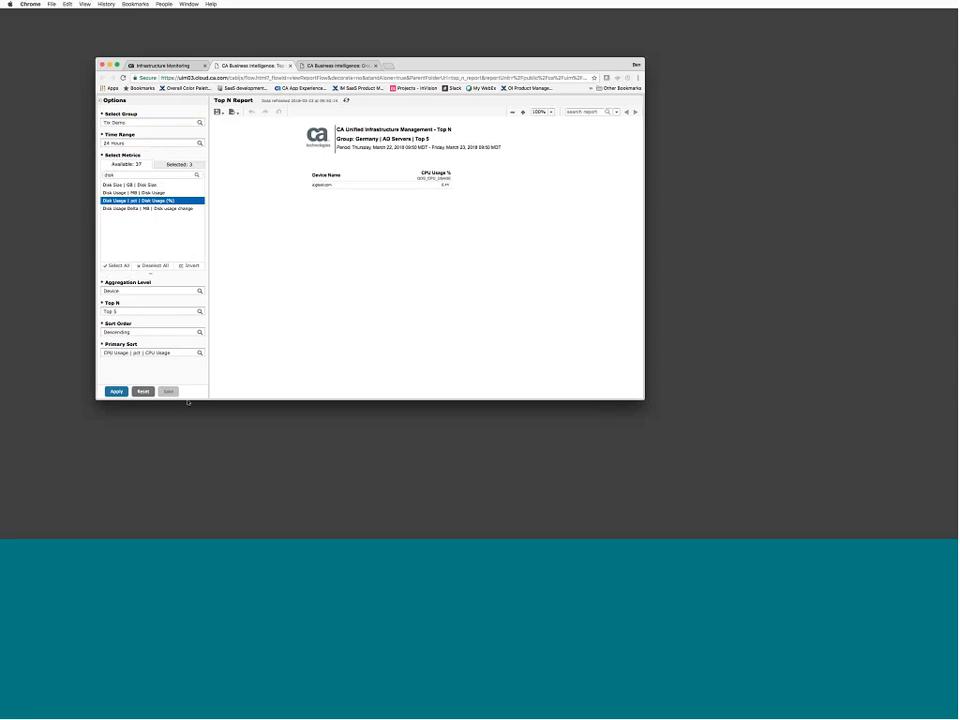
{"action": "left_click", "coordinate": [116, 392]}
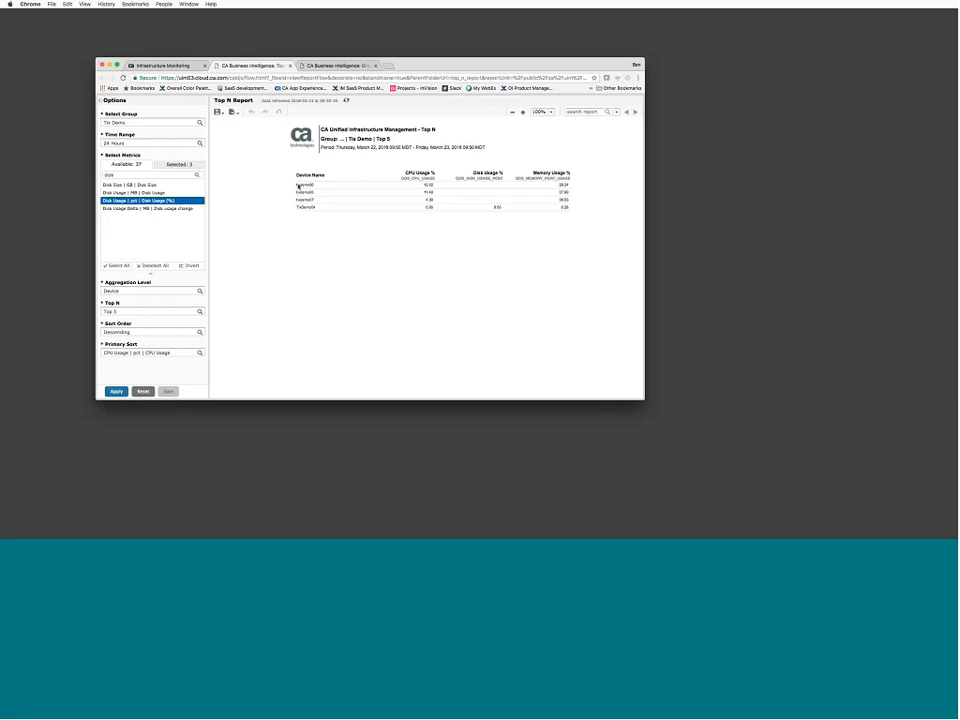
Review the Top N table, set the primary sort to Memory Usage (%), and regenerate the report.
{"action": "left_click", "coordinate": [392, 187]}
{"action": "scroll", "coordinate": [407, 250], "scroll_direction": "down", "scroll_amount": 1}
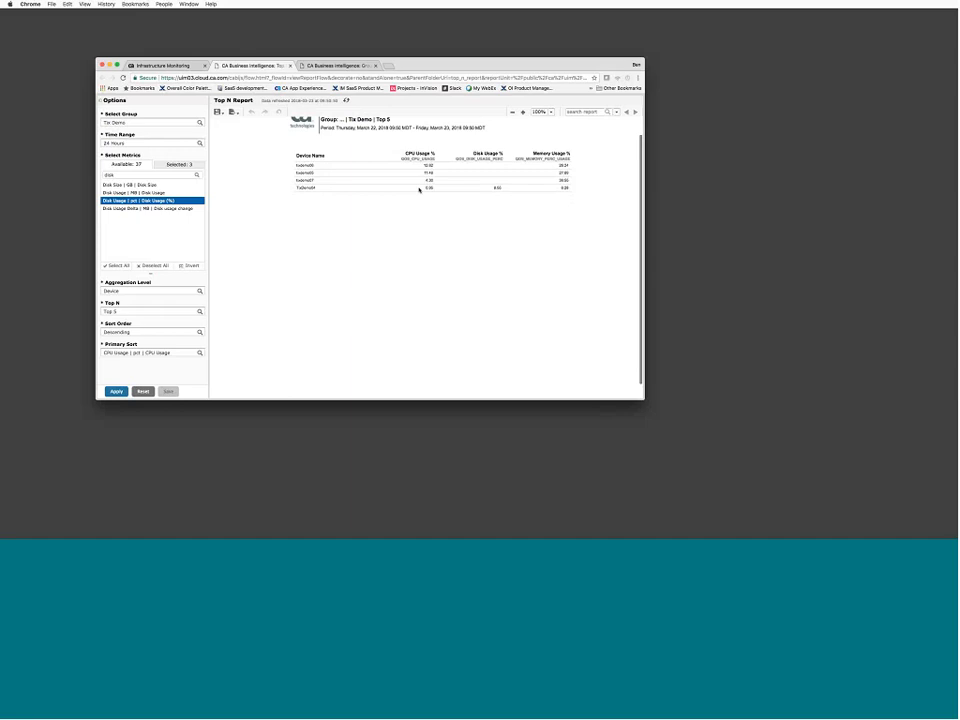
{"action": "scroll", "coordinate": [420, 189], "scroll_direction": "up", "scroll_amount": 1}
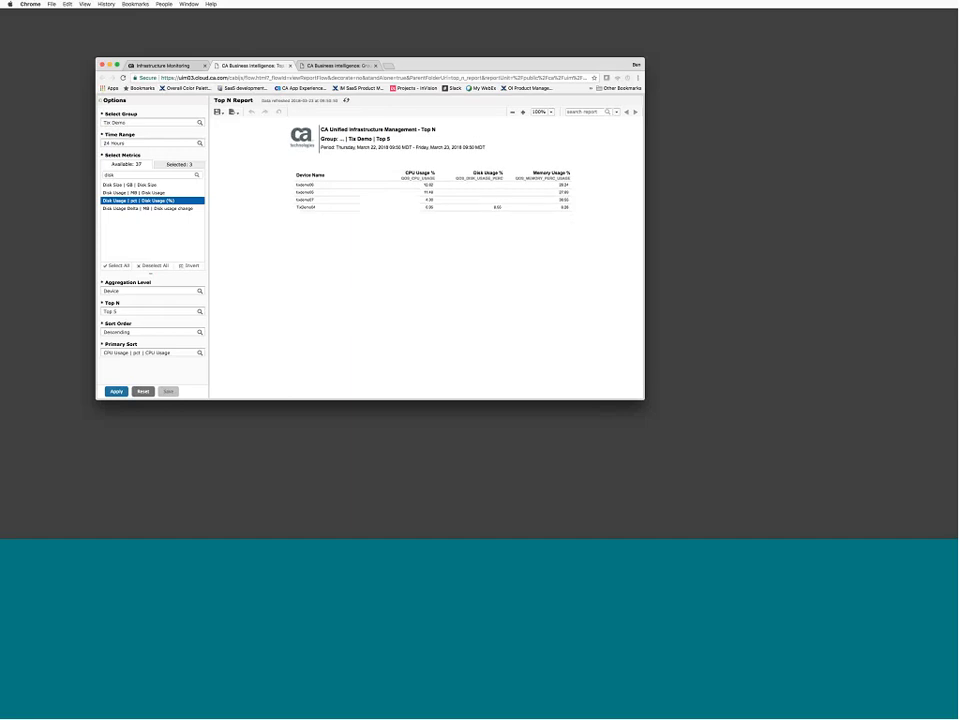
{"action": "left_click", "coordinate": [140, 353]}
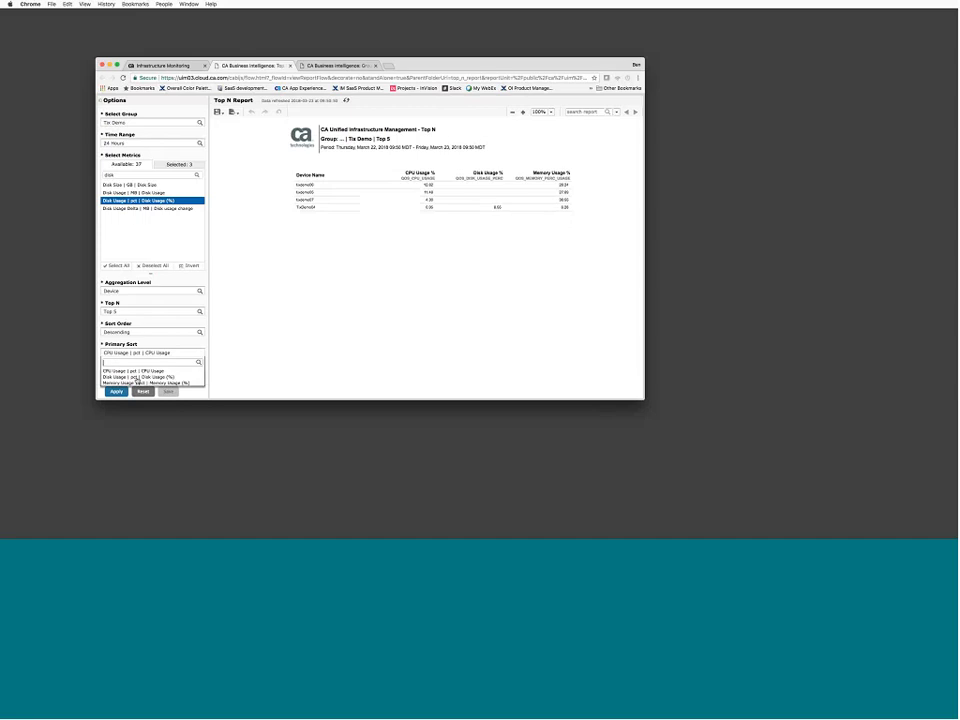
{"action": "left_click", "coordinate": [139, 382]}
{"action": "left_click", "coordinate": [117, 391]}
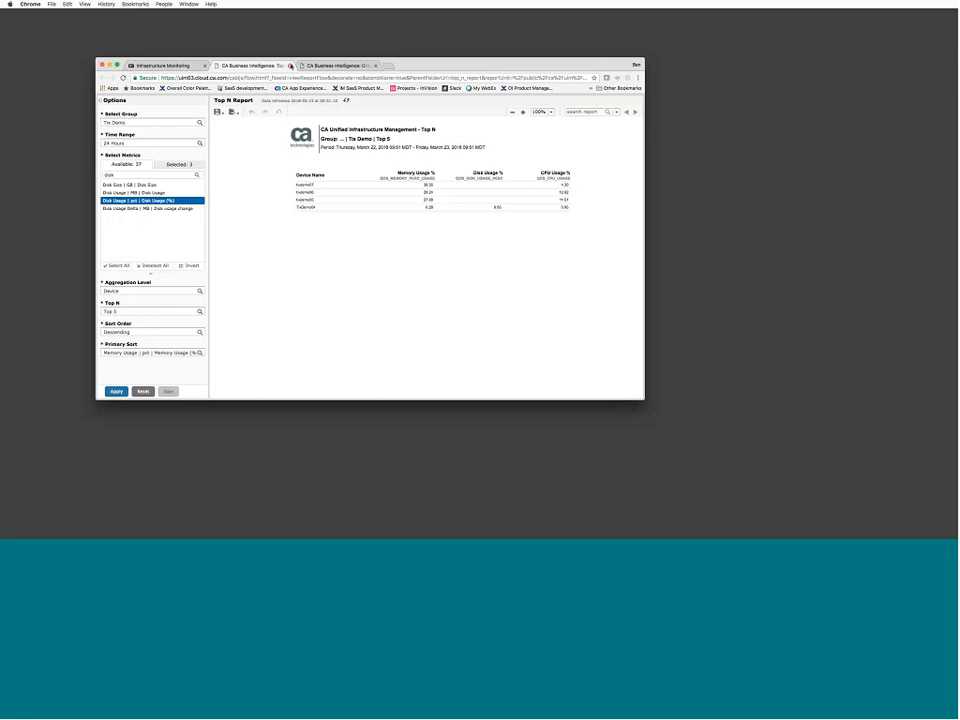
Close the Top N Report and return to the Health reports folder in Infrastructure Management.
{"action": "left_click", "coordinate": [290, 65]}
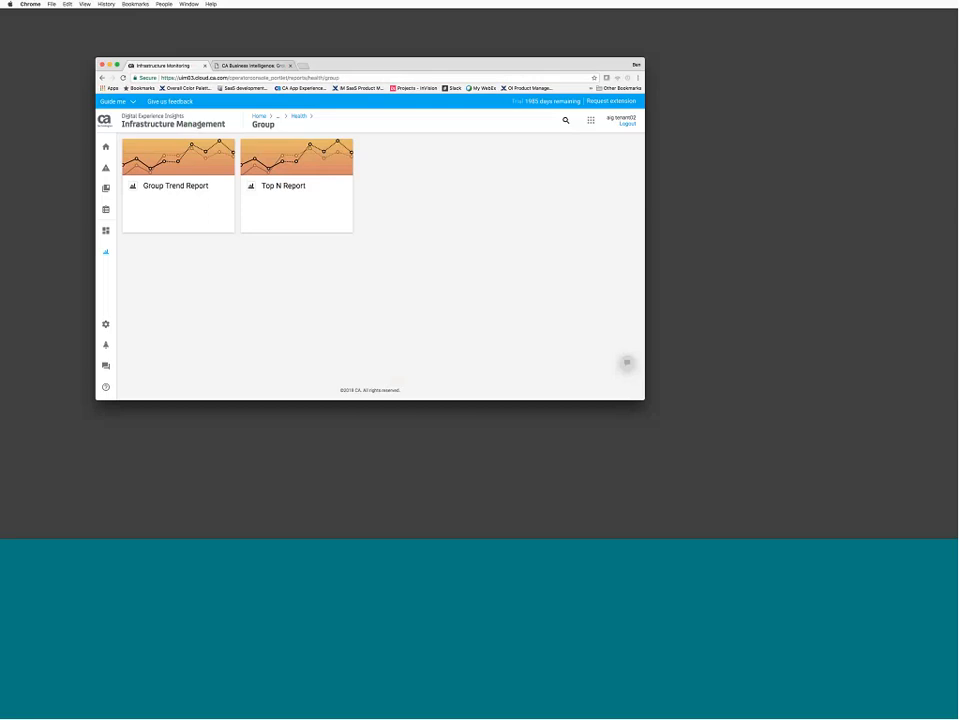
{"action": "left_click", "coordinate": [299, 116]}
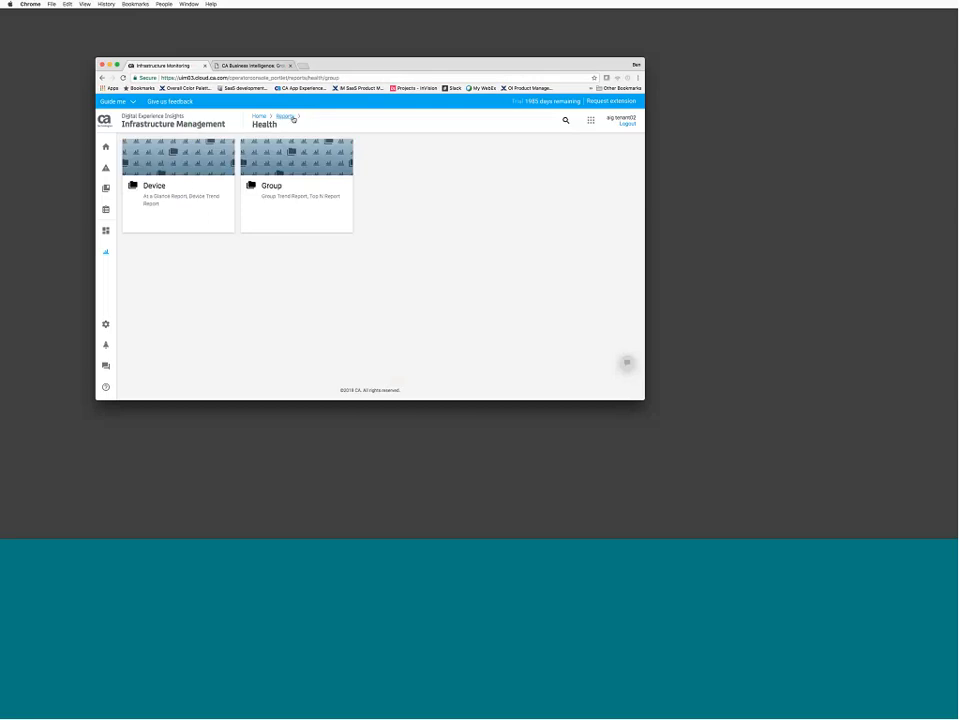
Open the At a Glance Report from the Device health reports and generate it for the device TixDemo04.
{"action": "left_click", "coordinate": [148, 195]}
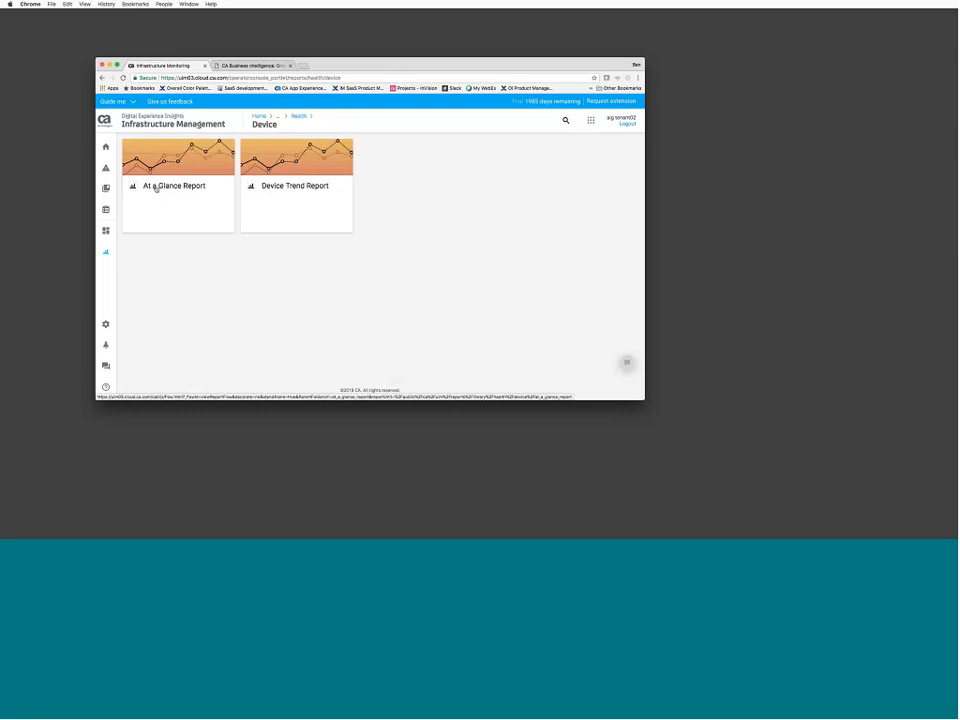
{"action": "left_click", "coordinate": [155, 188]}
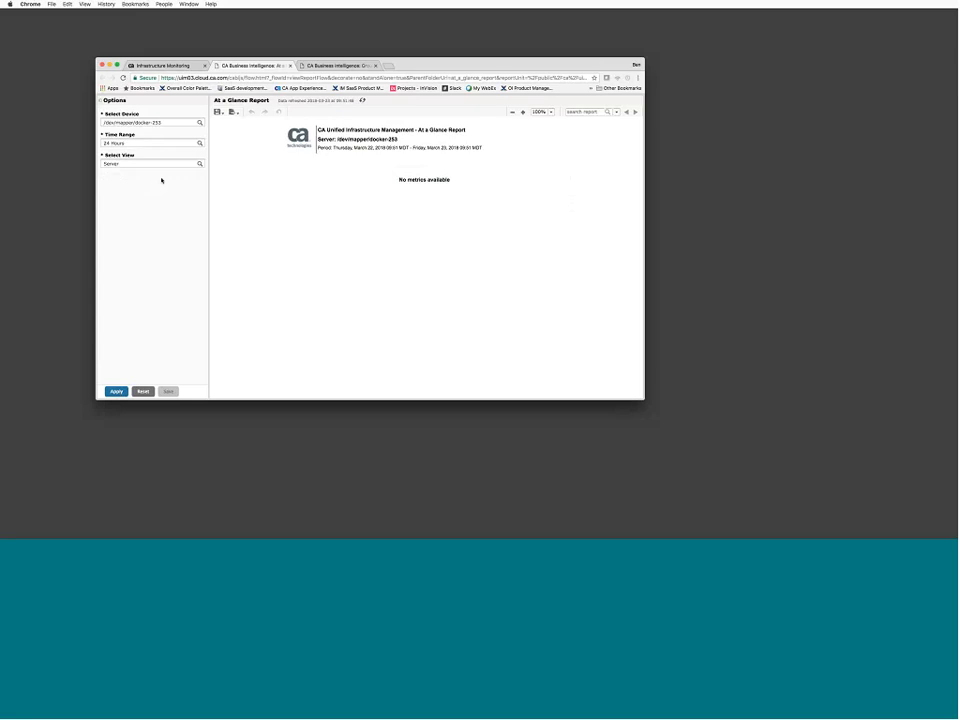
{"action": "left_click", "coordinate": [199, 123]}
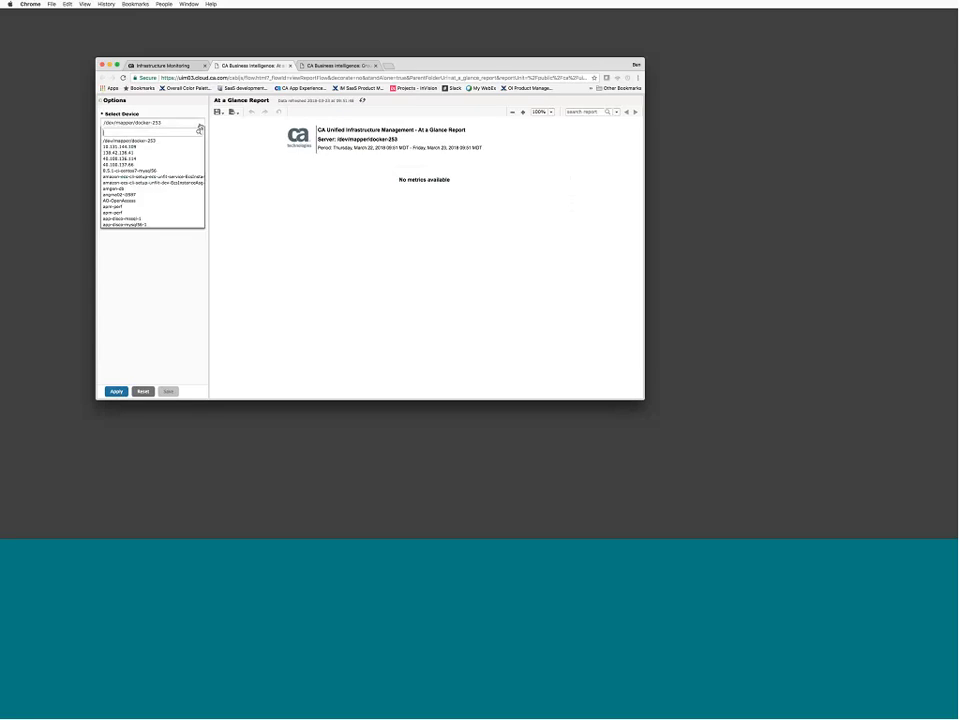
{"action": "type", "text": "t"}
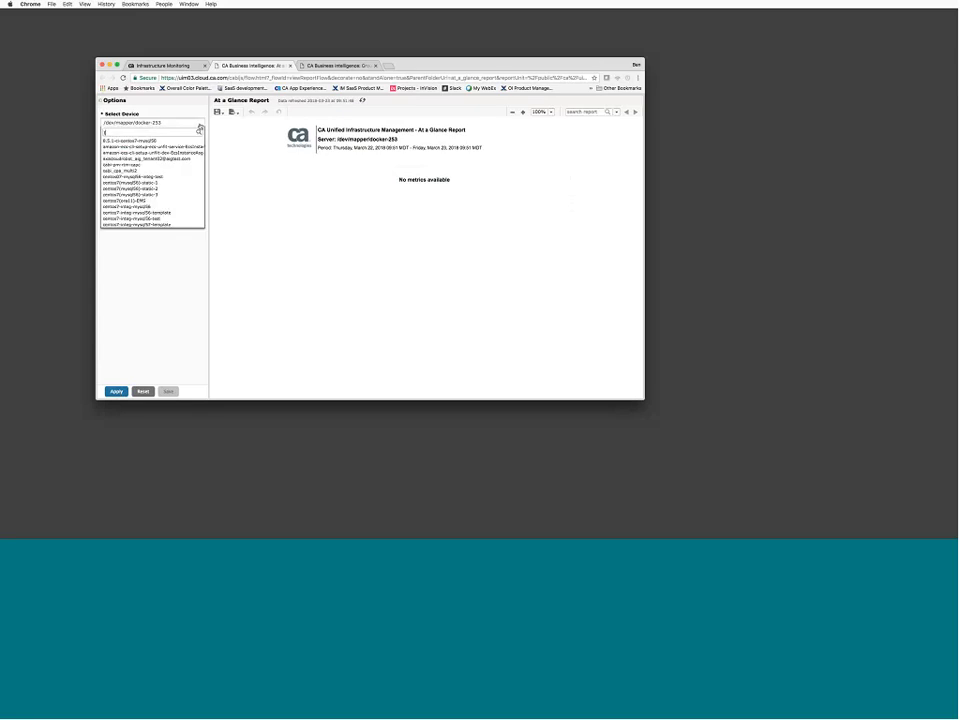
{"action": "type", "text": "ix"}
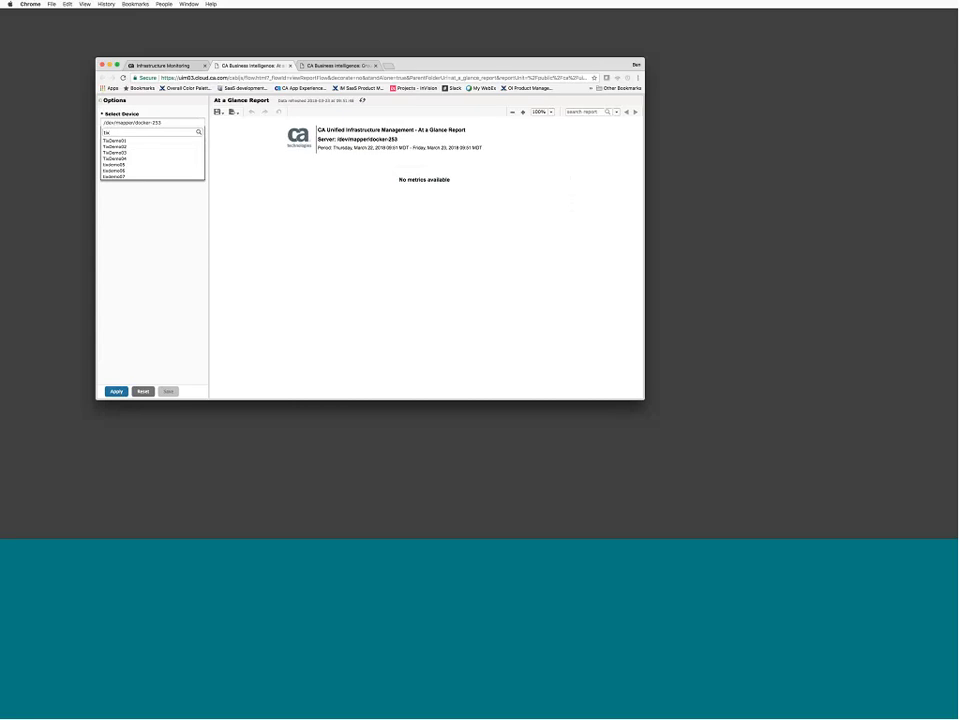
{"action": "left_click", "coordinate": [125, 158]}
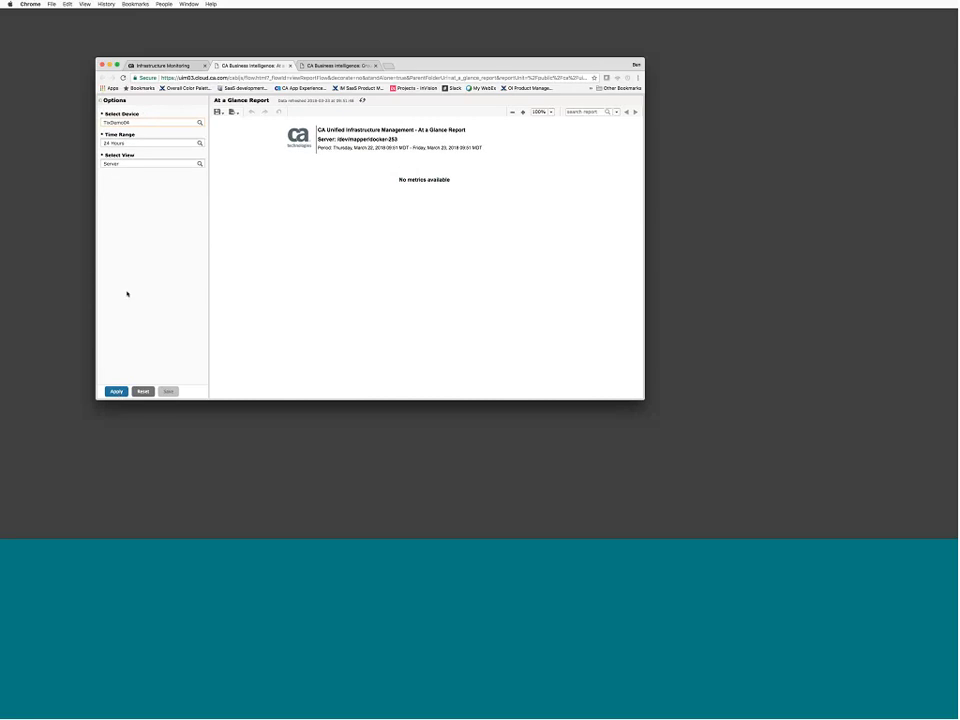
{"action": "left_click", "coordinate": [116, 391]}
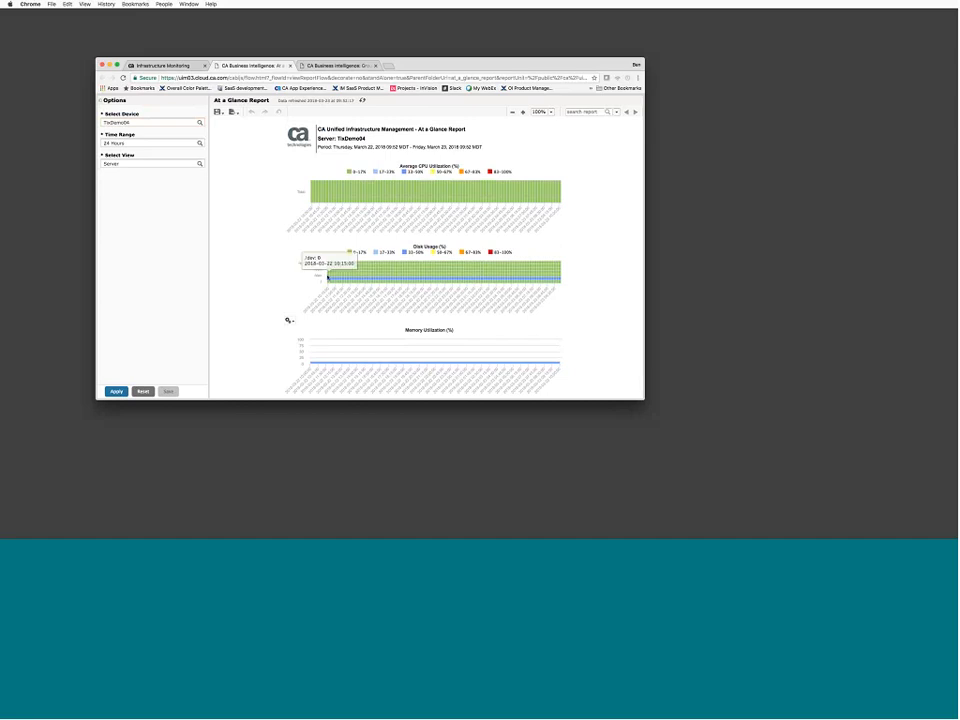
Examine the At a Glance charts for CPU, disk and memory utilization, including the chart options for Memory Utilization.
{"action": "scroll", "coordinate": [303, 283], "scroll_direction": "down", "scroll_amount": 1}
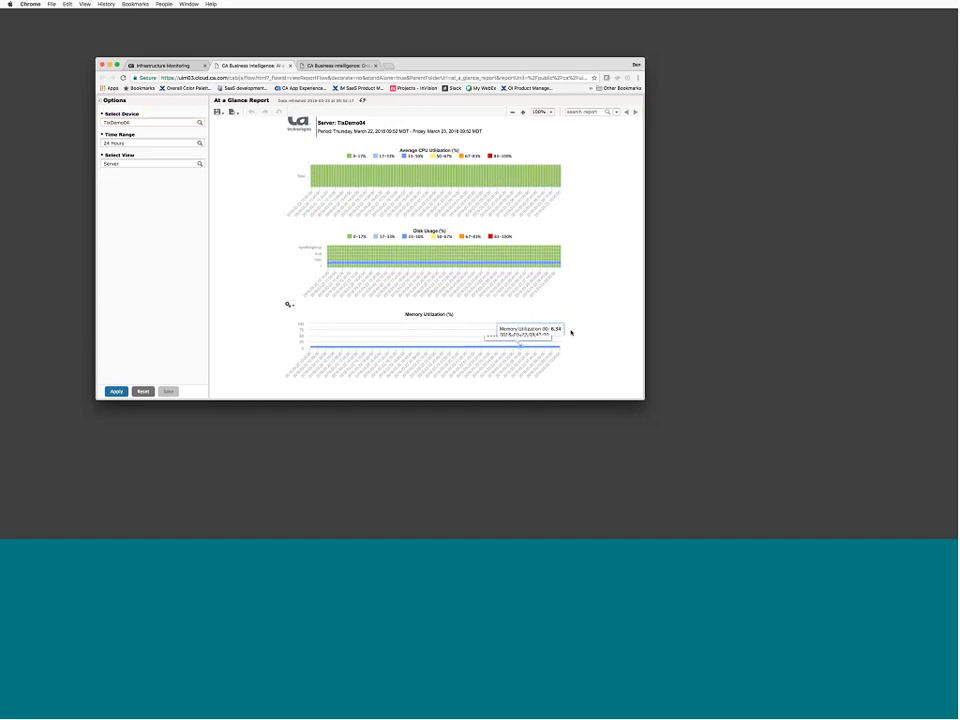
{"action": "scroll", "coordinate": [571, 332], "scroll_direction": "down", "scroll_amount": 2}
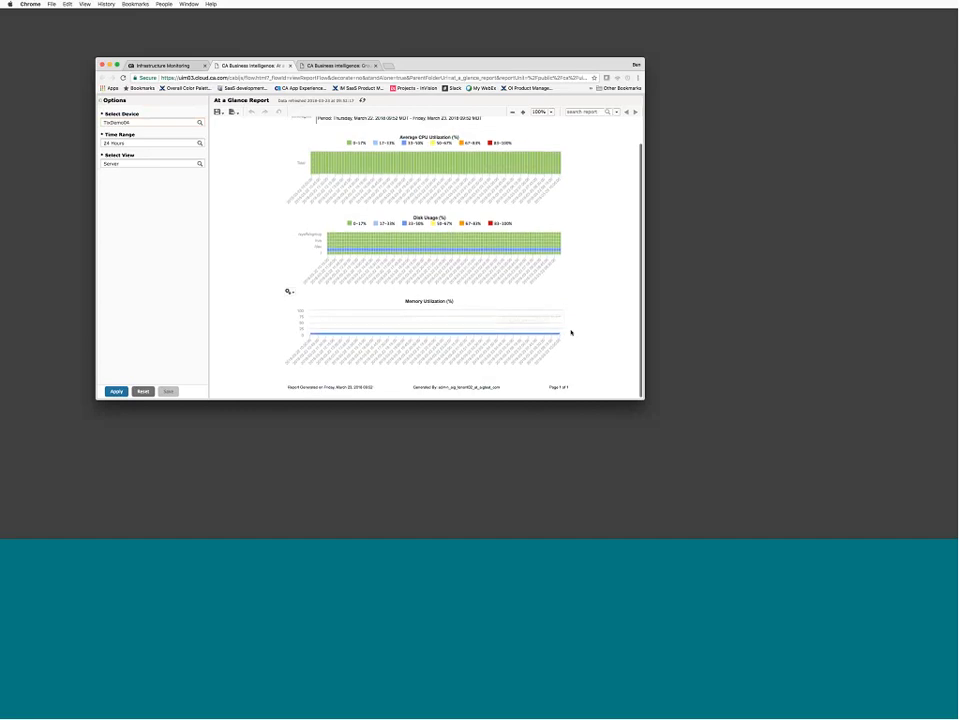
{"action": "scroll", "coordinate": [571, 332], "scroll_direction": "up", "scroll_amount": 2}
{"action": "scroll", "coordinate": [571, 332], "scroll_direction": "down", "scroll_amount": 2}
{"action": "scroll", "coordinate": [571, 332], "scroll_direction": "up", "scroll_amount": 2}
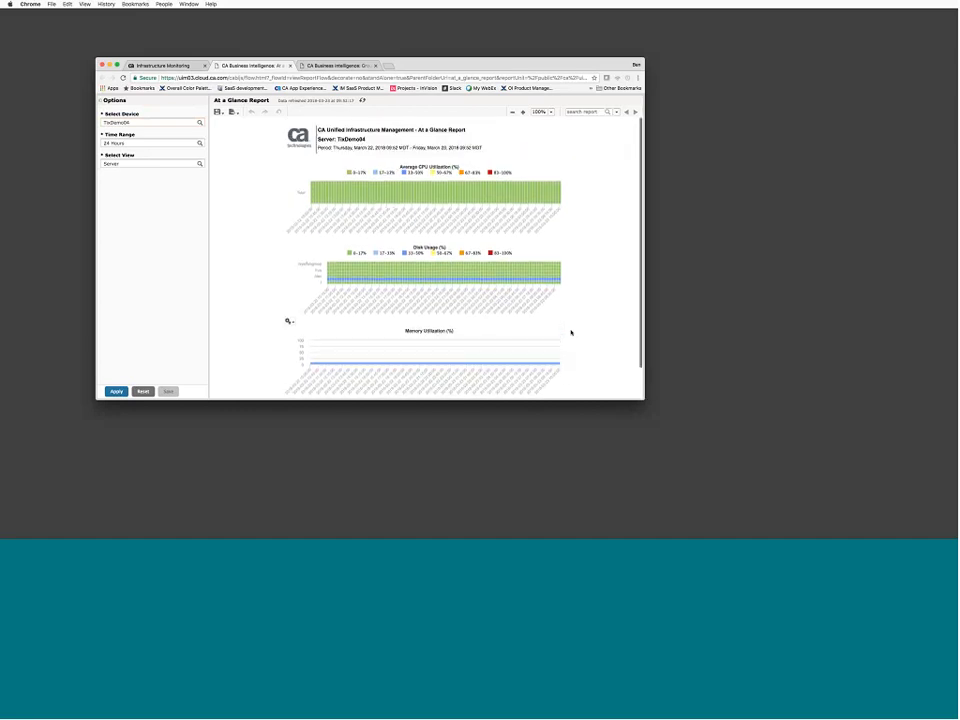
{"action": "scroll", "coordinate": [571, 332], "scroll_direction": "down", "scroll_amount": 1}
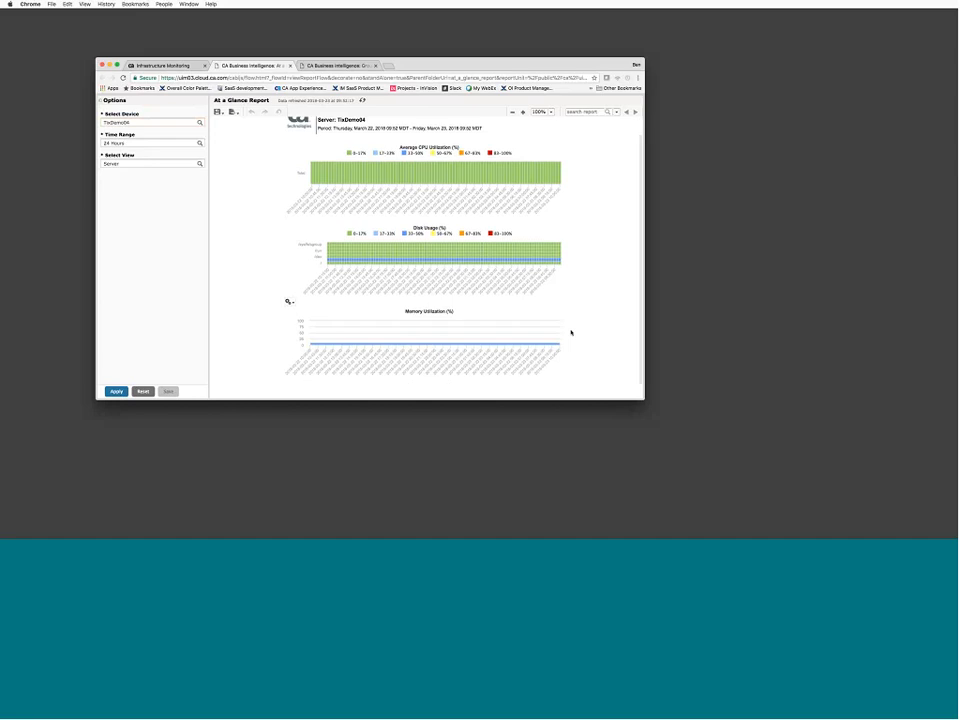
{"action": "scroll", "coordinate": [571, 332], "scroll_direction": "up", "scroll_amount": 1}
{"action": "mouse_move", "coordinate": [368, 192]}
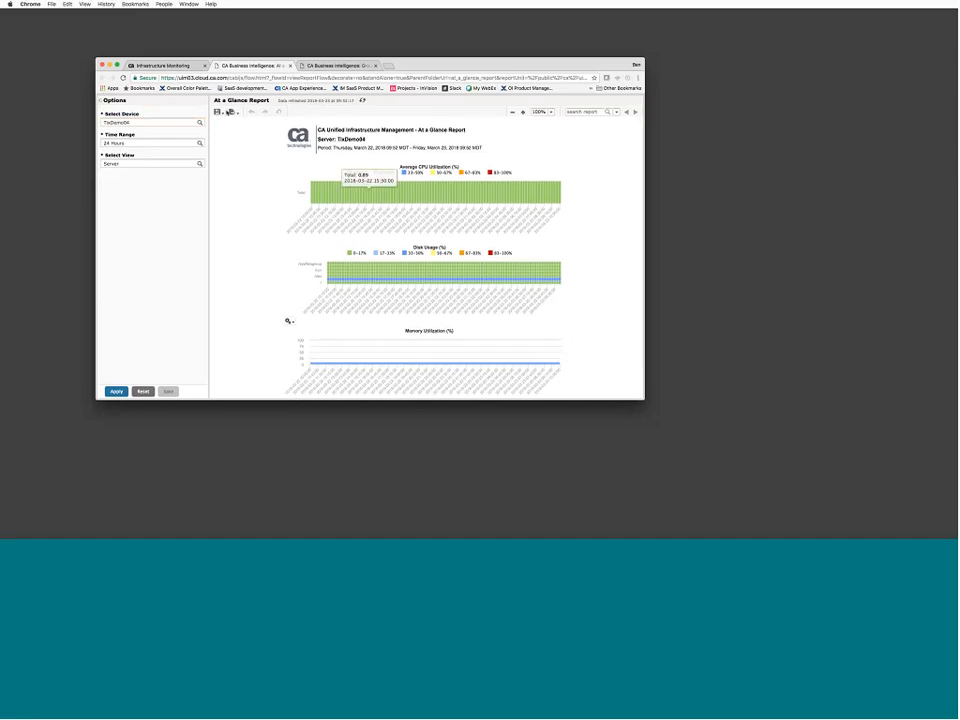
{"action": "left_click", "coordinate": [288, 322]}
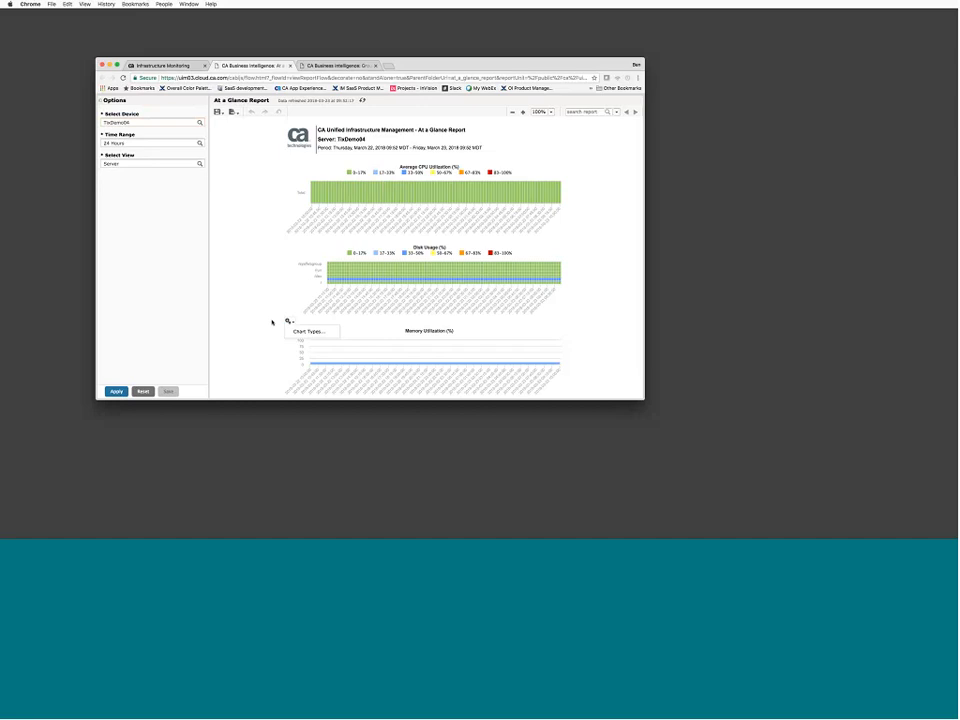
{"action": "left_click", "coordinate": [883, 353]}
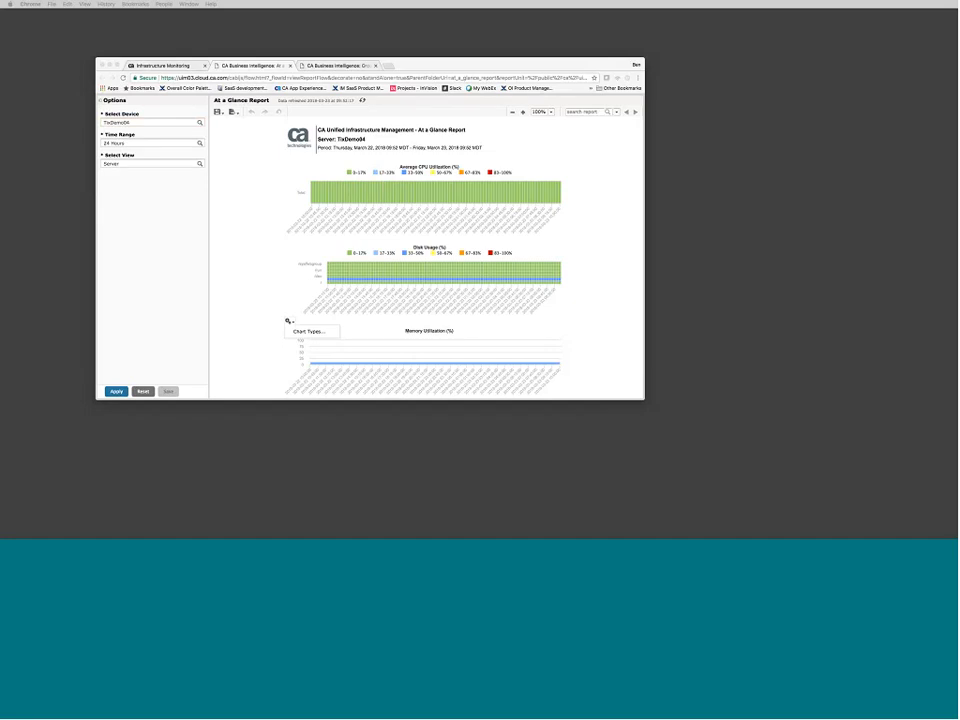
Close the leftover group report and go to the CA Business Intelligence home page under uim03.cloud.ca.com/cabijs.
{"action": "left_click", "coordinate": [335, 66]}
{"action": "key", "text": "super+w"}
{"action": "left_click_drag", "start_coordinate": [261, 80], "coordinate": [567, 100]}
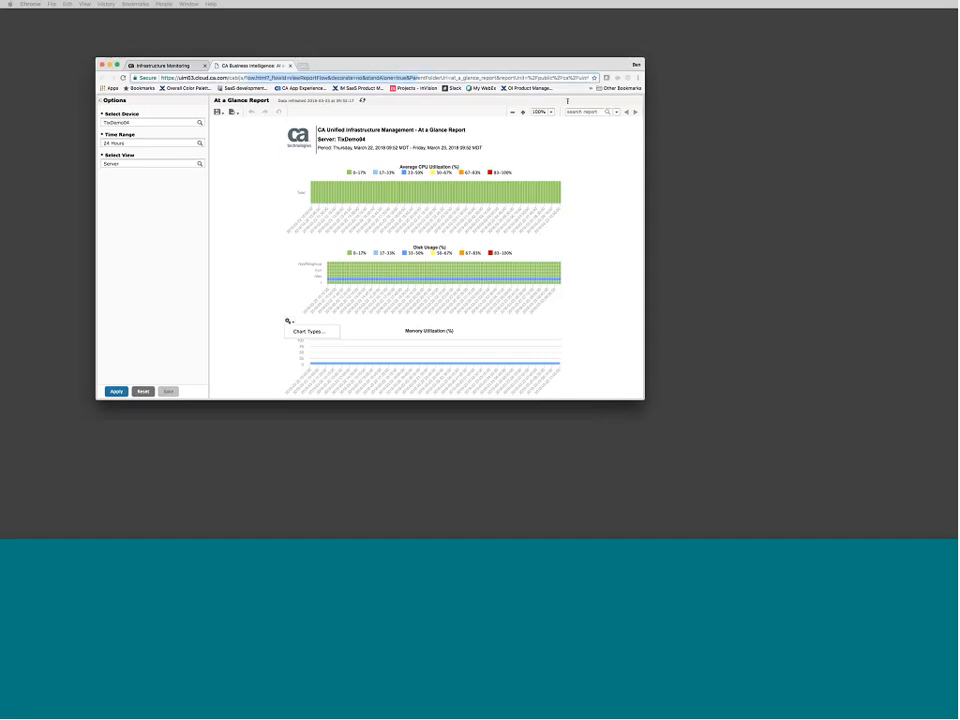
{"action": "key", "text": "BackSpace"}
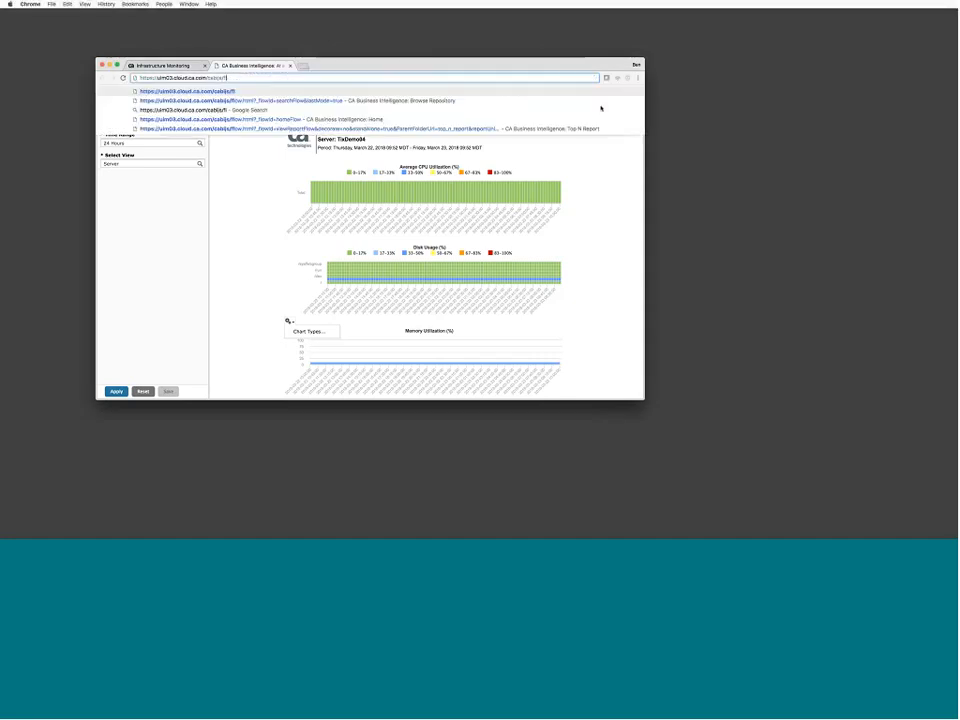
{"action": "key", "text": "Return"}
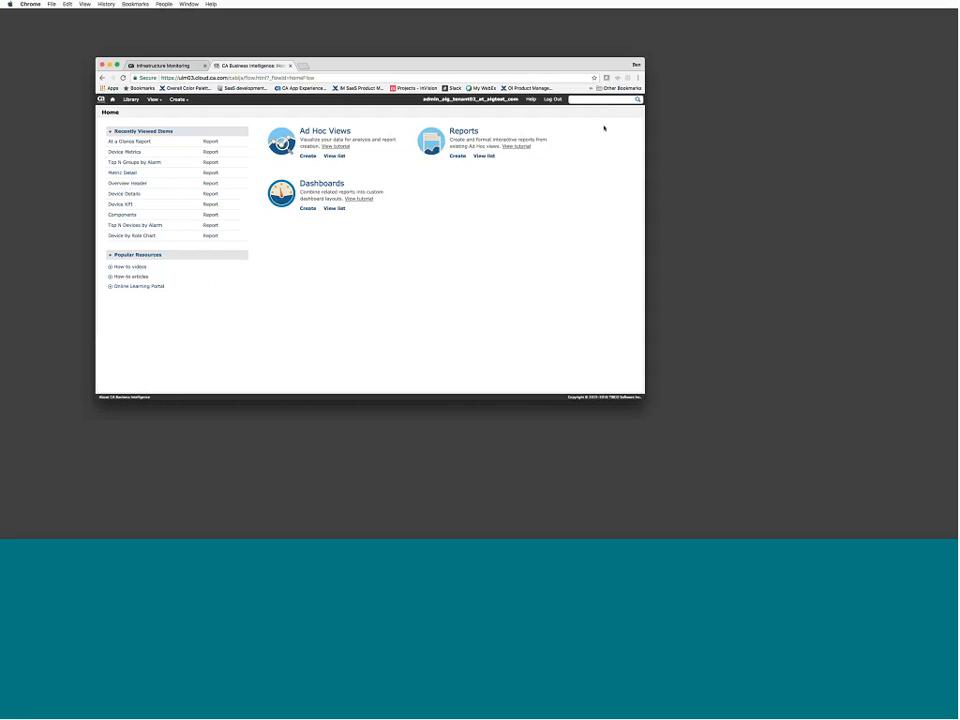
Create a new Ad Hoc View using the UIM Metrics Topic as its data source.
{"action": "left_click", "coordinate": [184, 99]}
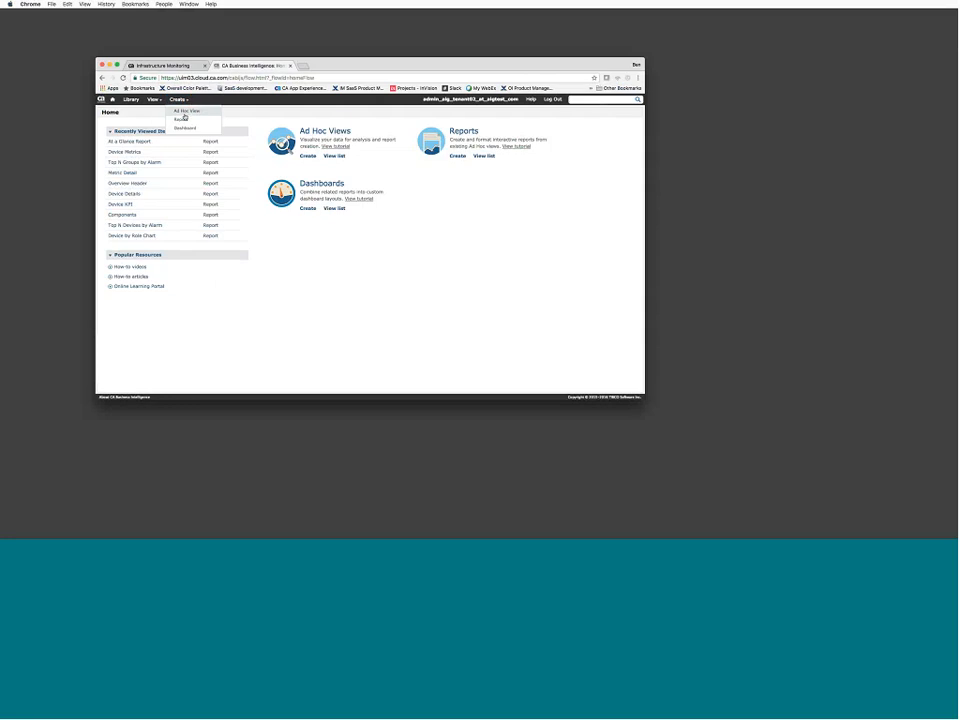
{"action": "left_click", "coordinate": [186, 112]}
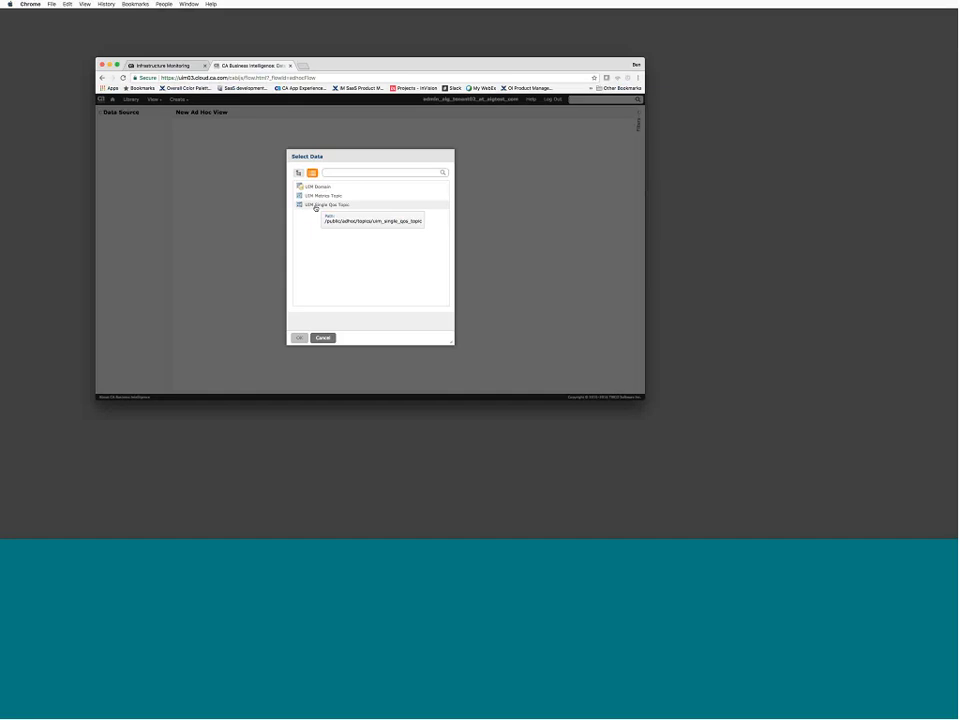
{"action": "mouse_move", "coordinate": [313, 199]}
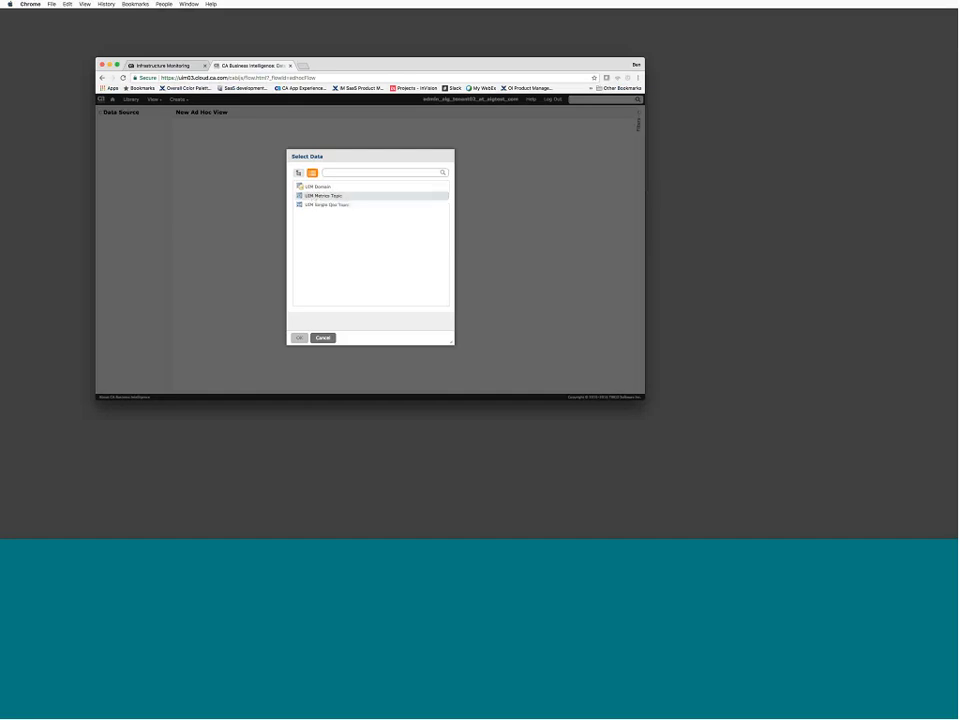
{"action": "left_click", "coordinate": [314, 197]}
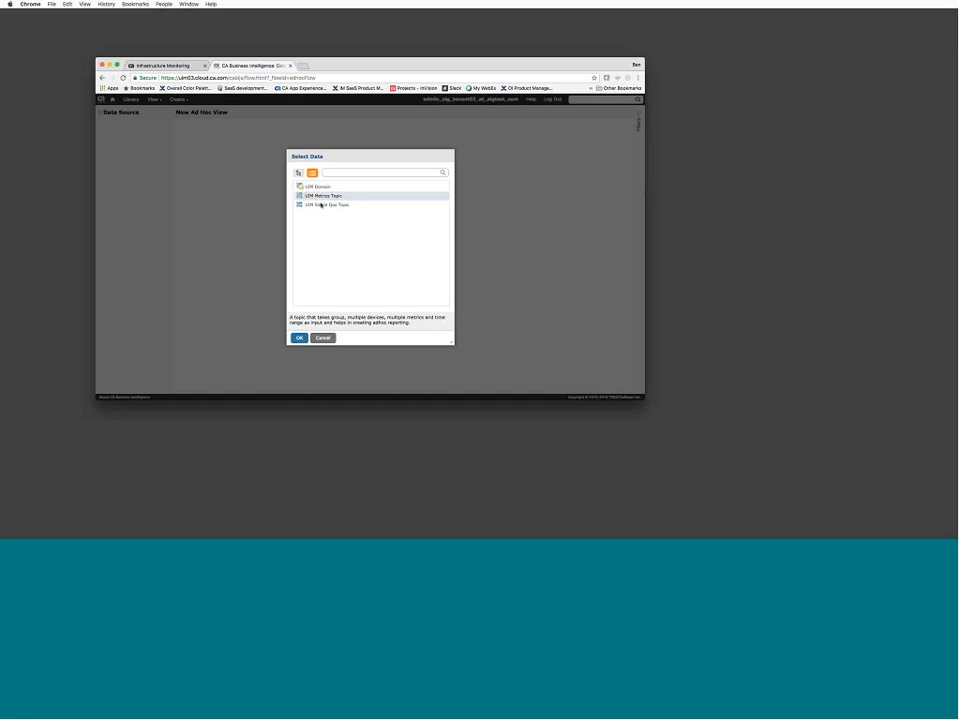
{"action": "left_click", "coordinate": [298, 338]}
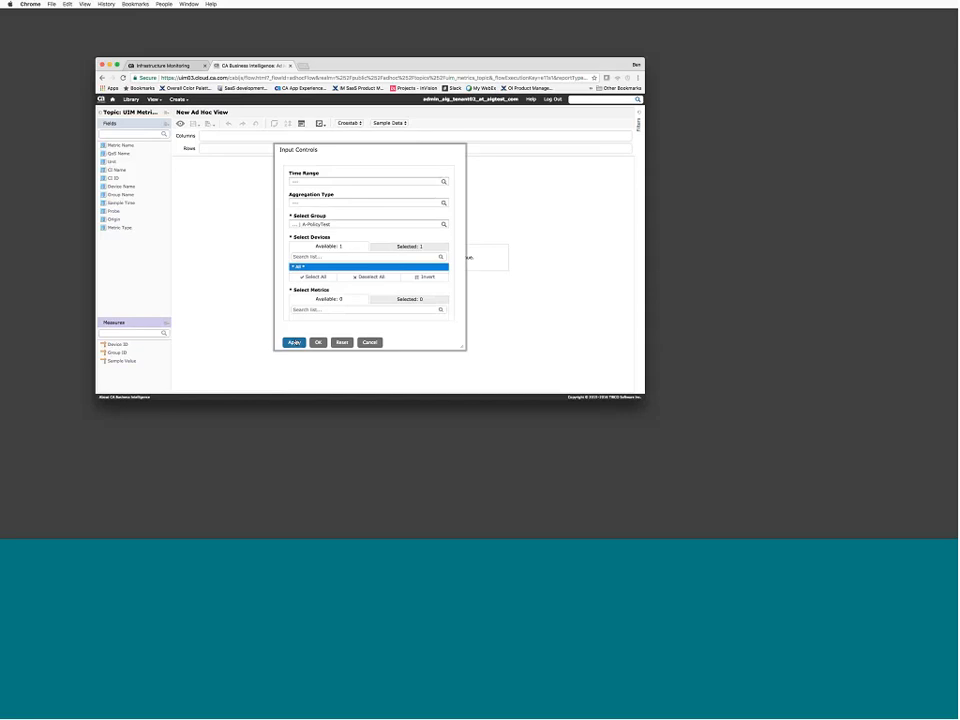
Set the Ad Hoc View's time range to 1 Week and its aggregation type to Default Aggregation.
{"action": "left_click_drag", "start_coordinate": [340, 149], "coordinate": [327, 113]}
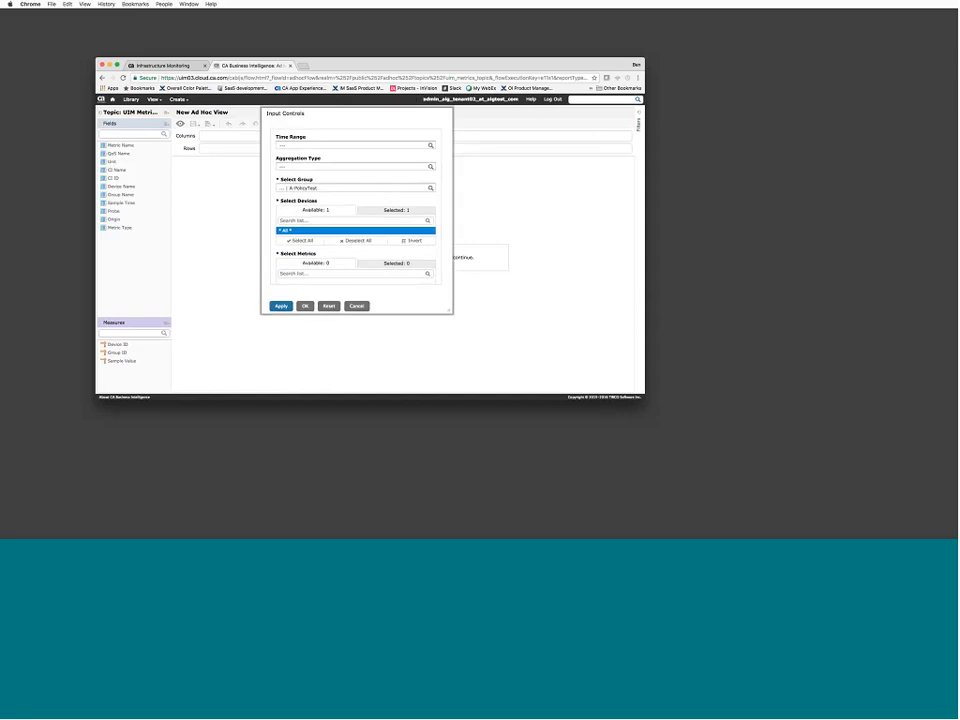
{"action": "left_click", "coordinate": [432, 145]}
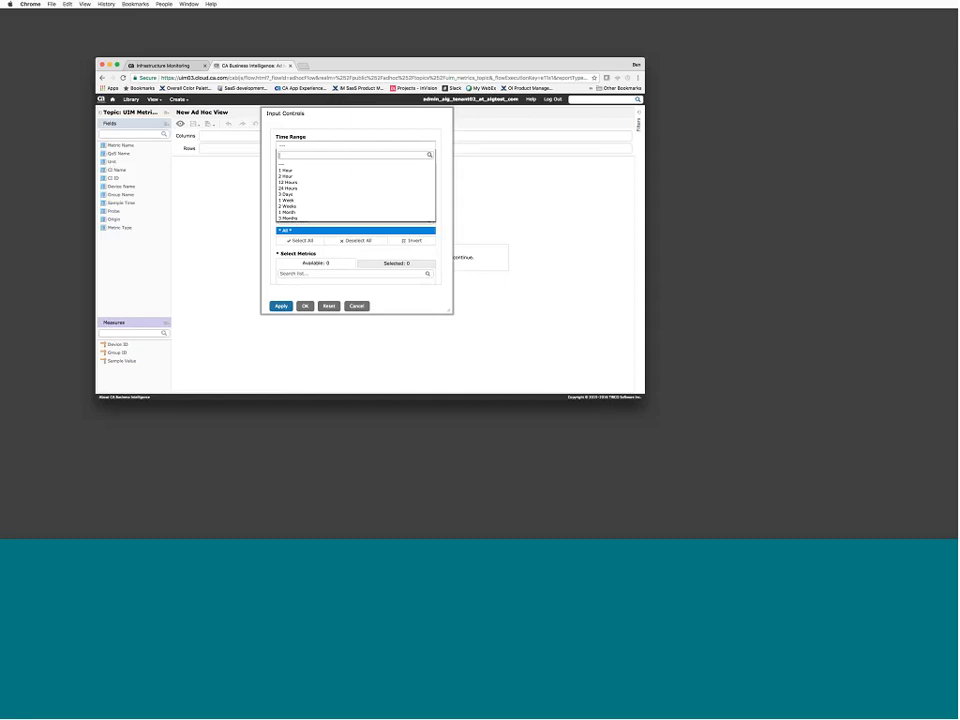
{"action": "left_click", "coordinate": [286, 195]}
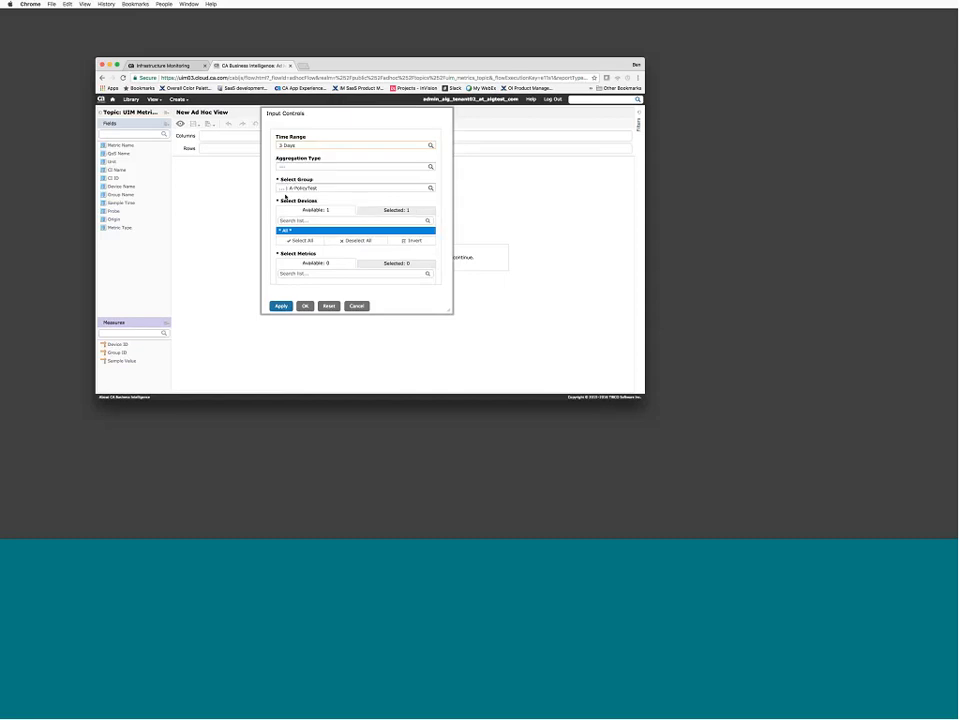
{"action": "left_click", "coordinate": [287, 145]}
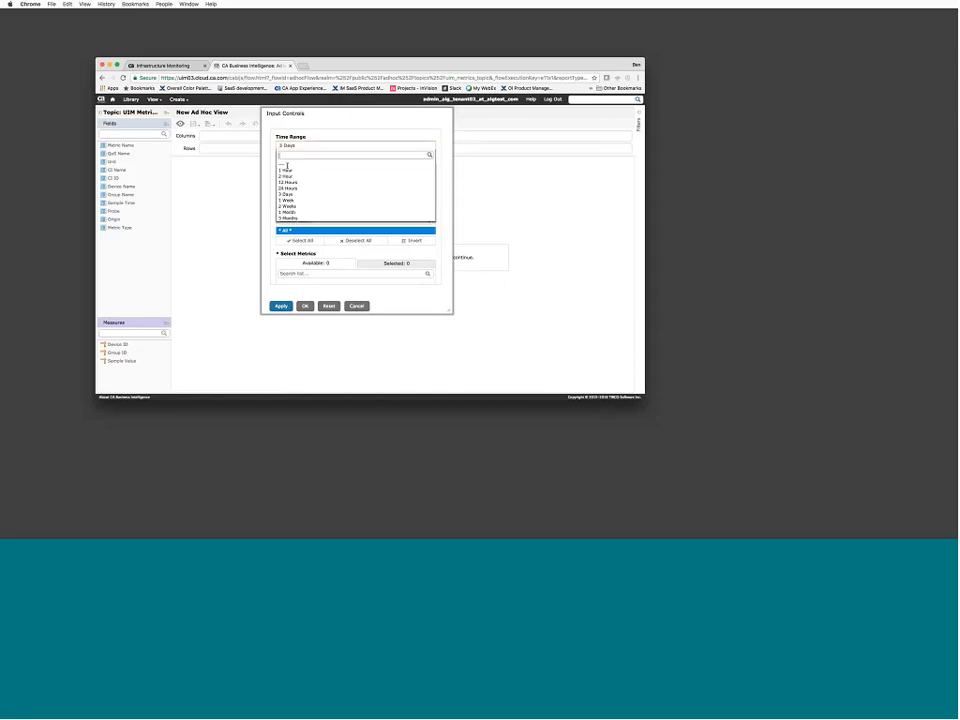
{"action": "left_click", "coordinate": [287, 200]}
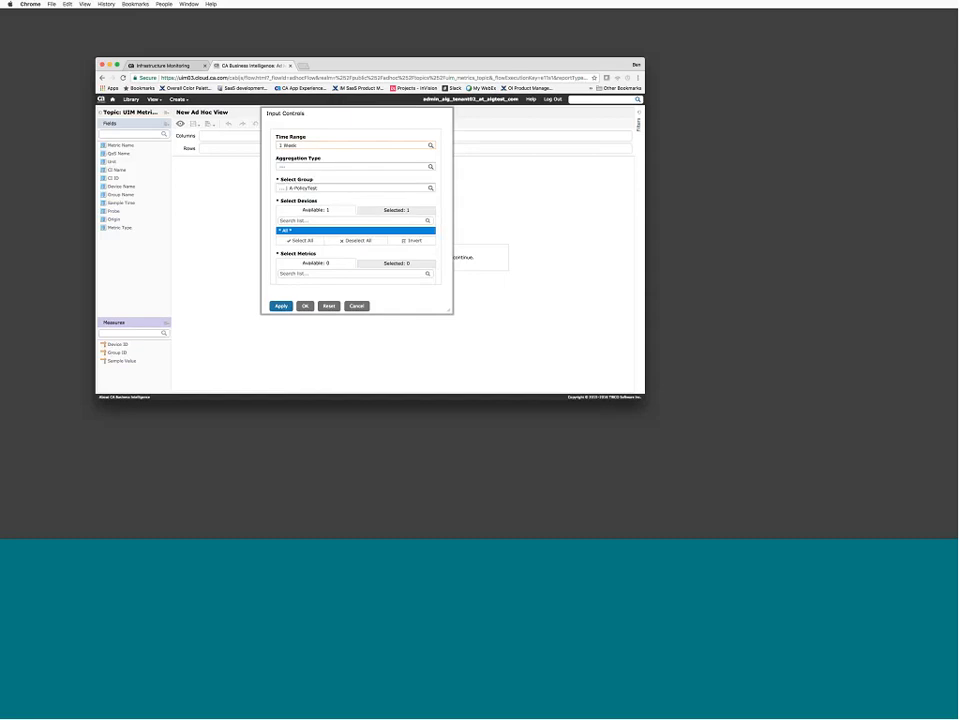
{"action": "left_click", "coordinate": [294, 166]}
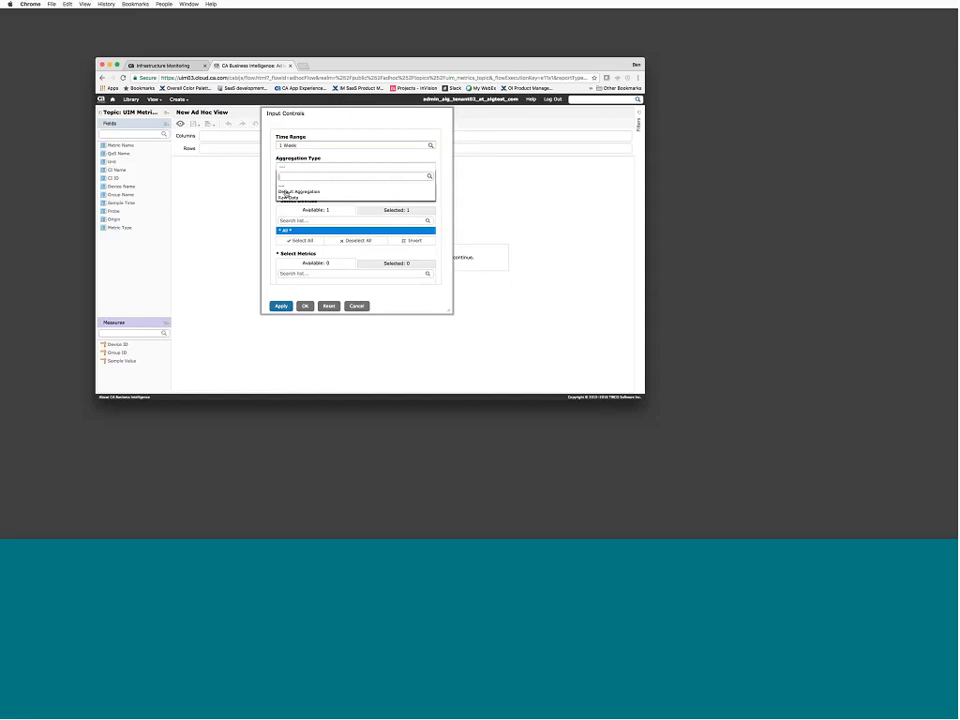
{"action": "left_click", "coordinate": [286, 192]}
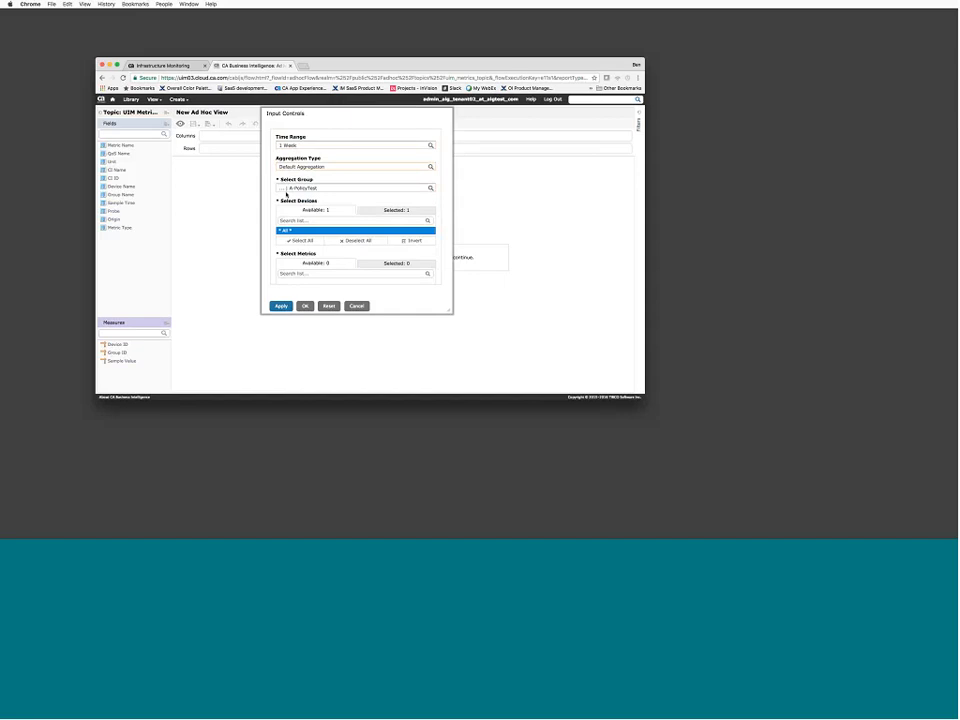
Set the Ad Hoc View's group to Tix Demo and enlarge the Input Controls dialog to expose the device and metric lists.
{"action": "left_click", "coordinate": [431, 190]}
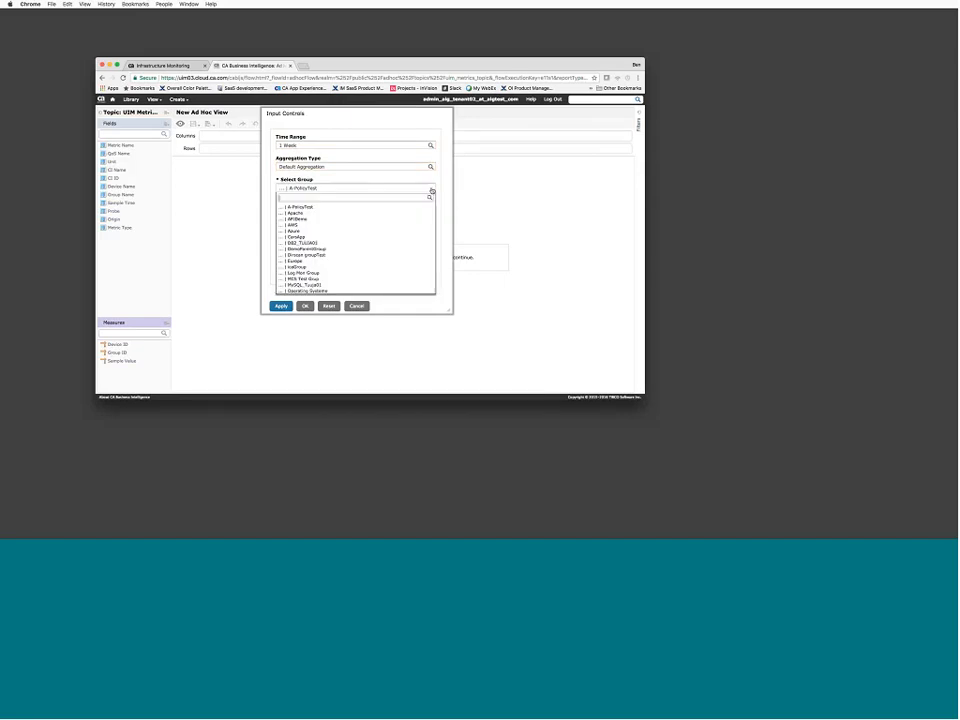
{"action": "type", "text": "tix"}
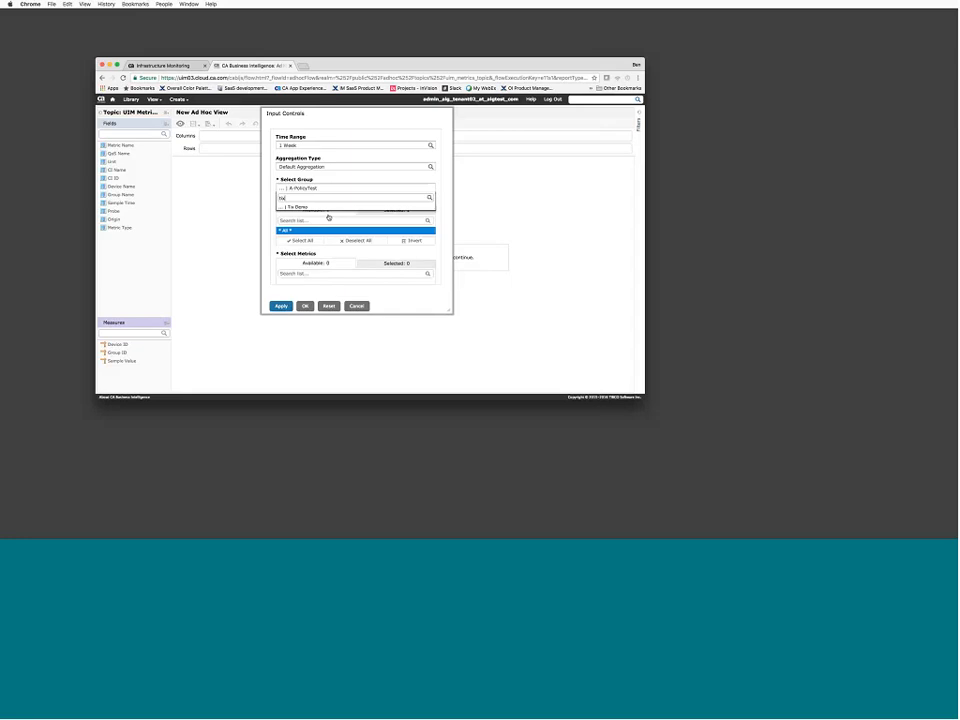
{"action": "left_click", "coordinate": [297, 207]}
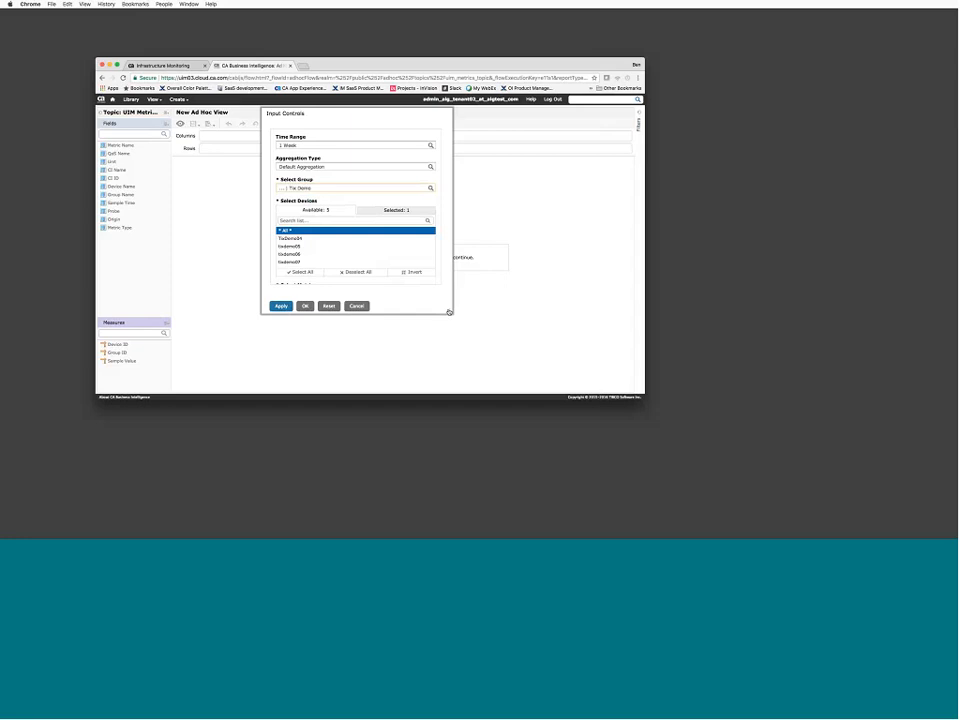
{"action": "left_click_drag", "start_coordinate": [450, 314], "coordinate": [501, 358]}
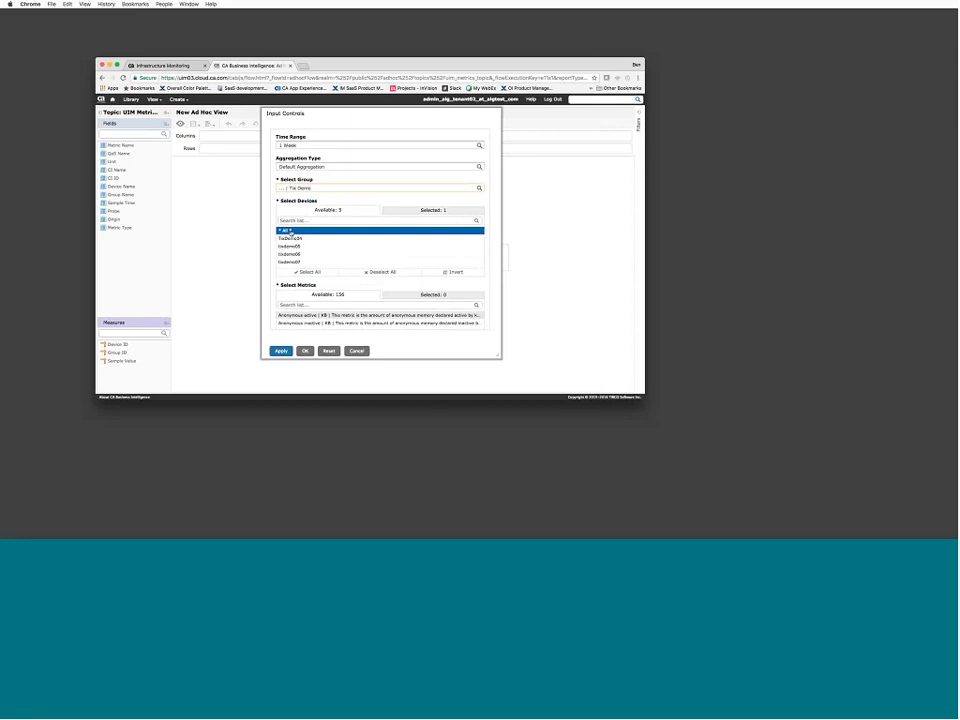
{"action": "scroll", "coordinate": [433, 262], "scroll_direction": "down", "scroll_amount": 1}
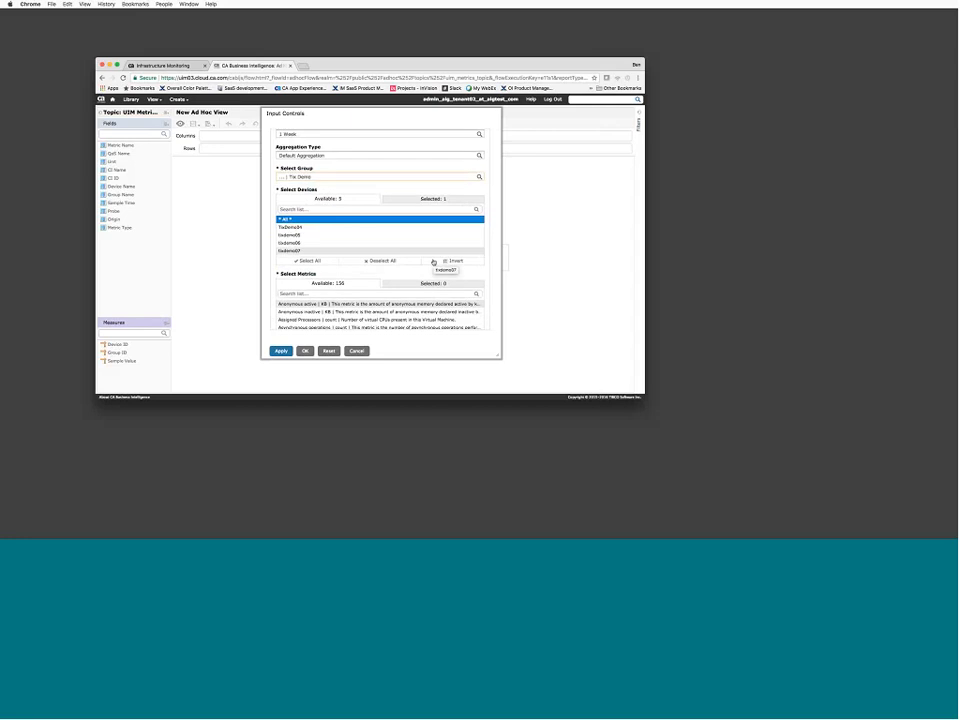
{"action": "scroll", "coordinate": [433, 262], "scroll_direction": "down", "scroll_amount": 3}
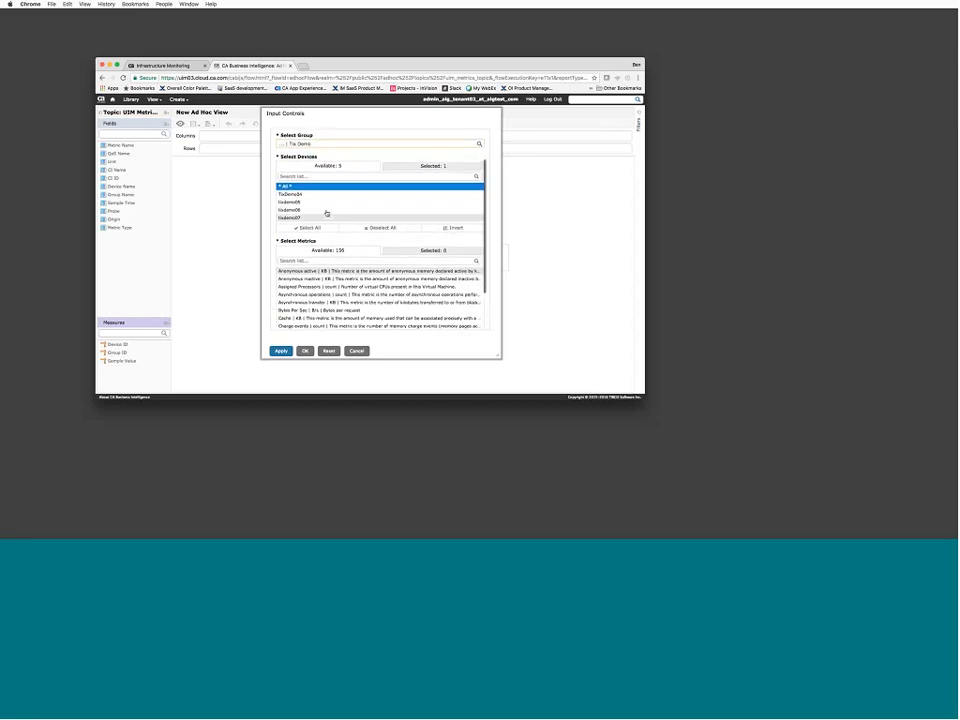
Search the metrics list for "cpu" and select the CPU Usage | pct | CPU Usage metric.
{"action": "scroll", "coordinate": [458, 287], "scroll_direction": "down", "scroll_amount": 1}
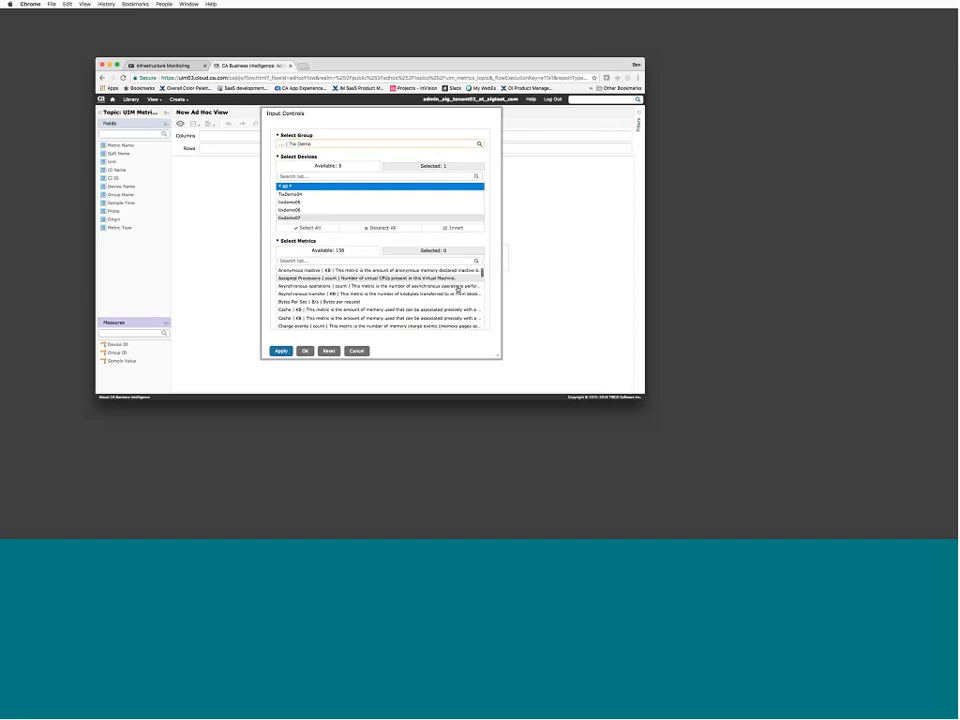
{"action": "scroll", "coordinate": [458, 287], "scroll_direction": "up", "scroll_amount": 1}
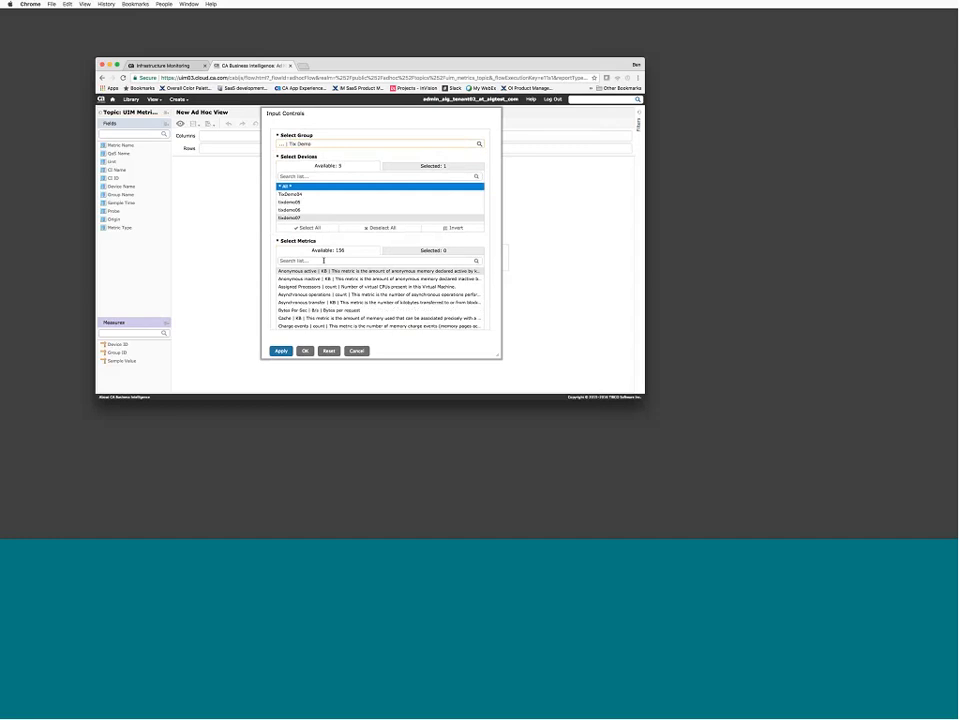
{"action": "type", "text": "cpu"}
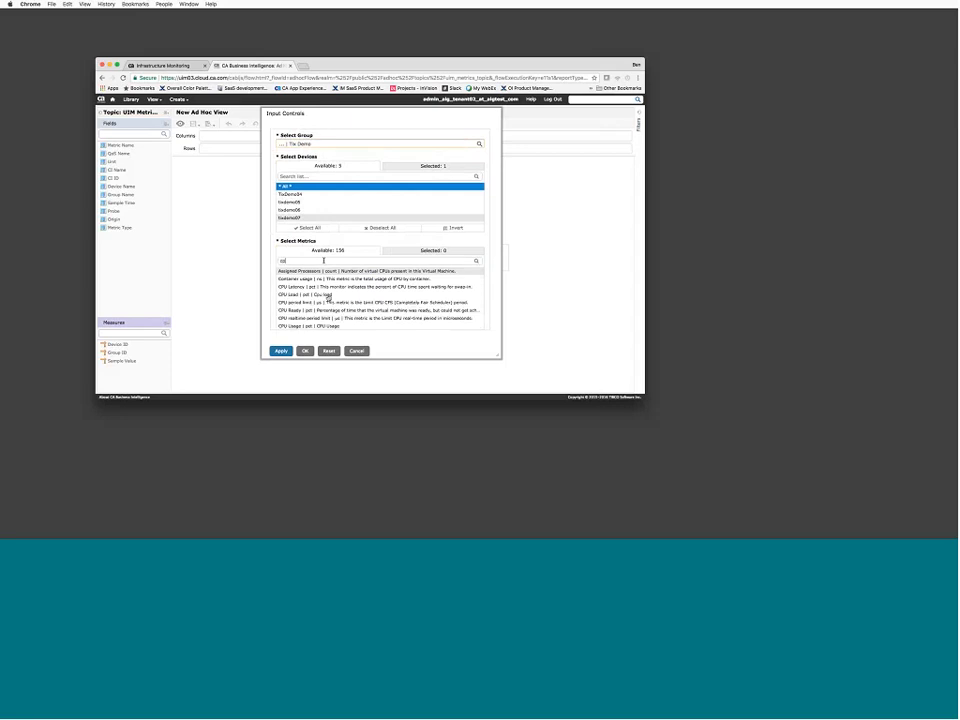
{"action": "scroll", "coordinate": [328, 296], "scroll_direction": "down", "scroll_amount": 1}
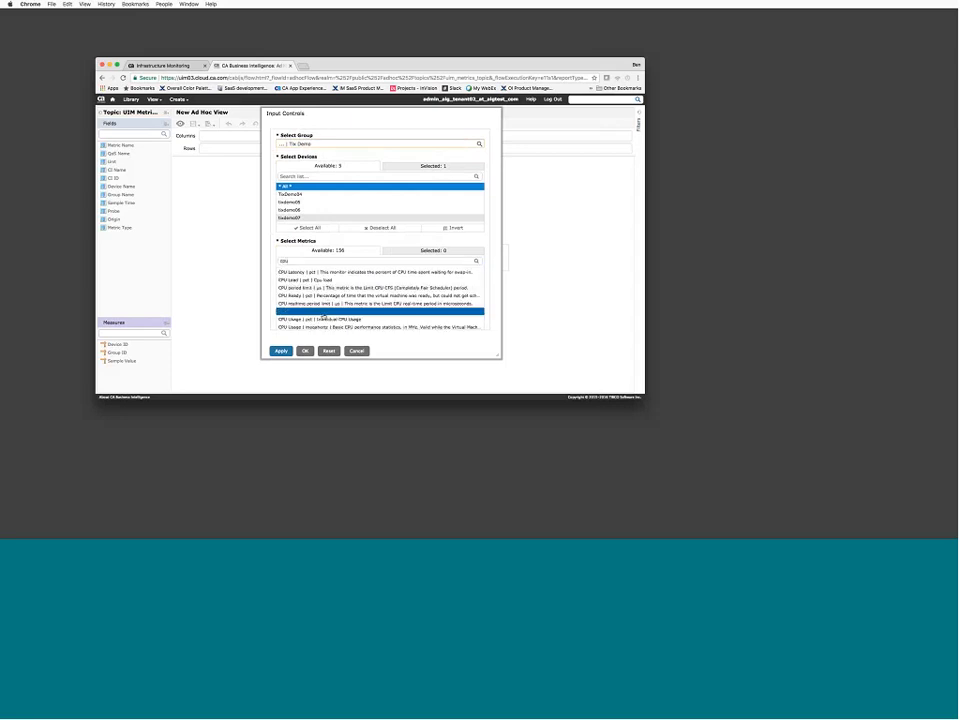
Search the metrics list for "memory us" and add the Memory Usage | pct | Memory Usage (%) metric.
{"action": "double_click", "coordinate": [292, 259]}
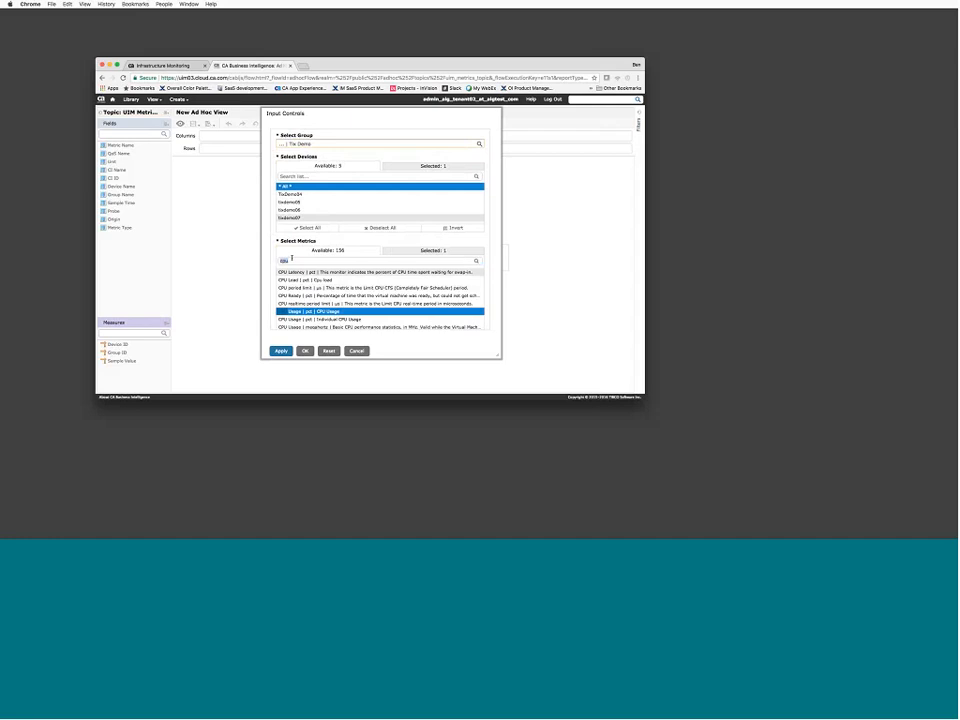
{"action": "type", "text": "mem"}
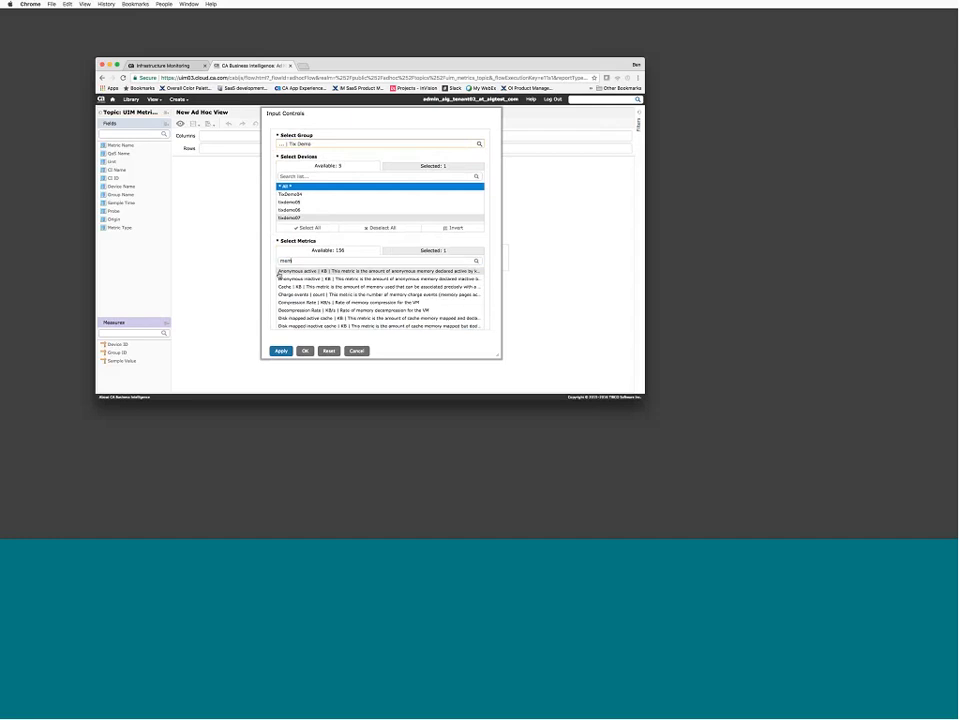
{"action": "type", "text": "ory"}
{"action": "scroll", "coordinate": [325, 294], "scroll_direction": "down", "scroll_amount": 1}
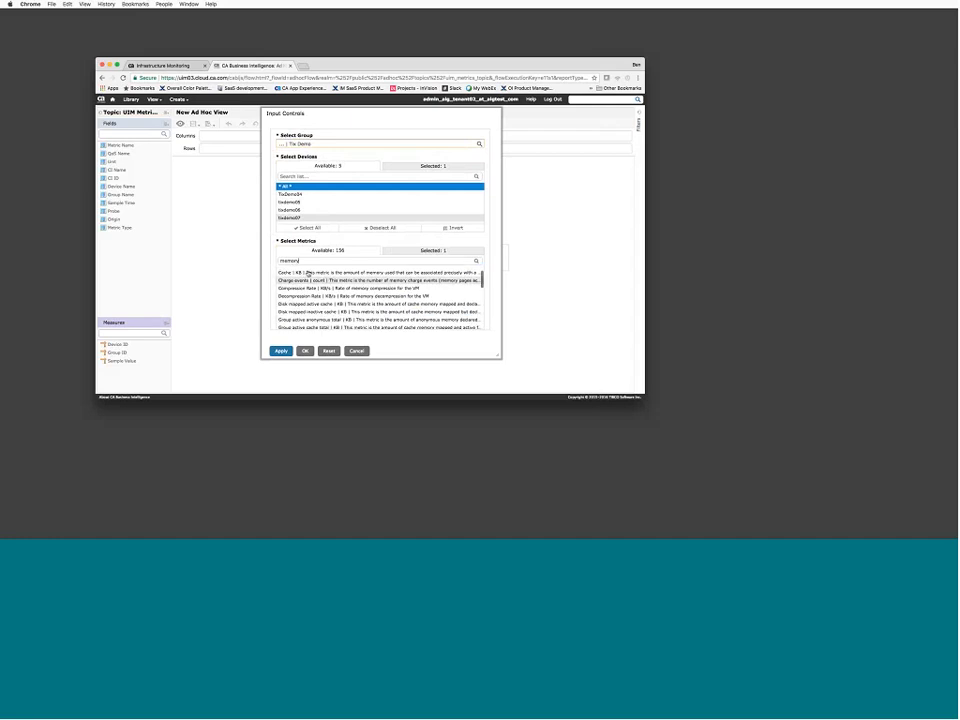
{"action": "scroll", "coordinate": [308, 273], "scroll_direction": "up", "scroll_amount": 1}
{"action": "left_click", "coordinate": [366, 271]}
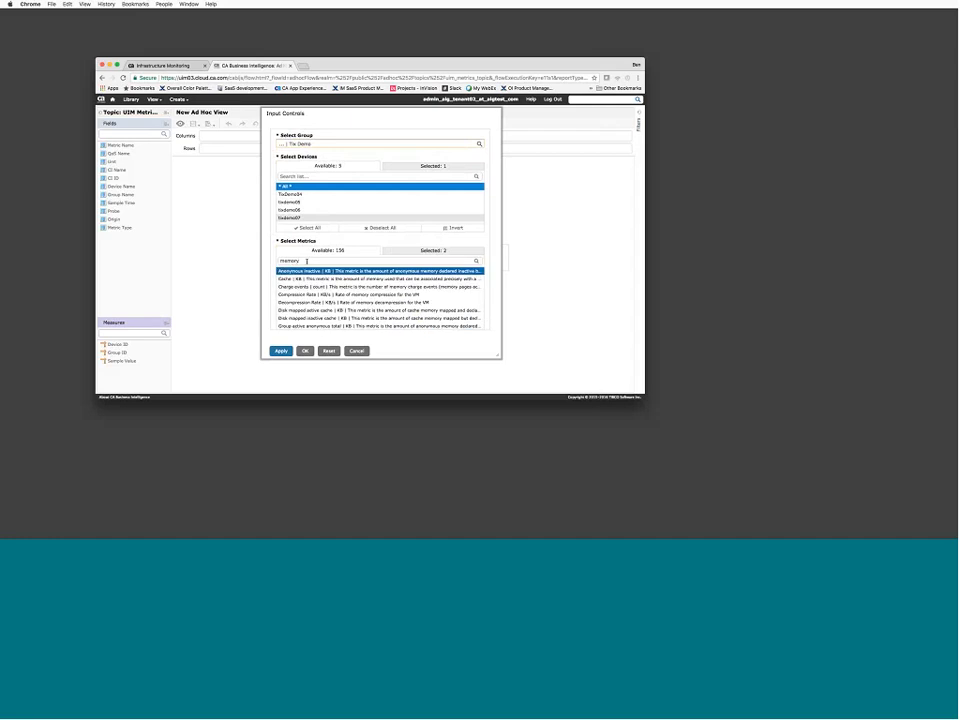
{"action": "scroll", "coordinate": [370, 279], "scroll_direction": "down", "scroll_amount": 5}
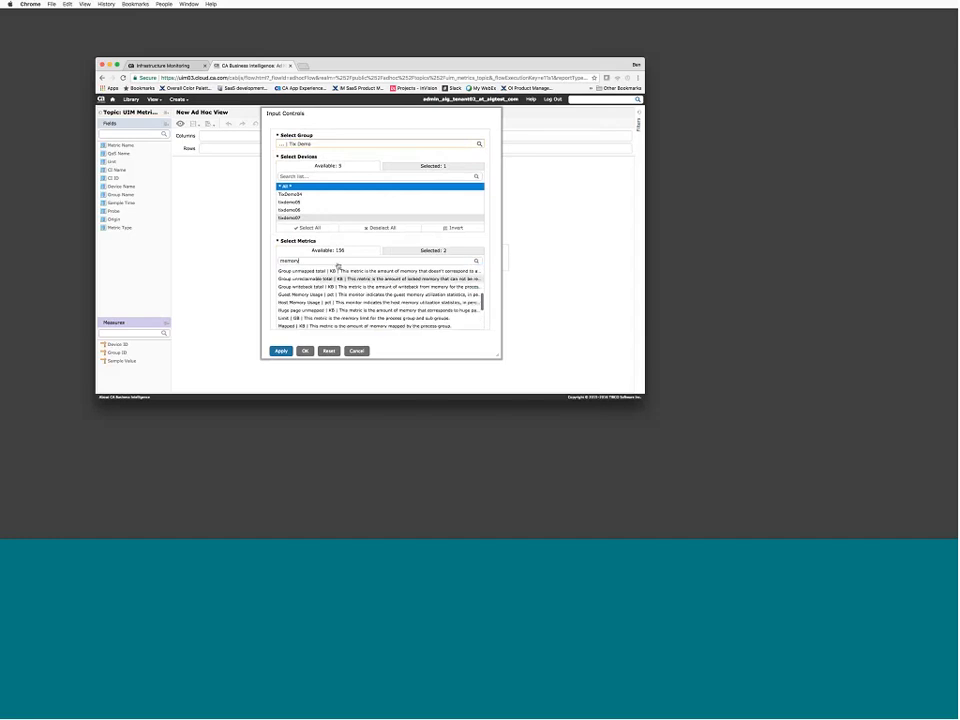
{"action": "type", "text": "us"}
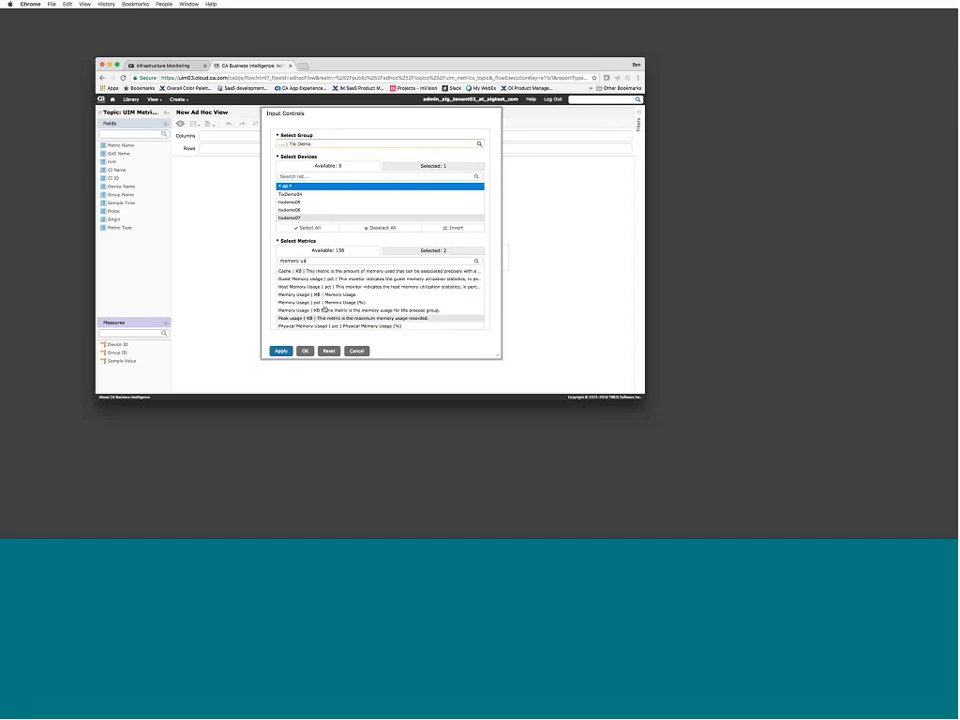
{"action": "left_click", "coordinate": [324, 302]}
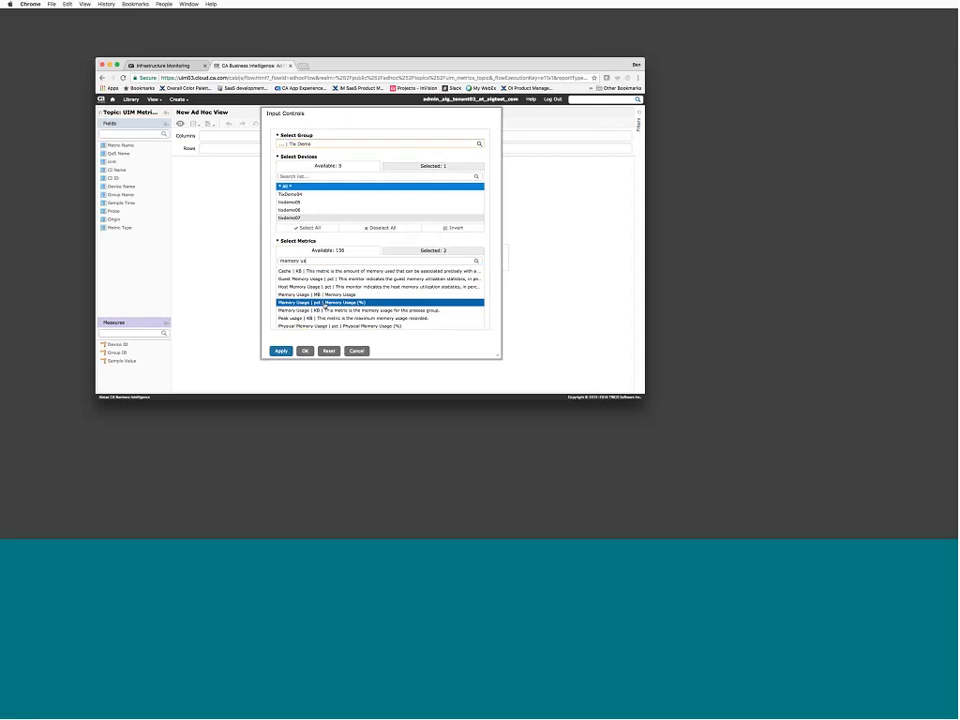
Search the metrics list for "disk" and add the Disk Usage | pct | Disk Usage (%) metric.
{"action": "double_click", "coordinate": [338, 261]}
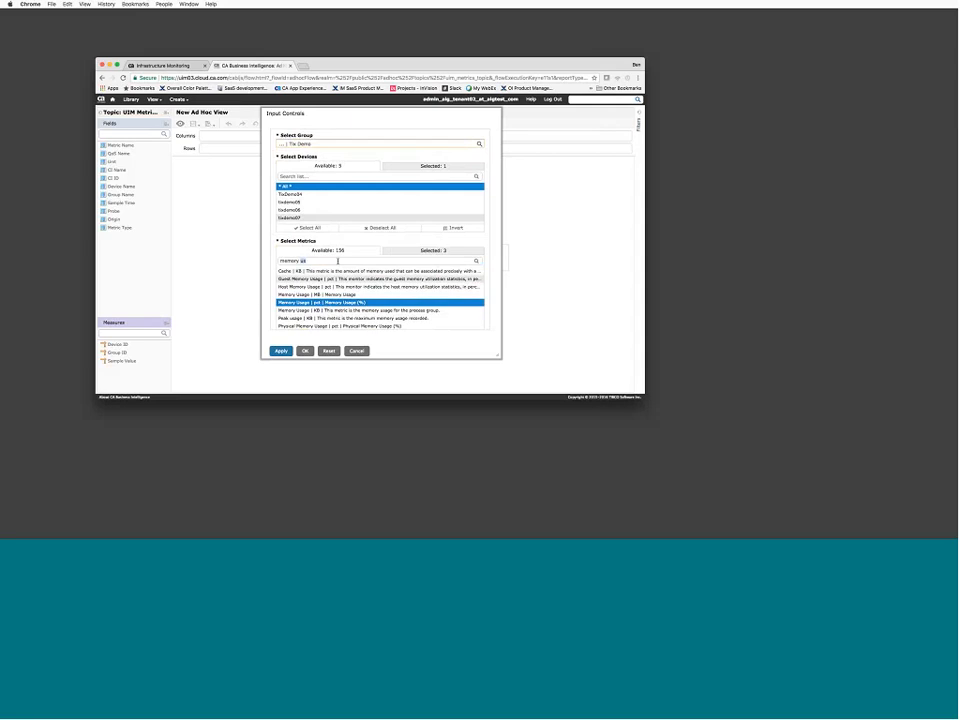
{"action": "key", "text": "super+a"}
{"action": "type", "text": "disk"}
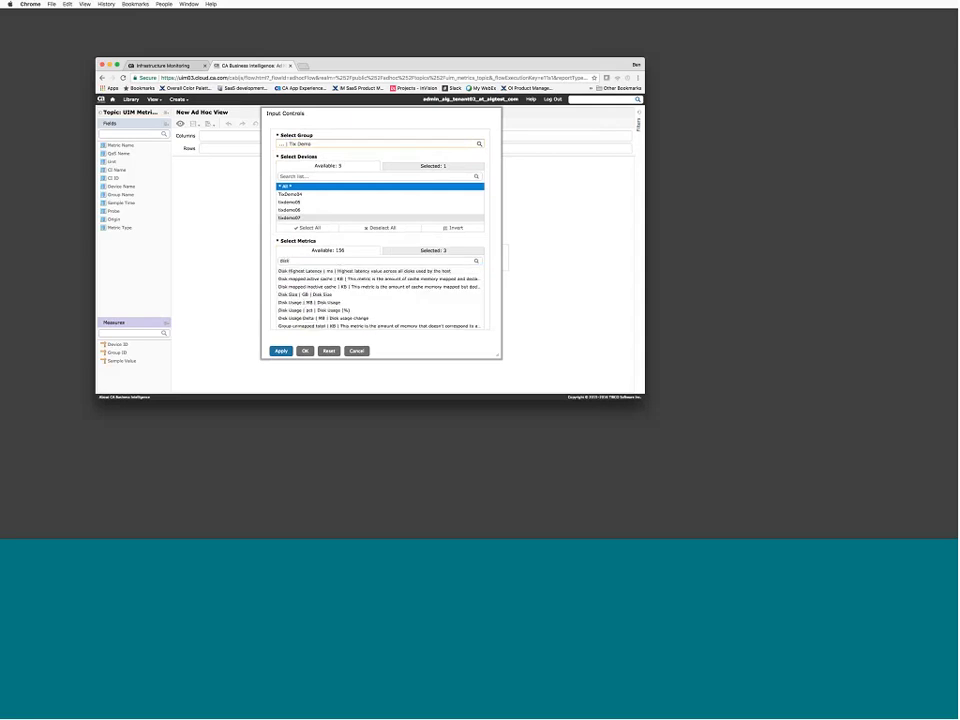
{"action": "left_click", "coordinate": [330, 310]}
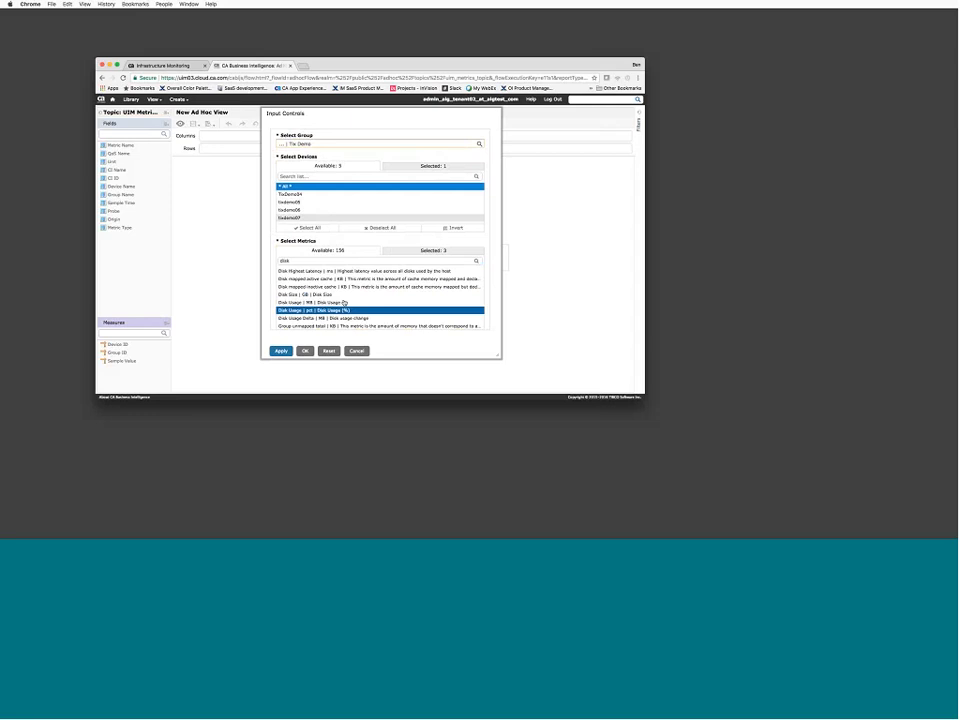
Remove the Anonymous inactive metric from the selected metrics and accept the Input Controls settings.
{"action": "left_click", "coordinate": [432, 251]}
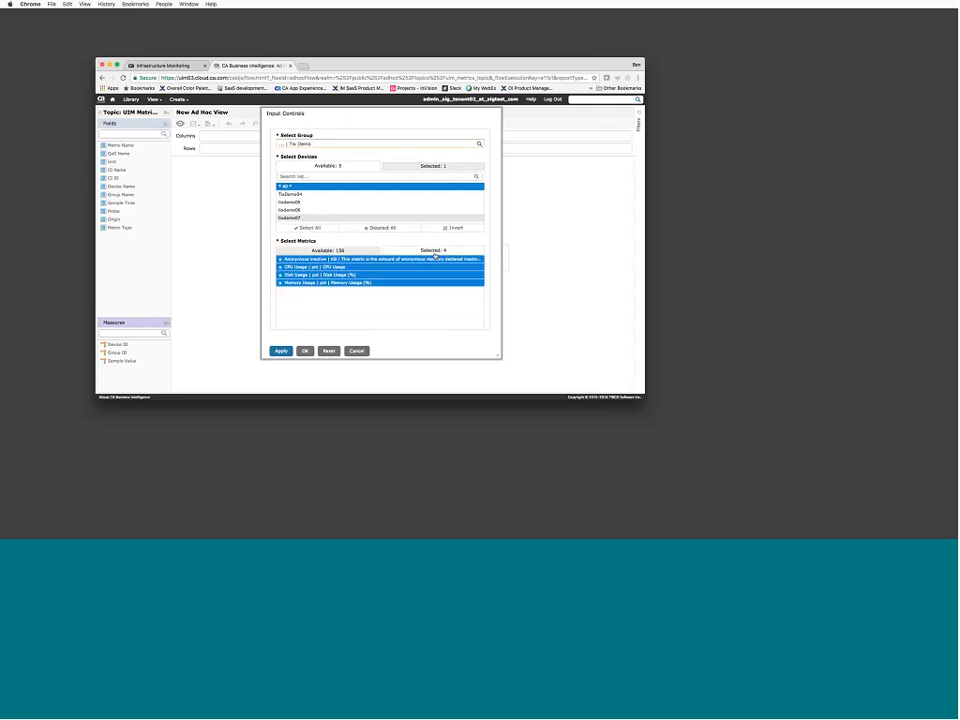
{"action": "left_click", "coordinate": [280, 259]}
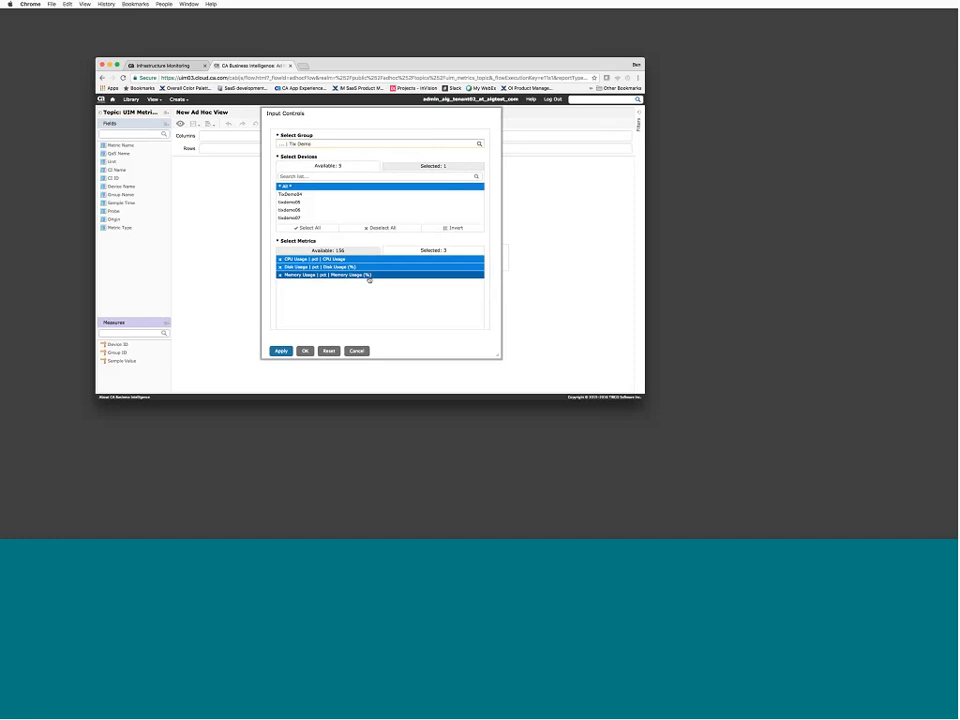
{"action": "scroll", "coordinate": [380, 240], "scroll_direction": "up", "scroll_amount": 2}
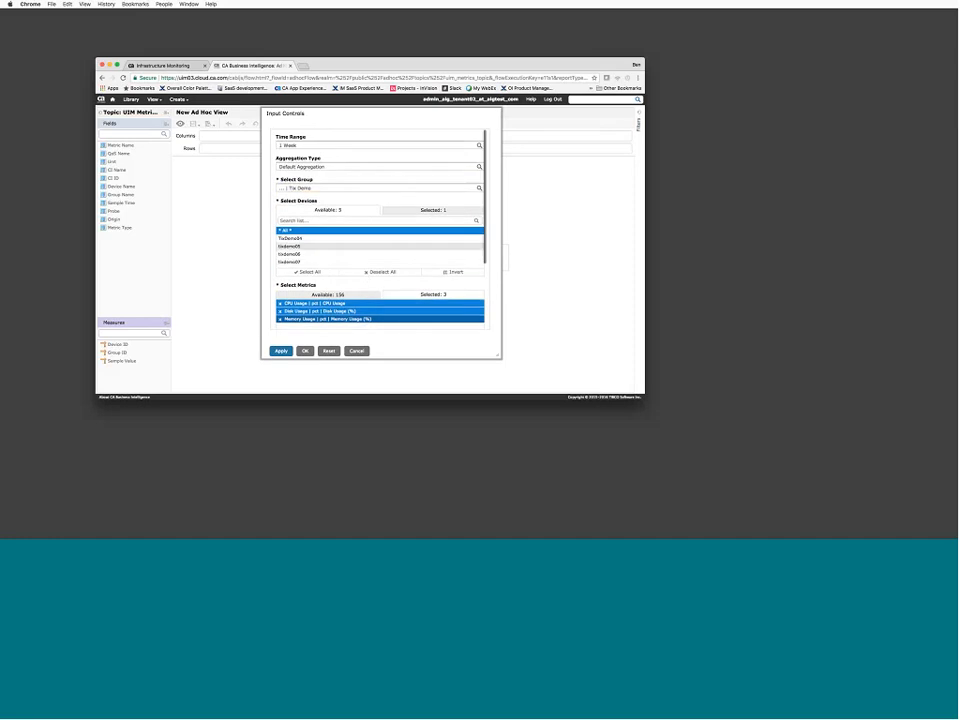
{"action": "left_click", "coordinate": [305, 351]}
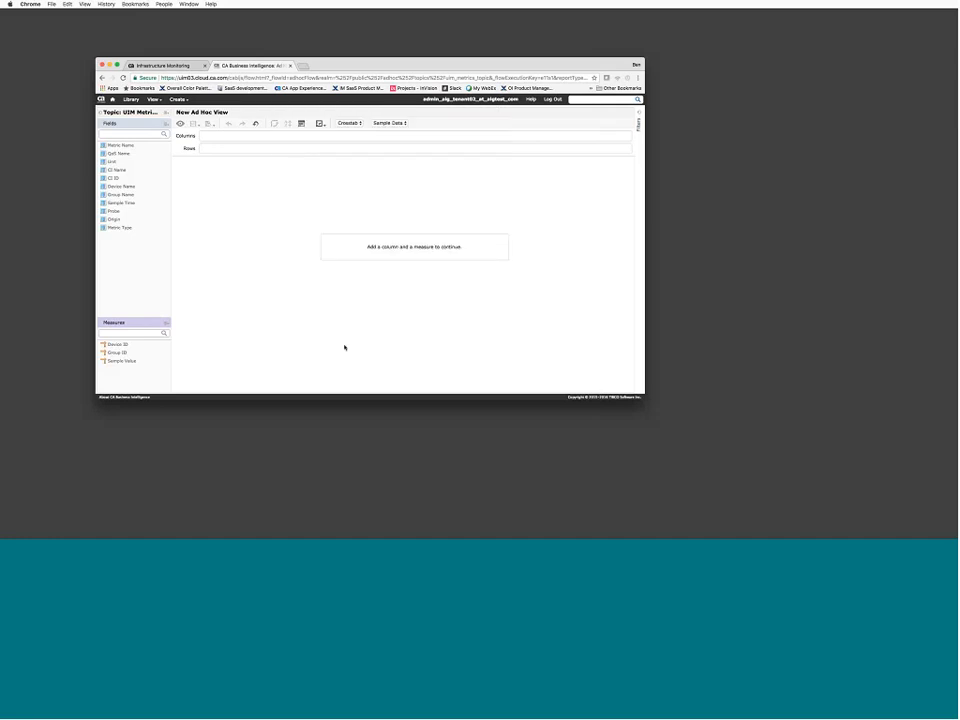
Switch the Ad Hoc View to Table and add Device Name, Sample Time, Metric Name and Sample Value as columns in that order.
{"action": "left_click", "coordinate": [359, 123]}
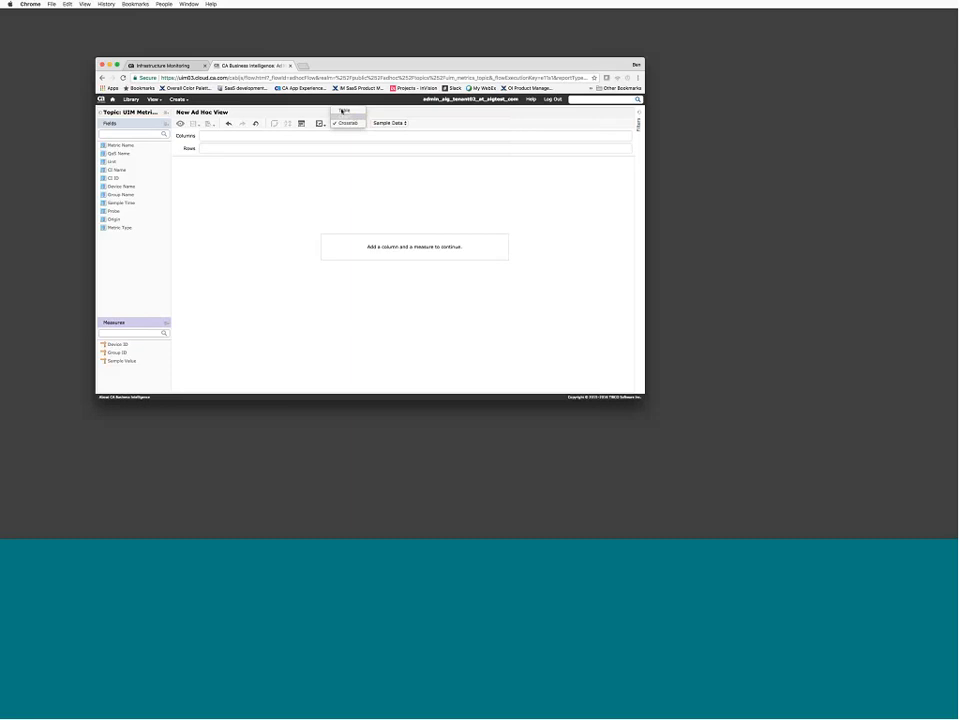
{"action": "left_click", "coordinate": [341, 112]}
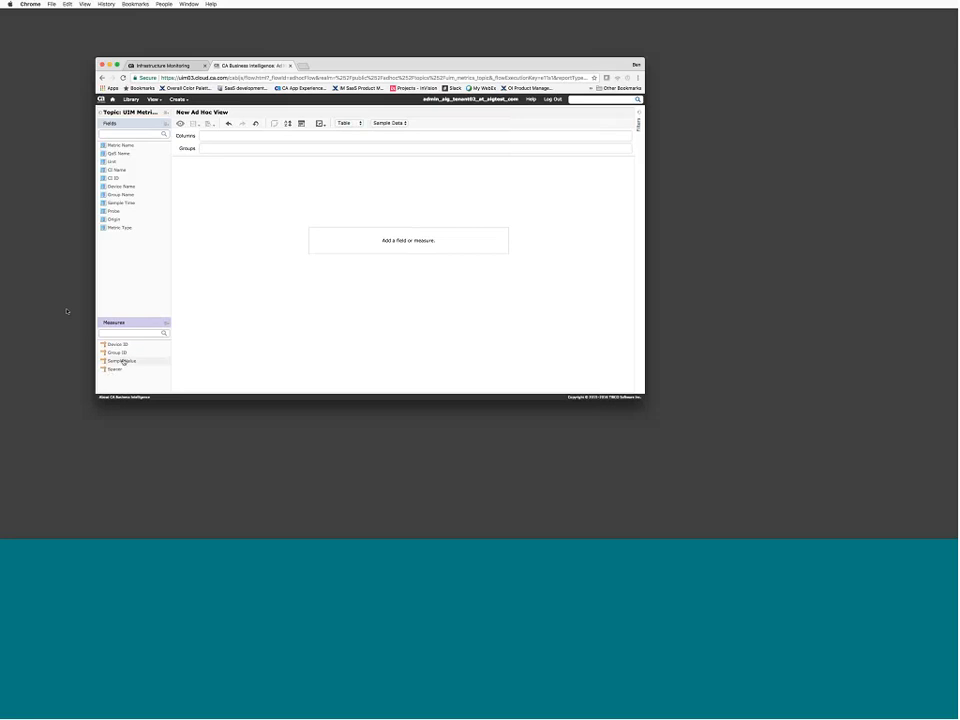
{"action": "left_click_drag", "start_coordinate": [121, 361], "coordinate": [294, 144]}
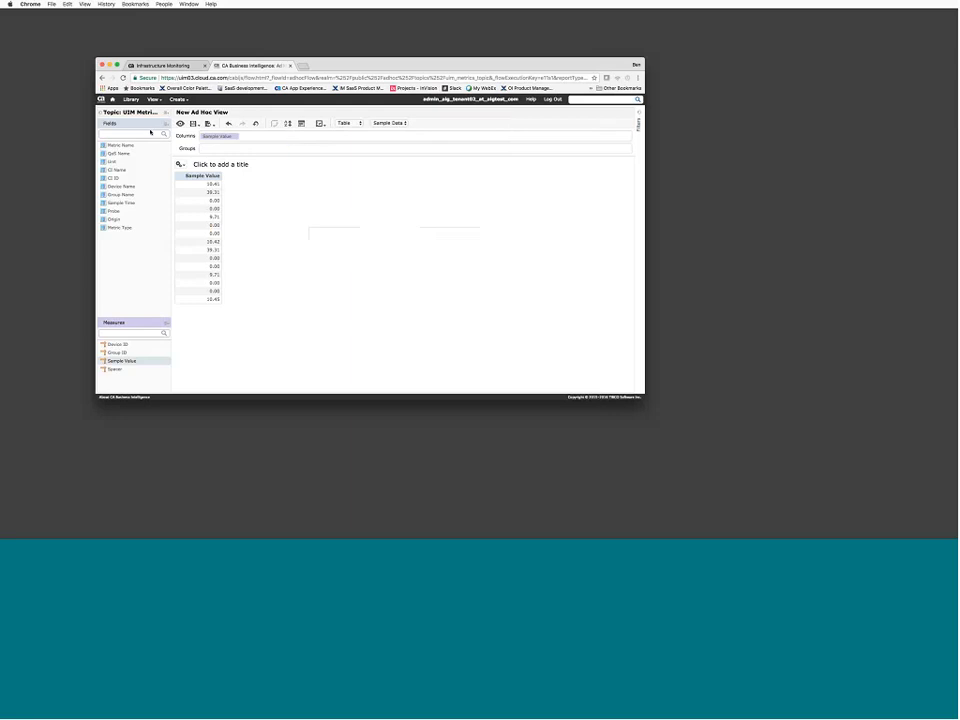
{"action": "left_click_drag", "start_coordinate": [110, 145], "coordinate": [205, 138]}
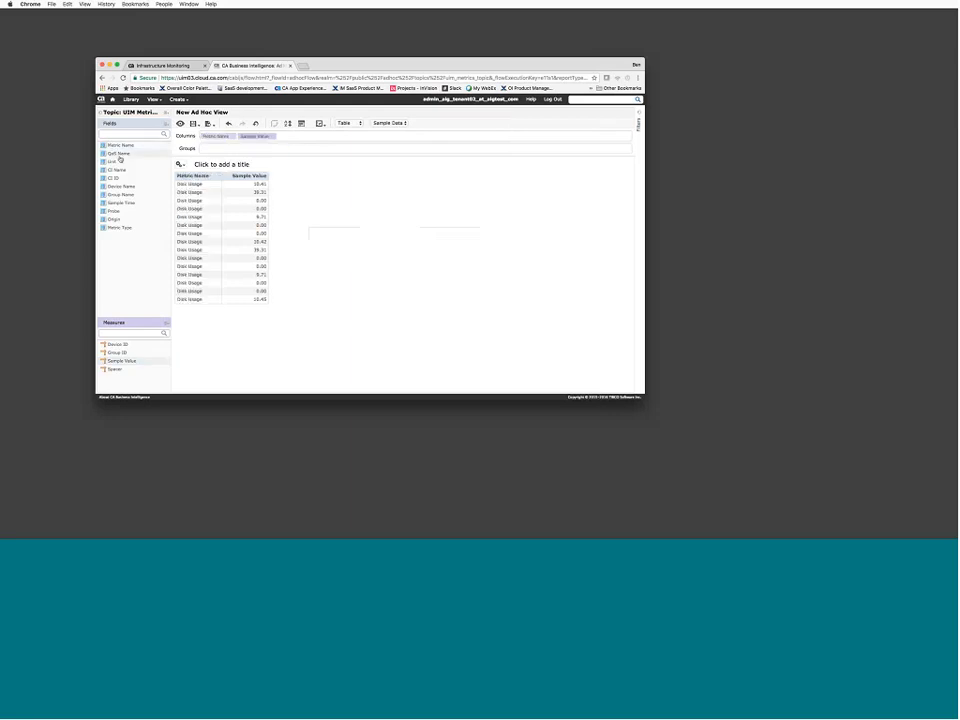
{"action": "left_click_drag", "start_coordinate": [124, 187], "coordinate": [202, 137]}
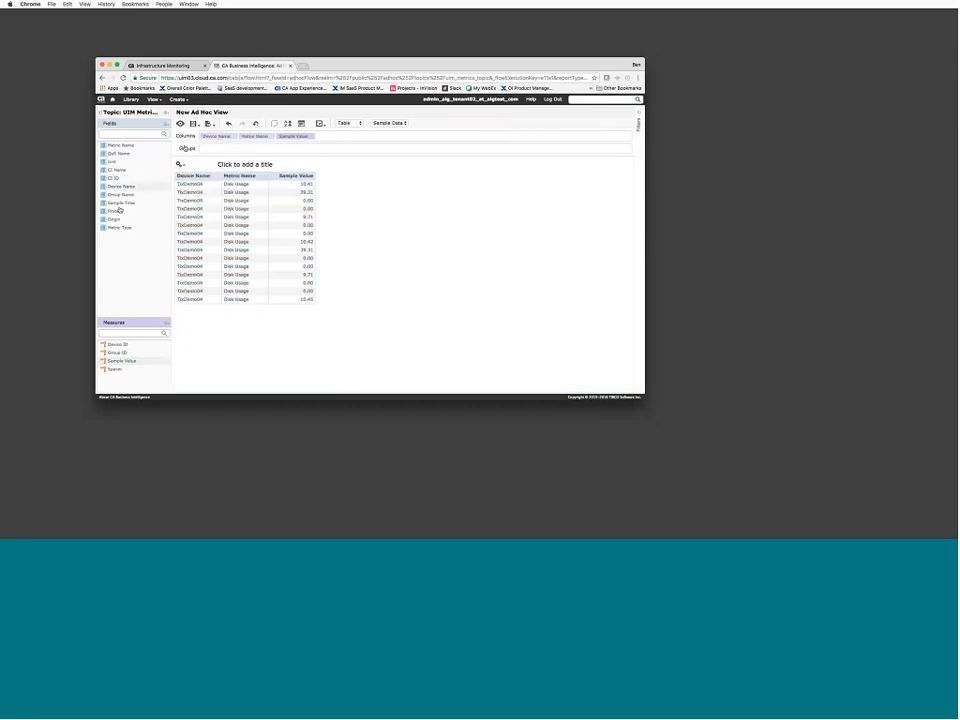
{"action": "left_click_drag", "start_coordinate": [121, 203], "coordinate": [244, 137]}
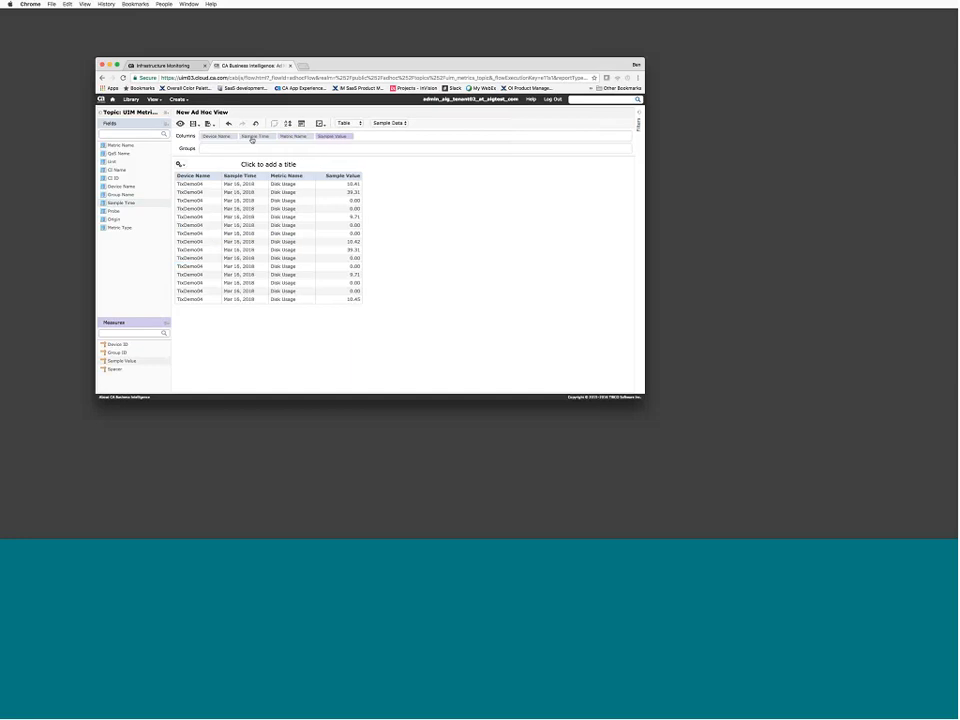
Change the Sample Time column's data format to the combined date and time style, Mar 23, 2018 9:54:12 AM.
{"action": "left_click", "coordinate": [252, 138]}
{"action": "left_click", "coordinate": [244, 175]}
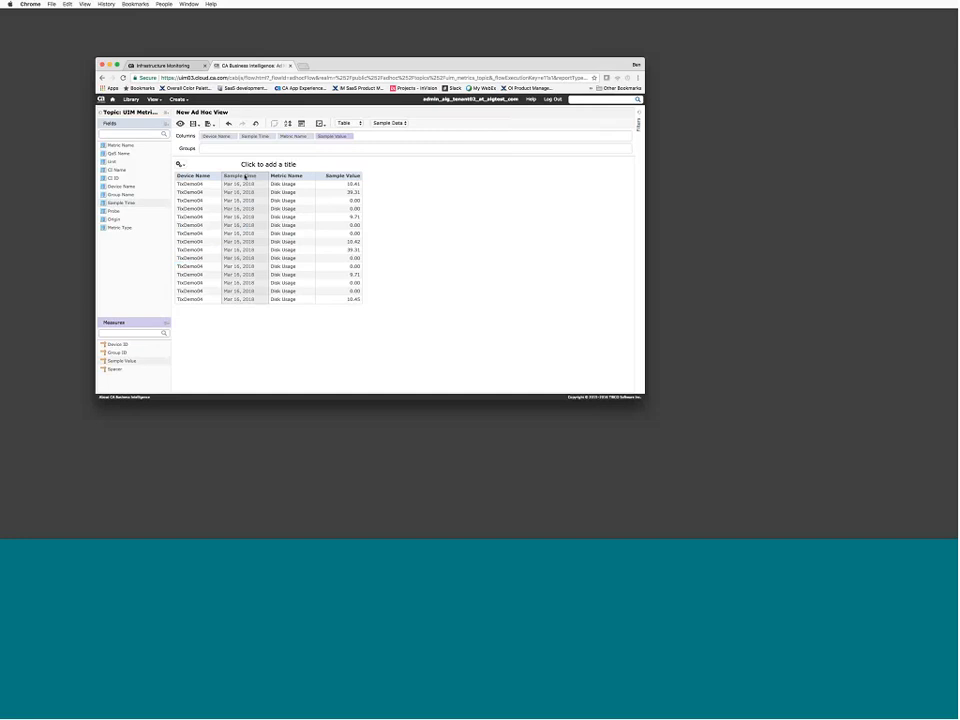
{"action": "right_click", "coordinate": [245, 175]}
{"action": "mouse_move", "coordinate": [270, 199]}
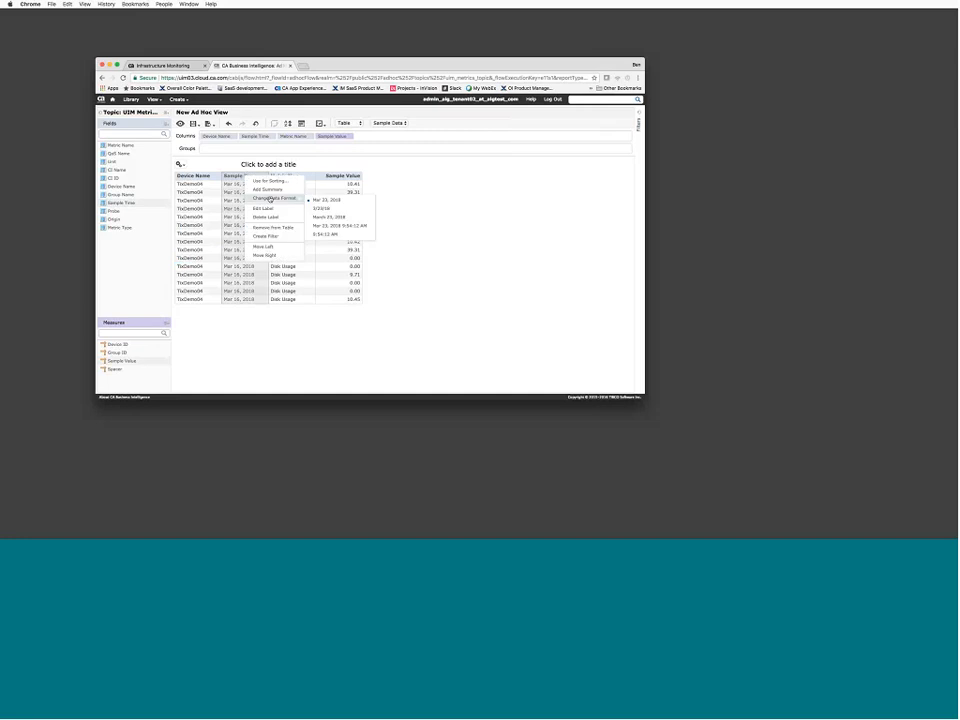
{"action": "left_click", "coordinate": [328, 227]}
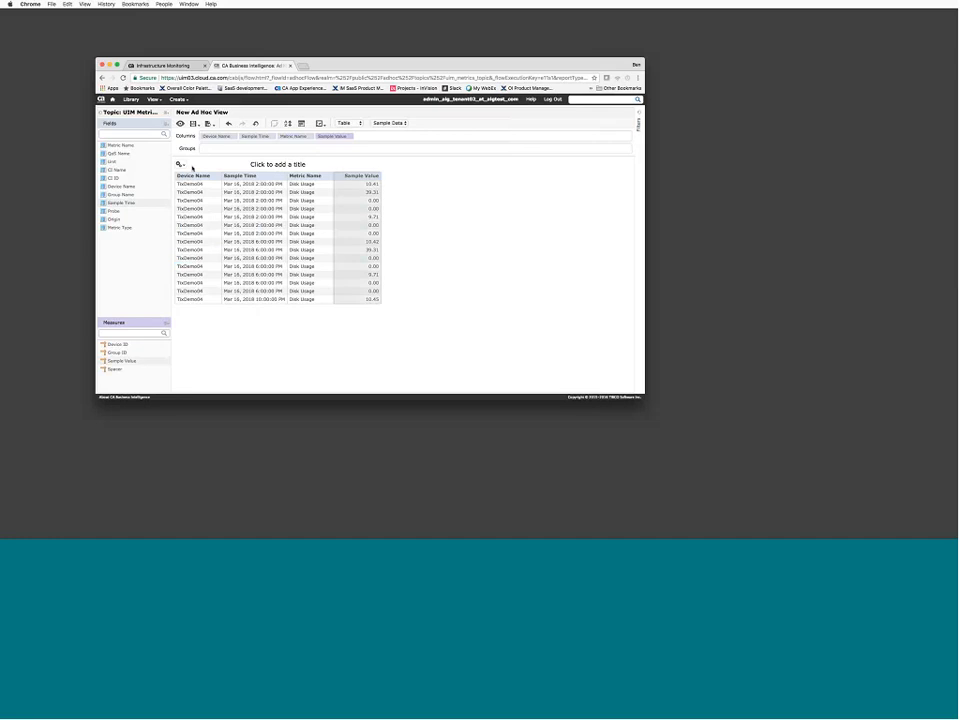
Set the table to show Full Data and look through its rows.
{"action": "left_click", "coordinate": [404, 124]}
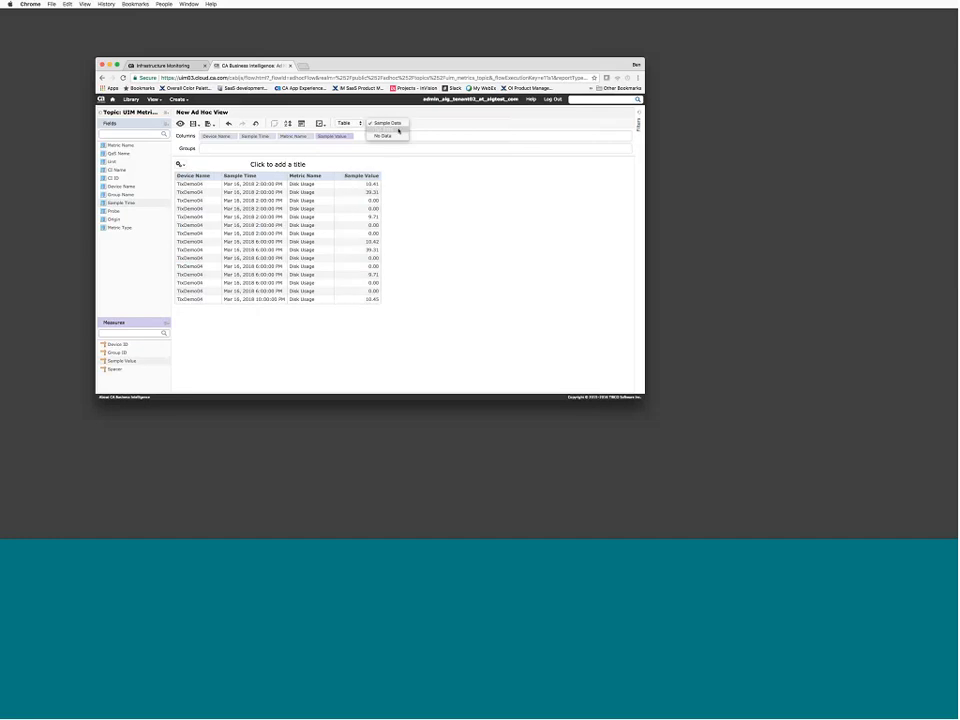
{"action": "left_click", "coordinate": [399, 130]}
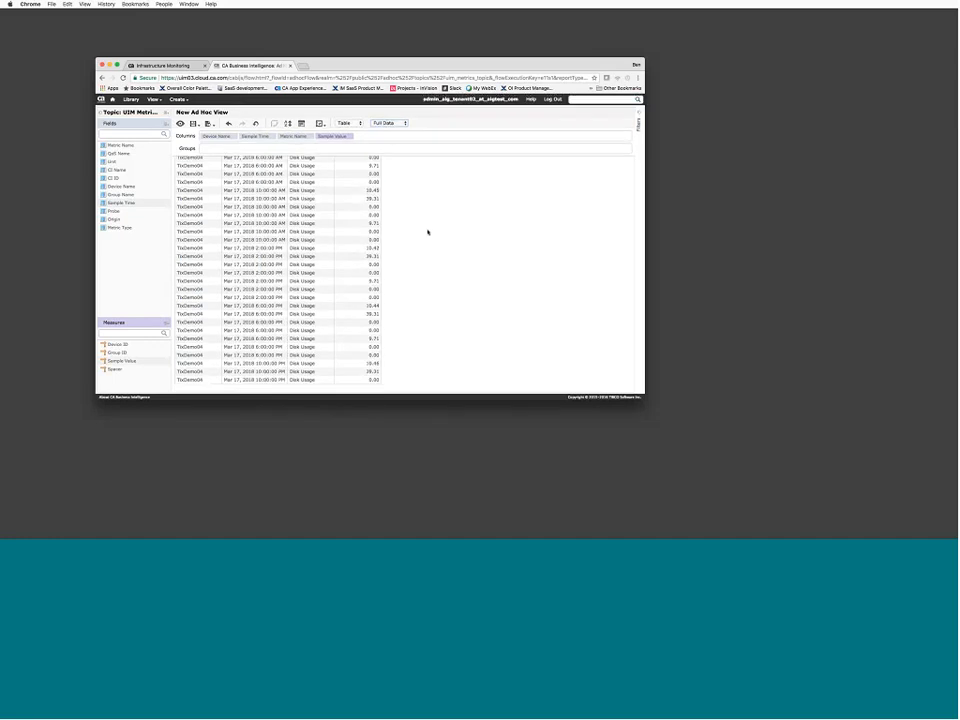
{"action": "scroll", "coordinate": [428, 232], "scroll_direction": "down", "scroll_amount": 5}
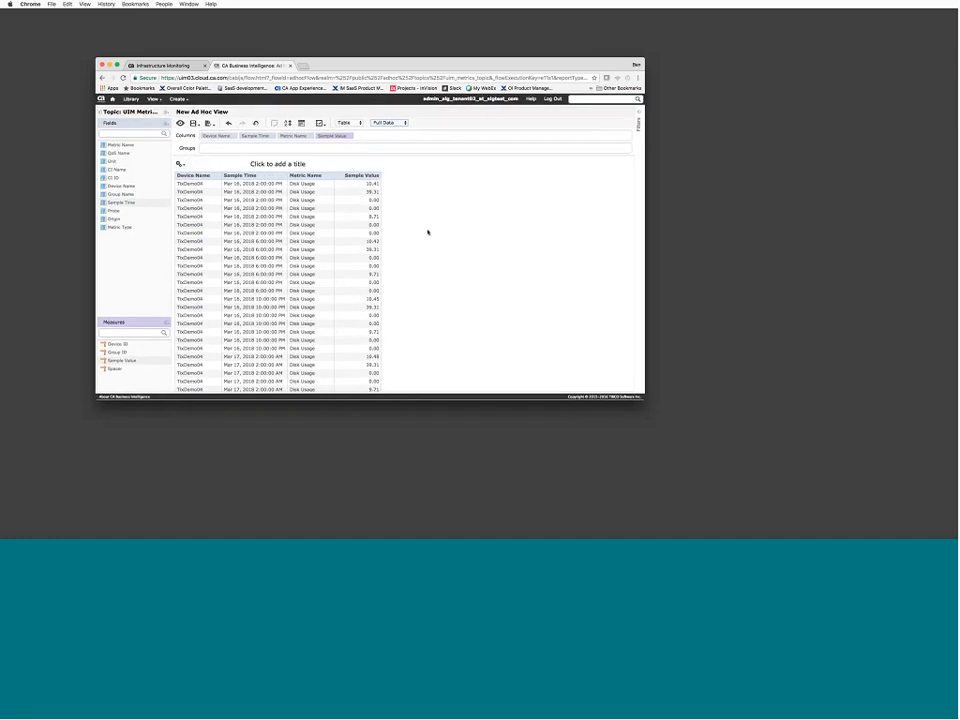
{"action": "scroll", "coordinate": [428, 232], "scroll_direction": "up", "scroll_amount": 6}
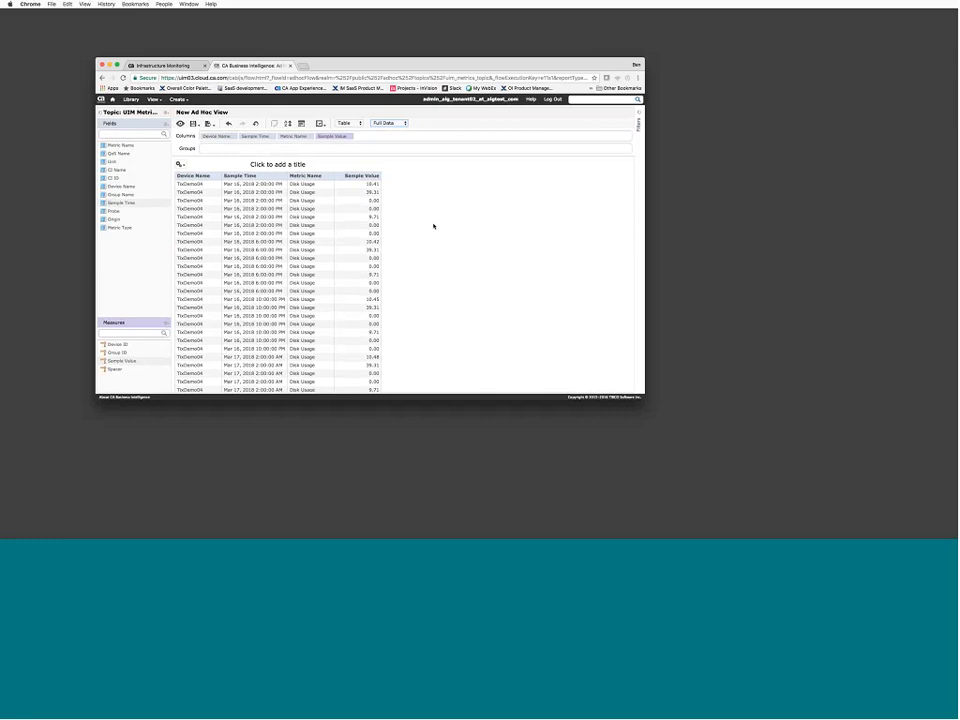
{"action": "scroll", "coordinate": [433, 226], "scroll_direction": "down", "scroll_amount": 1}
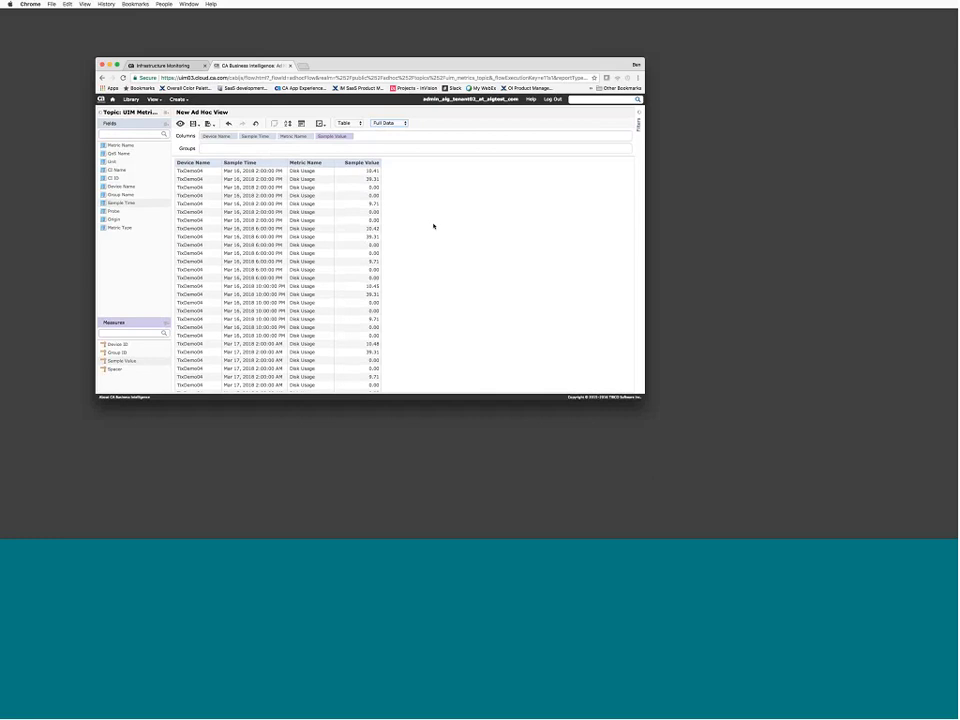
{"action": "scroll", "coordinate": [433, 226], "scroll_direction": "up", "scroll_amount": 1}
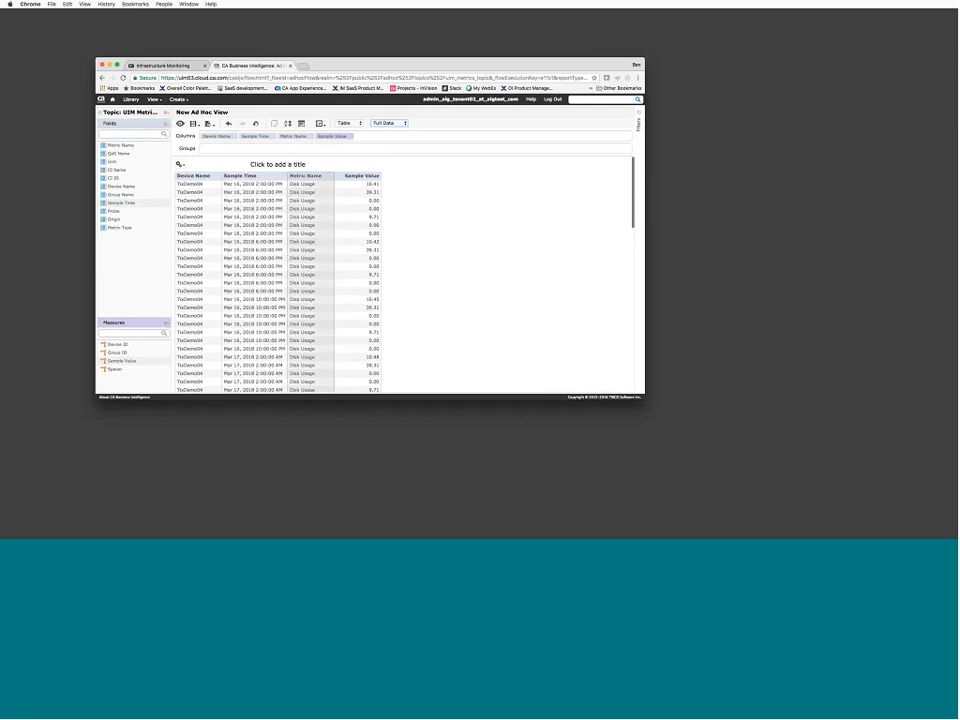
Switch the Ad Hoc View's visualization from Table to Chart.
{"action": "left_click", "coordinate": [351, 122]}
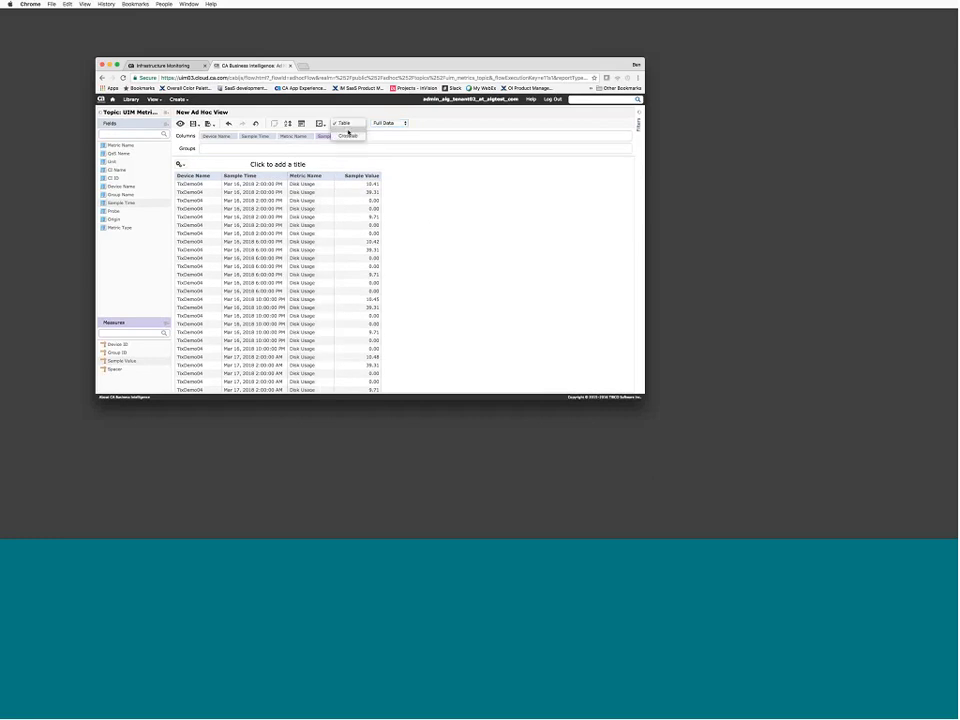
{"action": "left_click", "coordinate": [348, 129]}
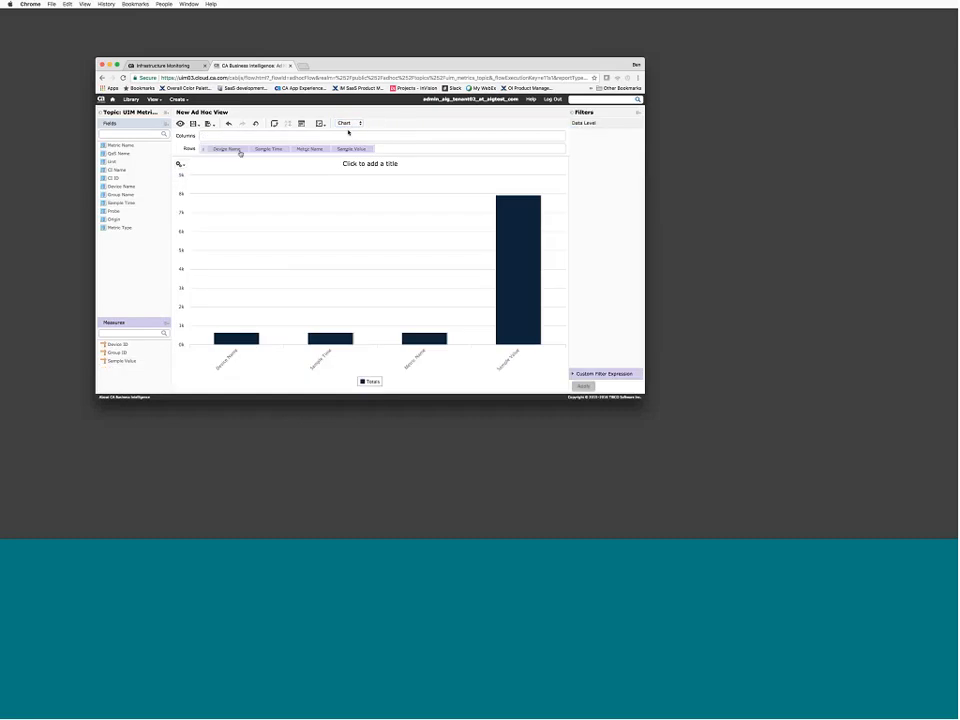
Remove Device Name, Sample Time, Metric Name and Sample Value from the chart's rows.
{"action": "left_click", "coordinate": [233, 149]}
{"action": "left_click", "coordinate": [263, 164]}
{"action": "left_click", "coordinate": [230, 150]}
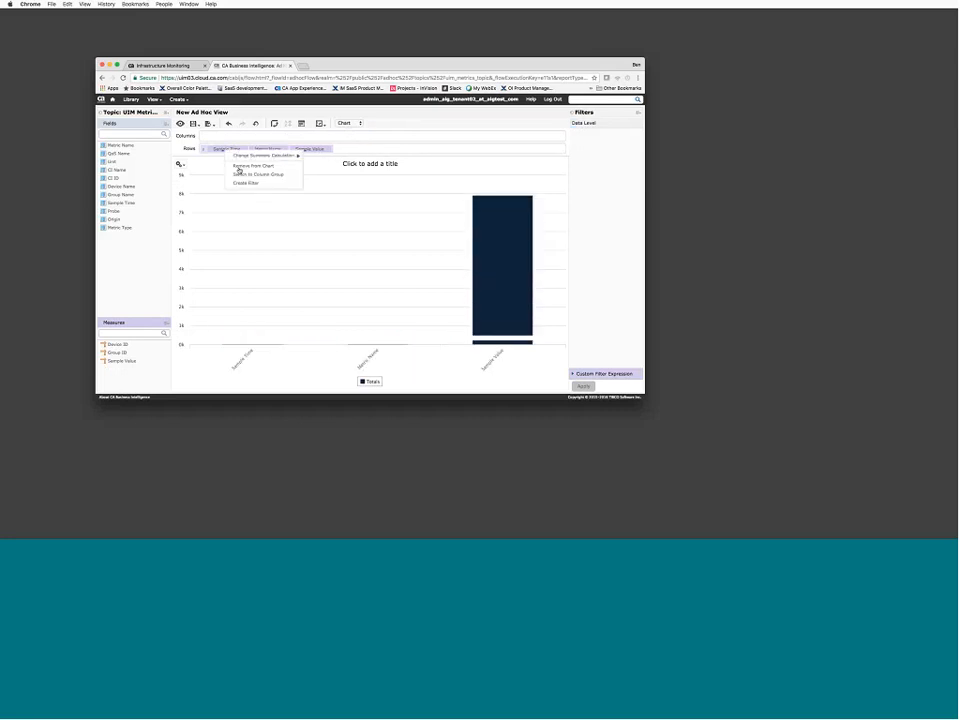
{"action": "left_click", "coordinate": [239, 167]}
{"action": "left_click", "coordinate": [229, 150]}
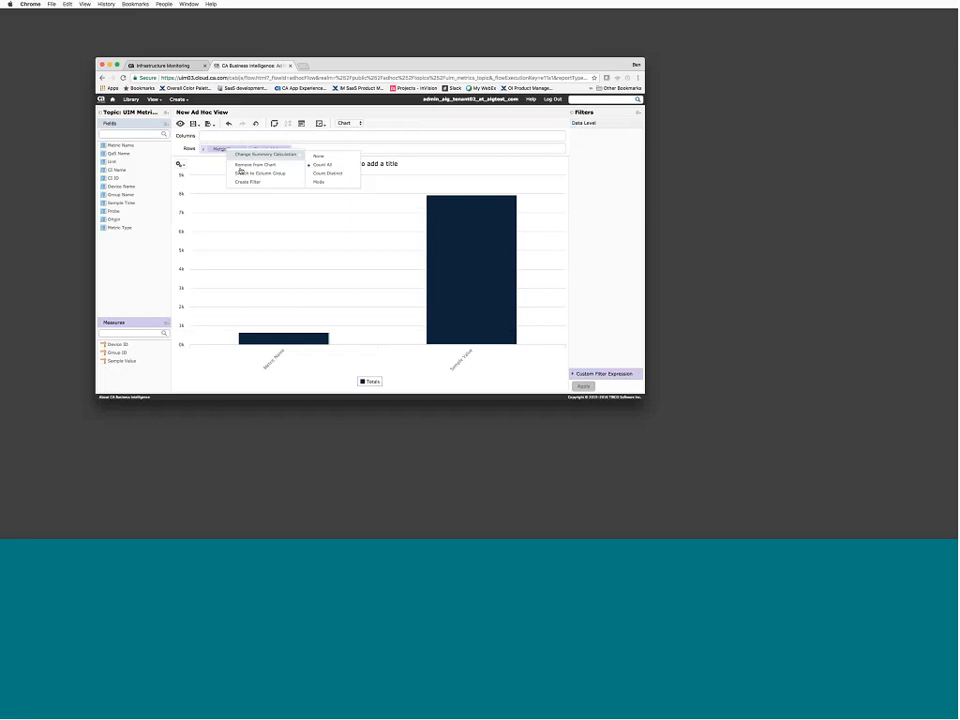
{"action": "left_click", "coordinate": [238, 165]}
{"action": "left_click", "coordinate": [224, 149]}
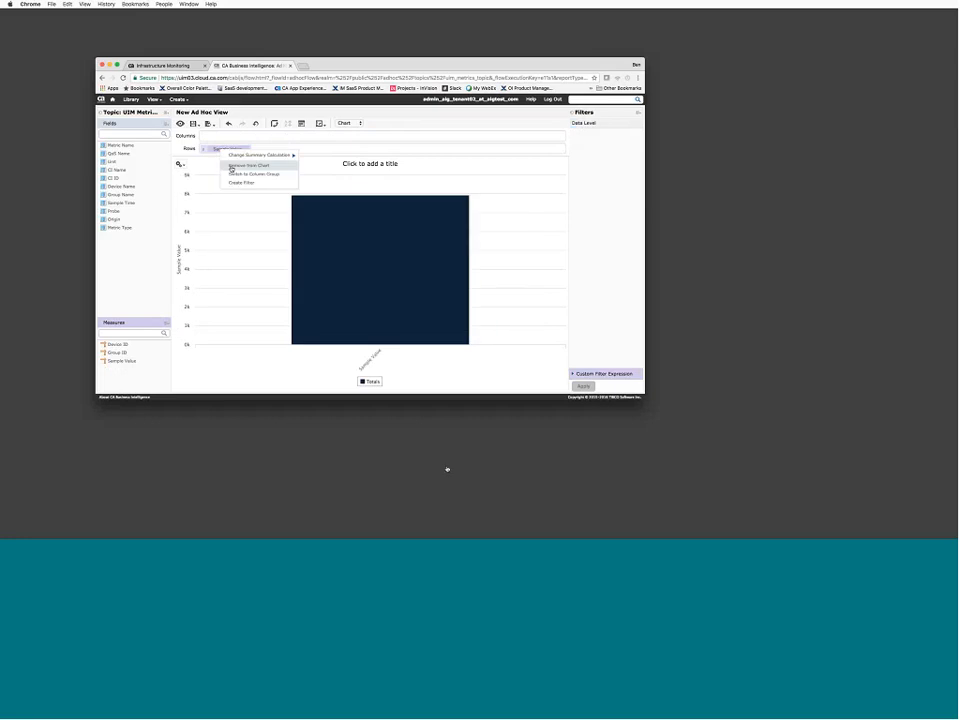
{"action": "left_click", "coordinate": [231, 168]}
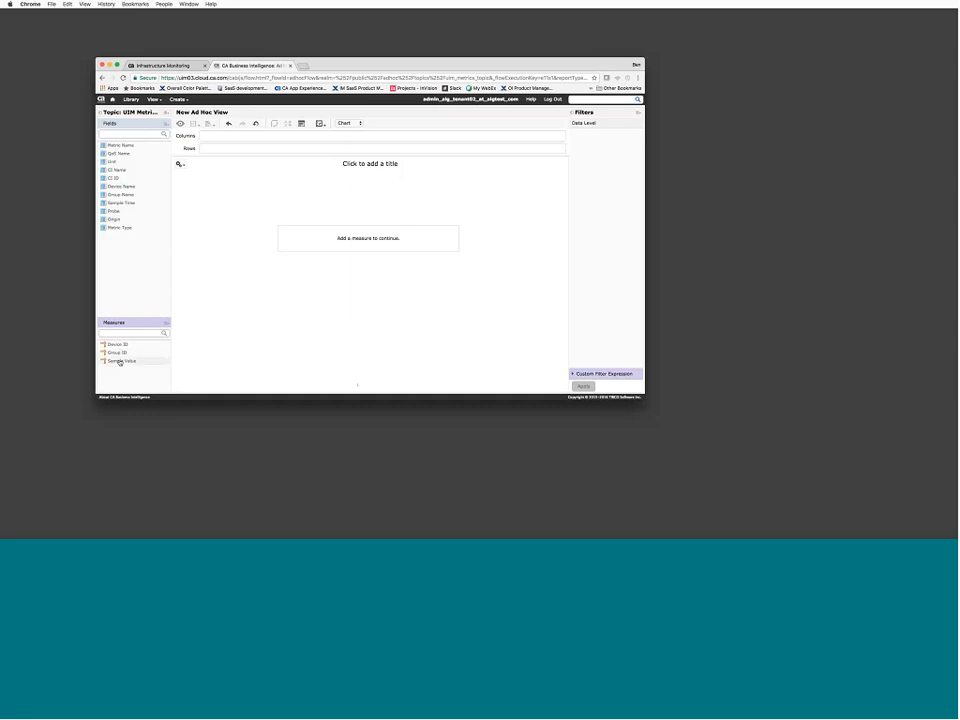
Add the Sample Value measure to the chart's columns and change its summary calculation to Average.
{"action": "left_click_drag", "start_coordinate": [119, 362], "coordinate": [322, 243]}
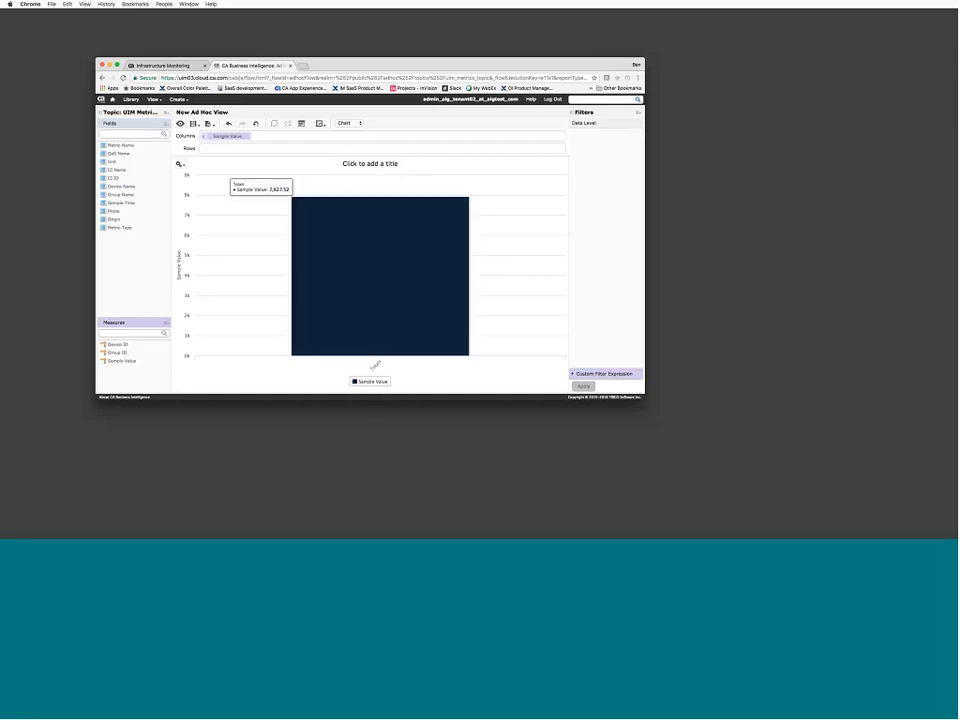
{"action": "left_click", "coordinate": [228, 135]}
{"action": "mouse_move", "coordinate": [252, 140]}
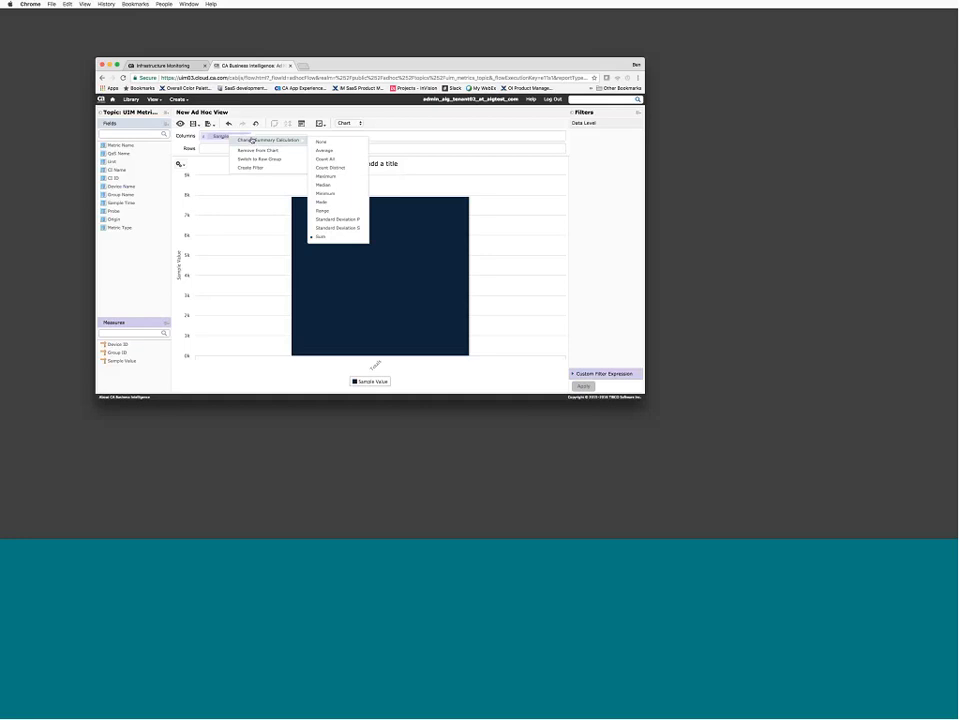
{"action": "left_click", "coordinate": [325, 150]}
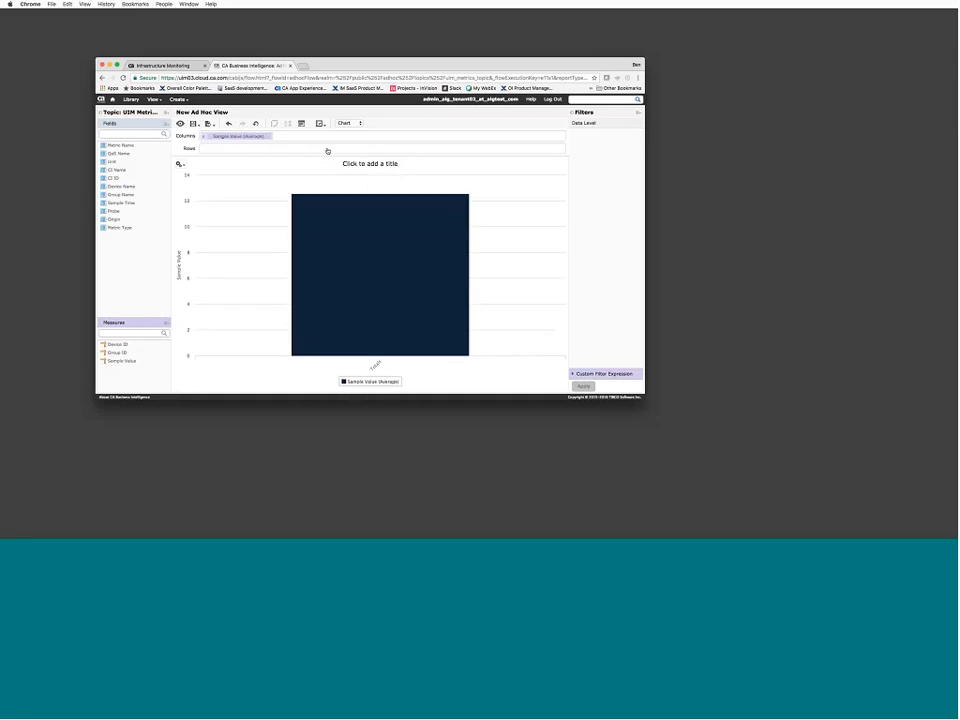
{"action": "mouse_move", "coordinate": [341, 271]}
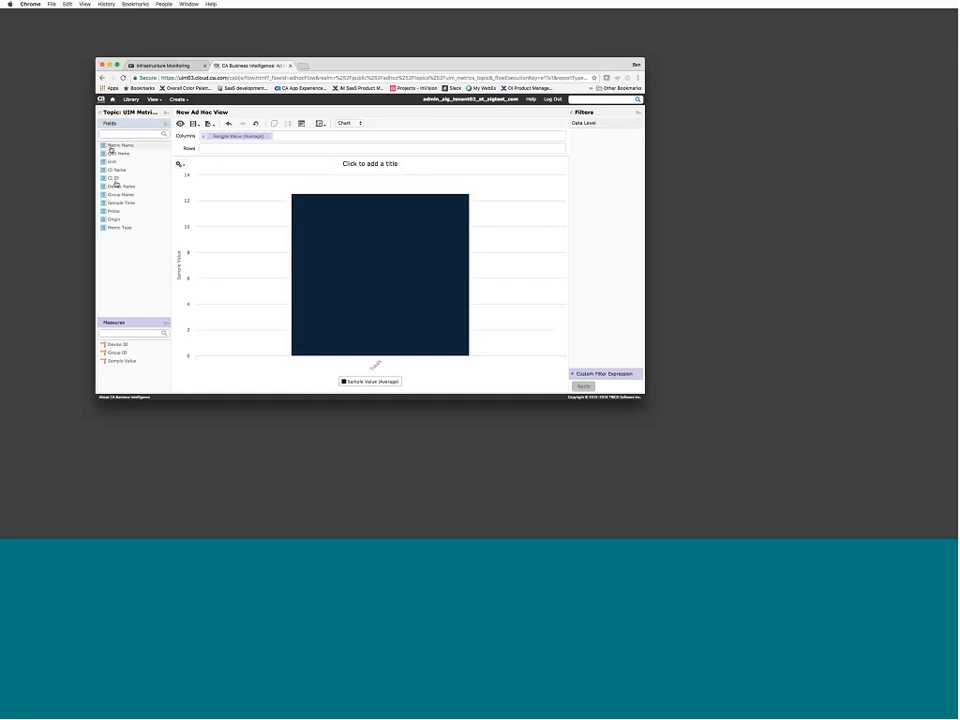
Add Device Name and Metric Name to the columns ahead of Sample Value, with the column data level set to Device Name.
{"action": "left_click_drag", "start_coordinate": [121, 187], "coordinate": [204, 139]}
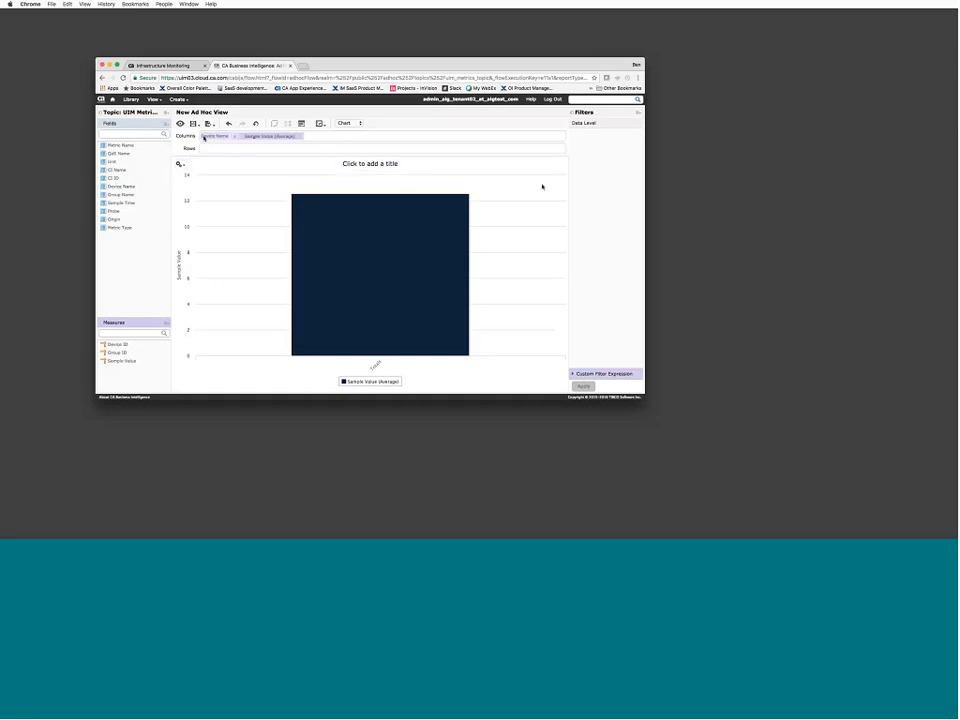
{"action": "left_click", "coordinate": [637, 142]}
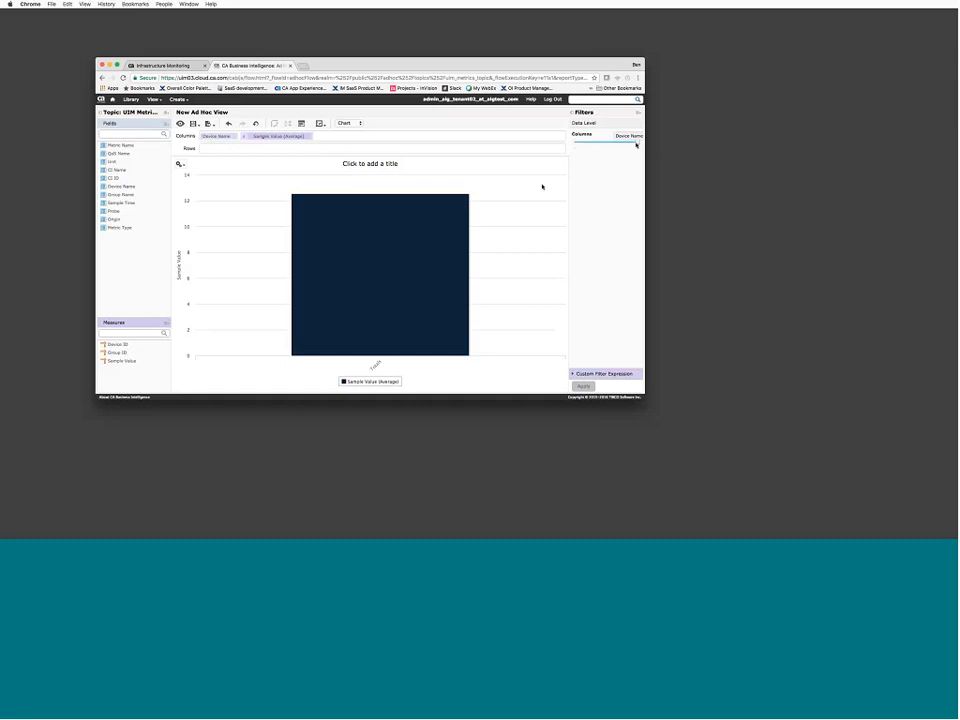
{"action": "mouse_move", "coordinate": [313, 338]}
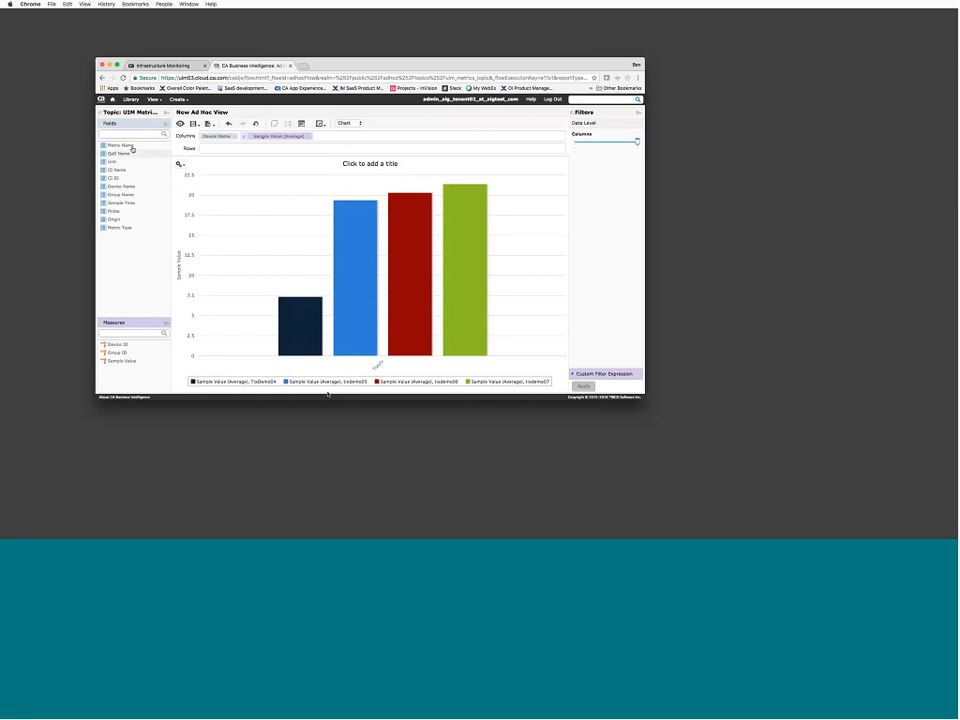
{"action": "left_click_drag", "start_coordinate": [131, 146], "coordinate": [240, 137]}
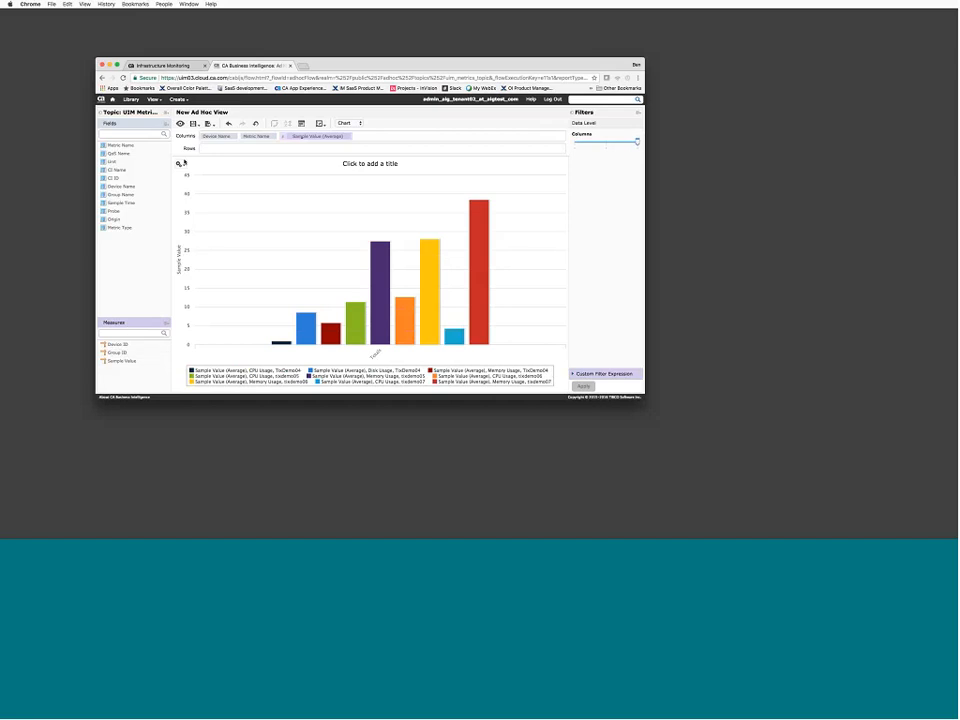
Change the chart type to Time Series Spline and add Sample Time to the rows.
{"action": "left_click", "coordinate": [179, 163]}
{"action": "left_click", "coordinate": [205, 175]}
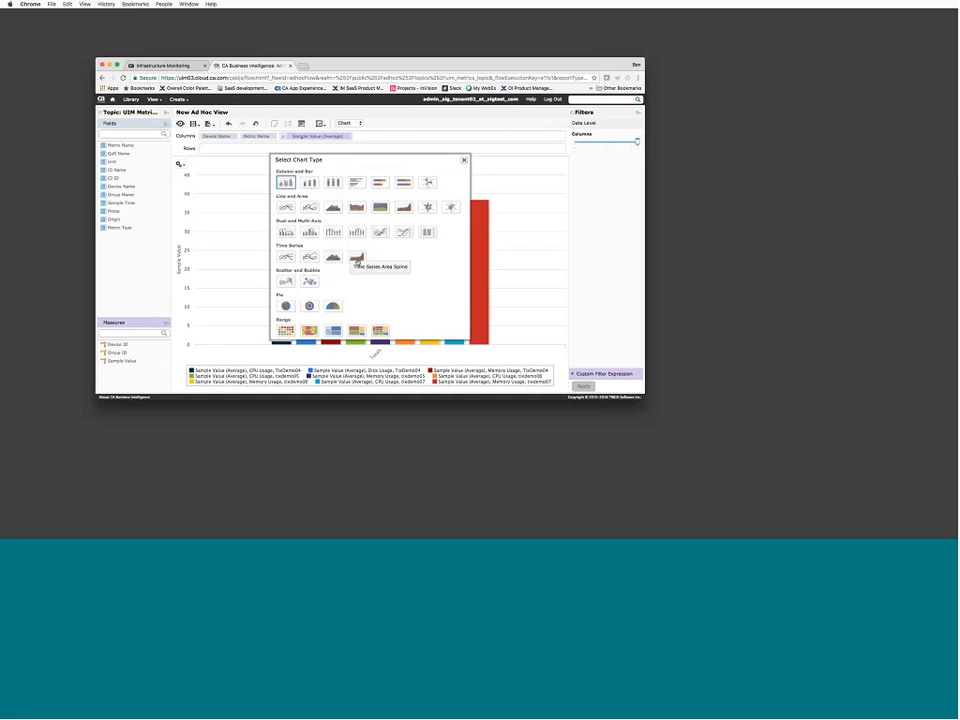
{"action": "left_click", "coordinate": [310, 257]}
{"action": "left_click", "coordinate": [464, 160]}
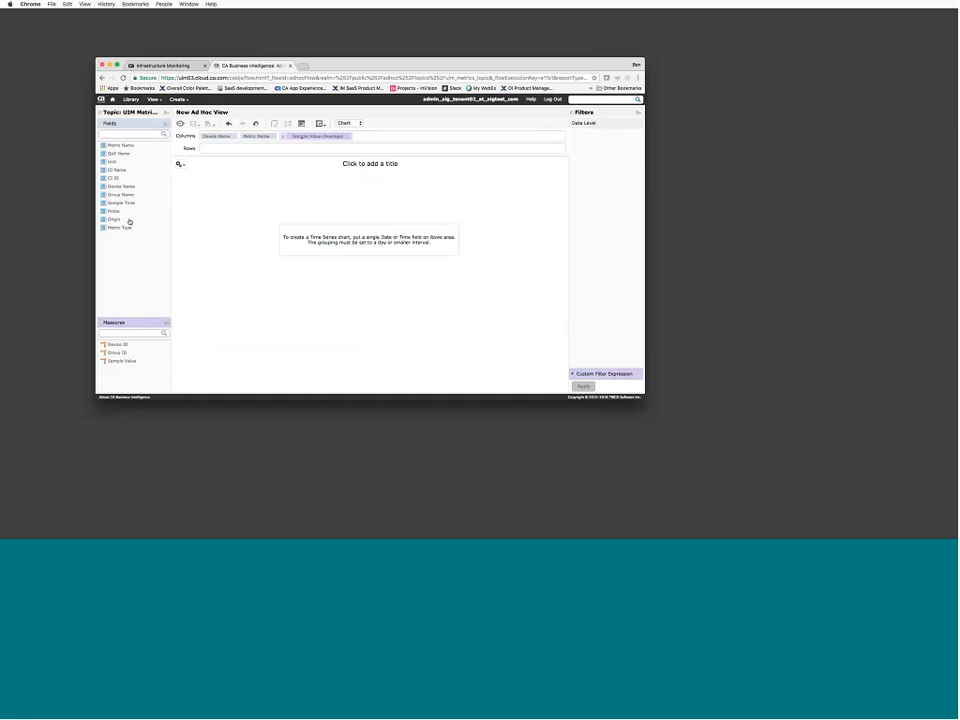
{"action": "left_click_drag", "start_coordinate": [124, 204], "coordinate": [237, 148]}
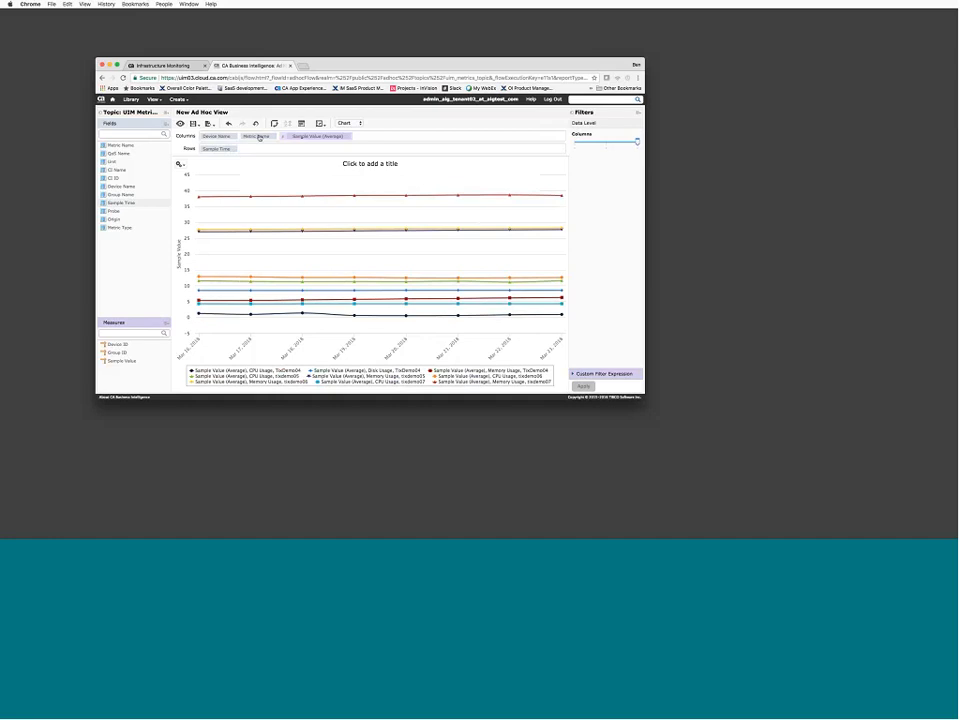
Create a filter on Metric Name that equals CPU Usage.
{"action": "left_click", "coordinate": [258, 136]}
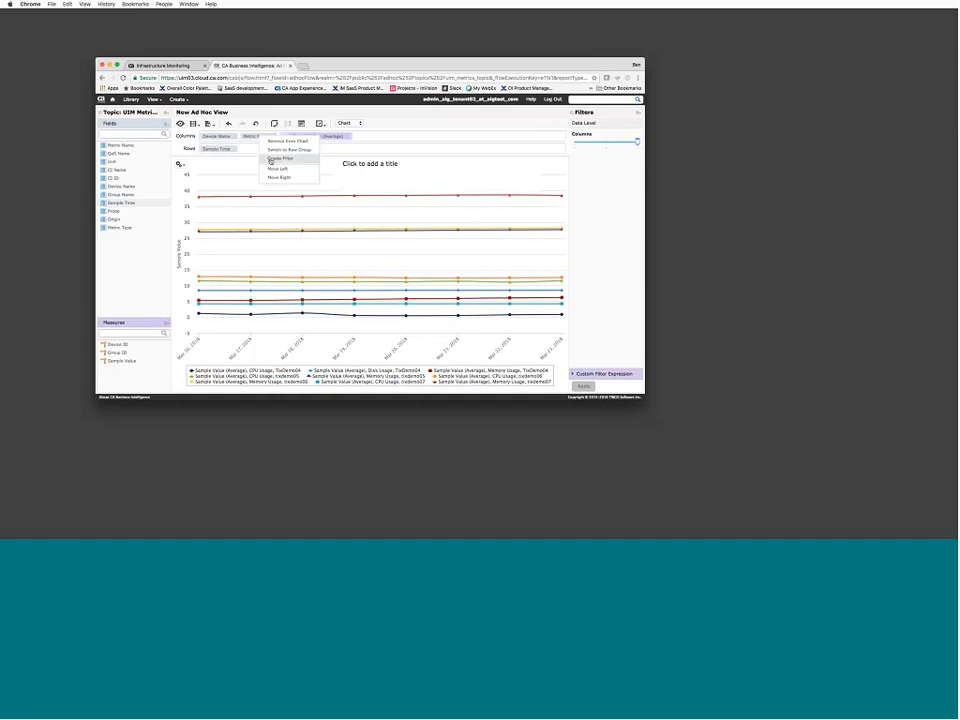
{"action": "left_click", "coordinate": [268, 158]}
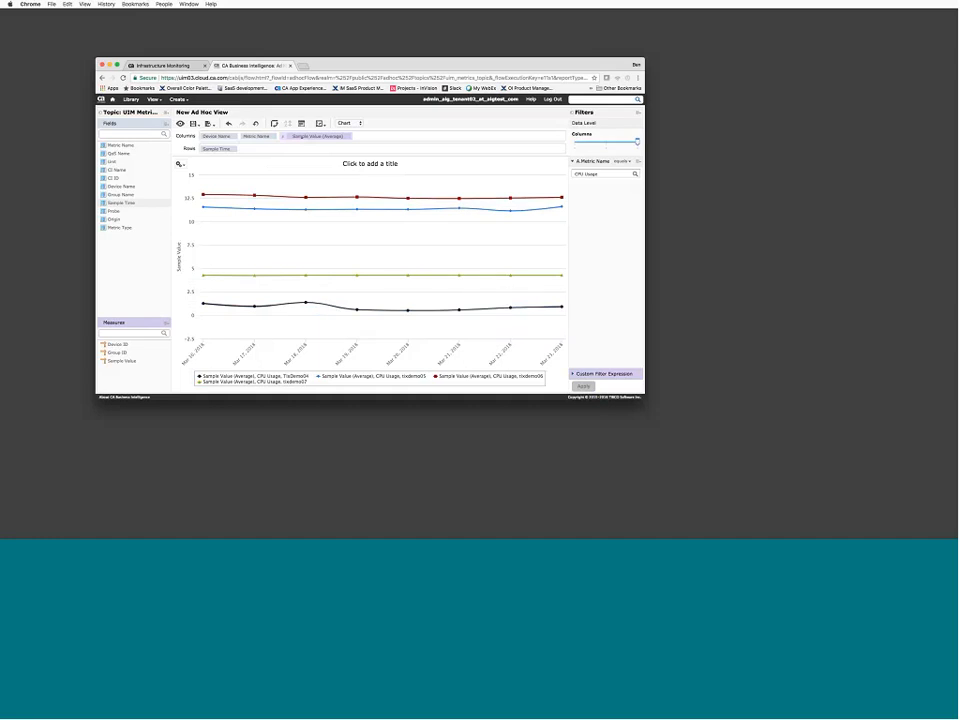
{"action": "mouse_move", "coordinate": [306, 197]}
Change the chart type to Heat Map, remove Metric Name from the columns and set the column data level to Device Name.
{"action": "left_click", "coordinate": [180, 164]}
{"action": "left_click", "coordinate": [190, 175]}
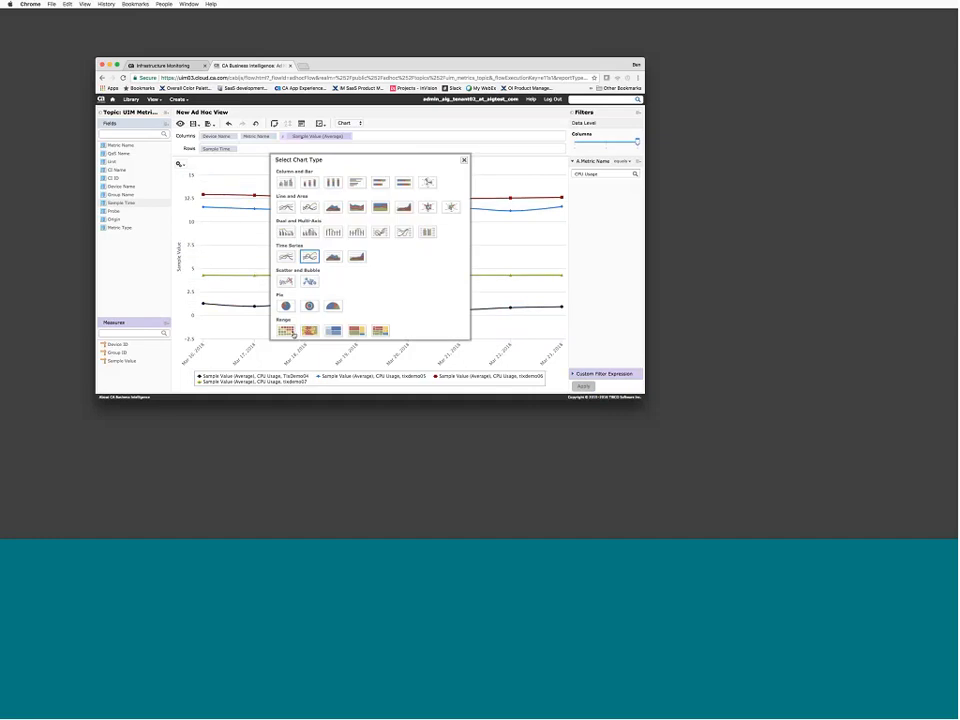
{"action": "left_click", "coordinate": [288, 331]}
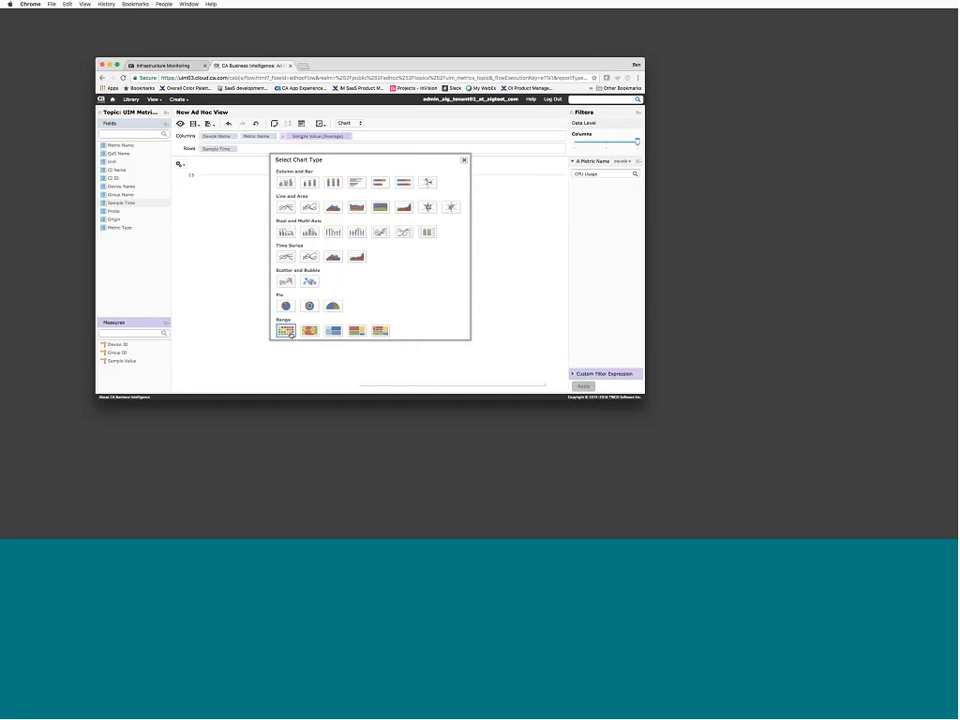
{"action": "left_click", "coordinate": [463, 161]}
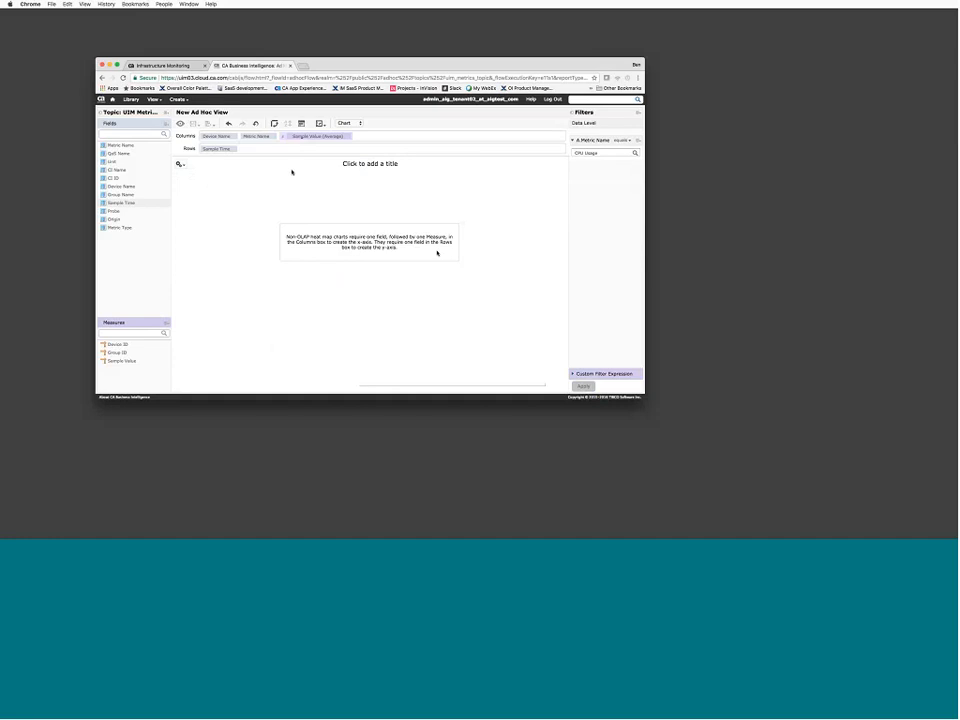
{"action": "left_click", "coordinate": [262, 136]}
{"action": "left_click_drag", "start_coordinate": [262, 136], "coordinate": [279, 146]}
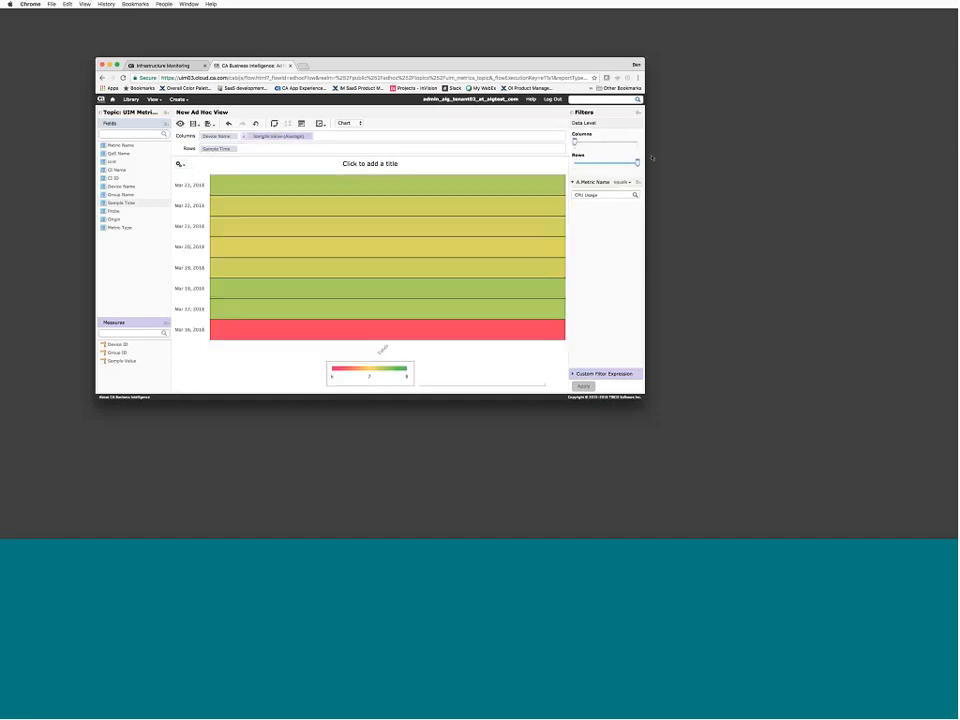
{"action": "left_click", "coordinate": [636, 143]}
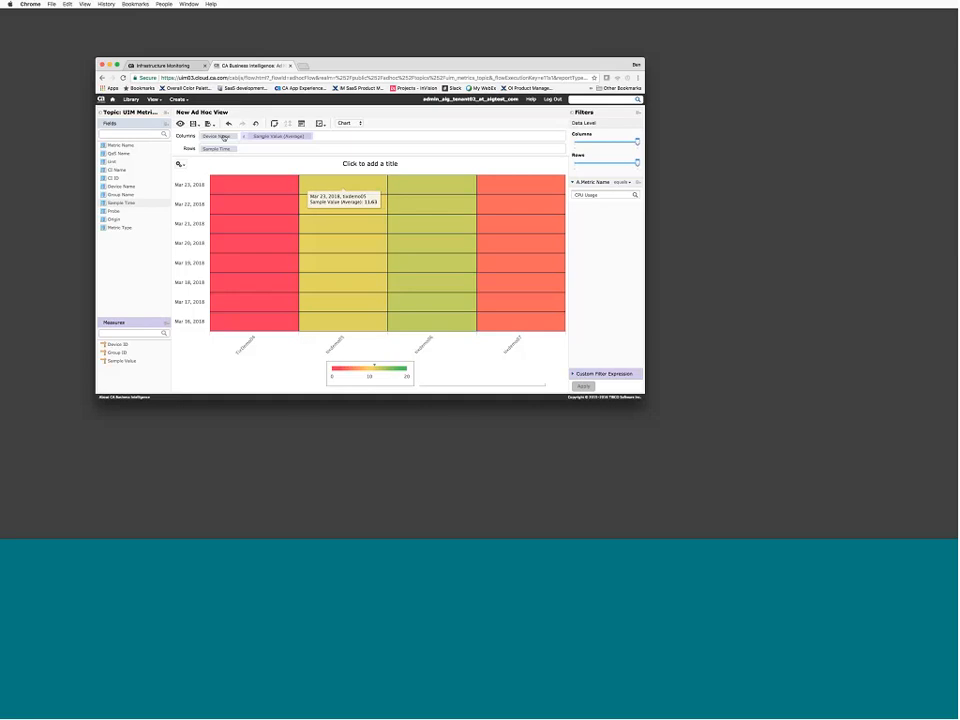
Change the grouping of Sample Time in the rows to Hour By Day.
{"action": "left_click", "coordinate": [219, 148]}
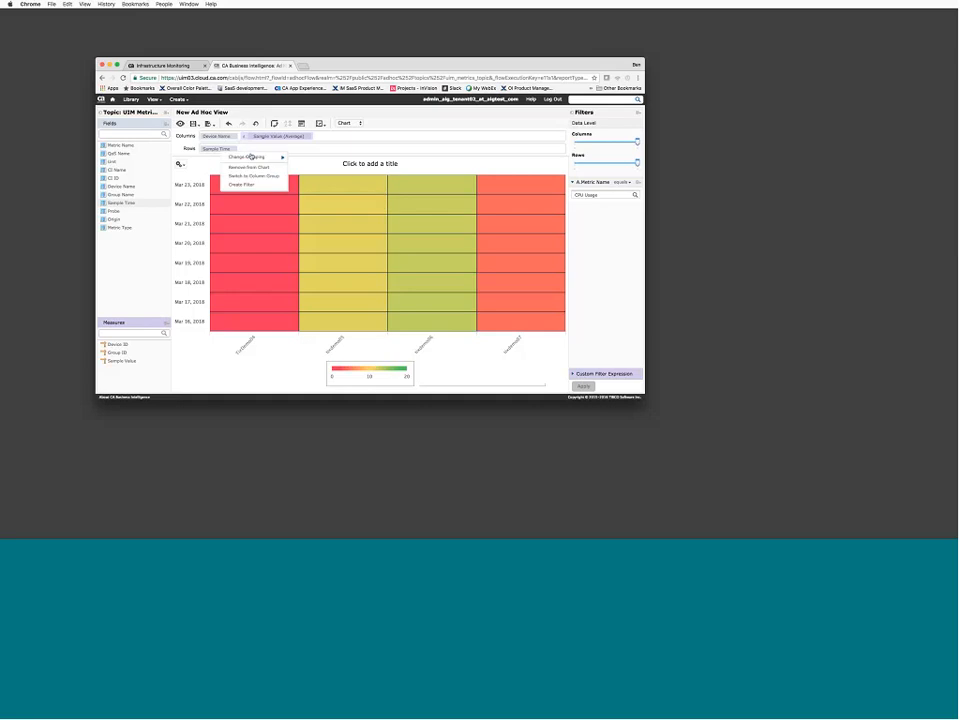
{"action": "mouse_move", "coordinate": [252, 157]}
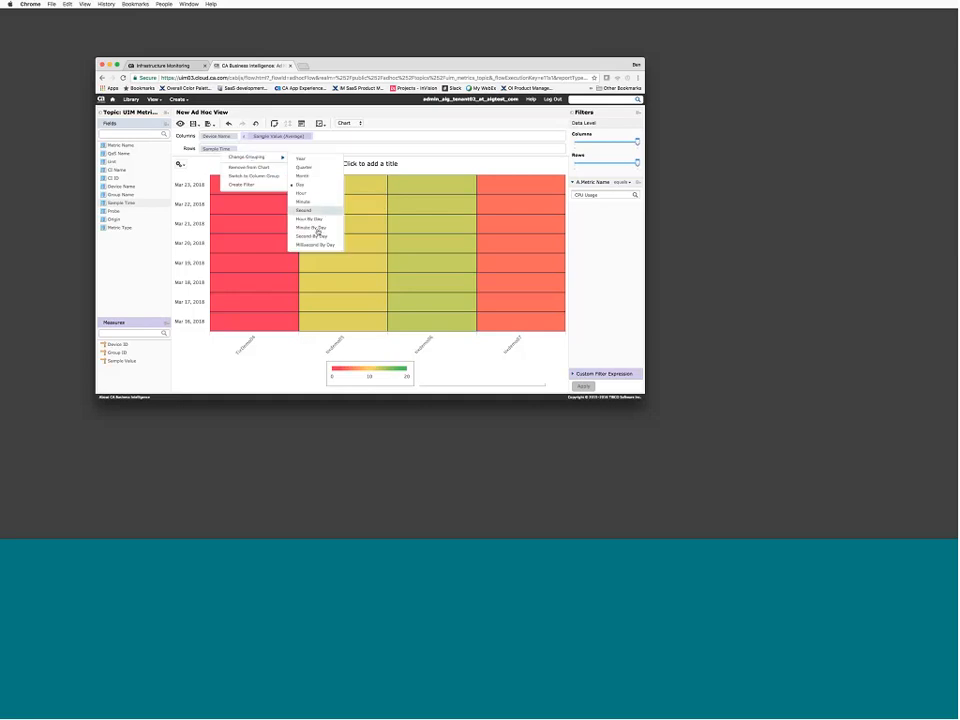
{"action": "left_click", "coordinate": [318, 221]}
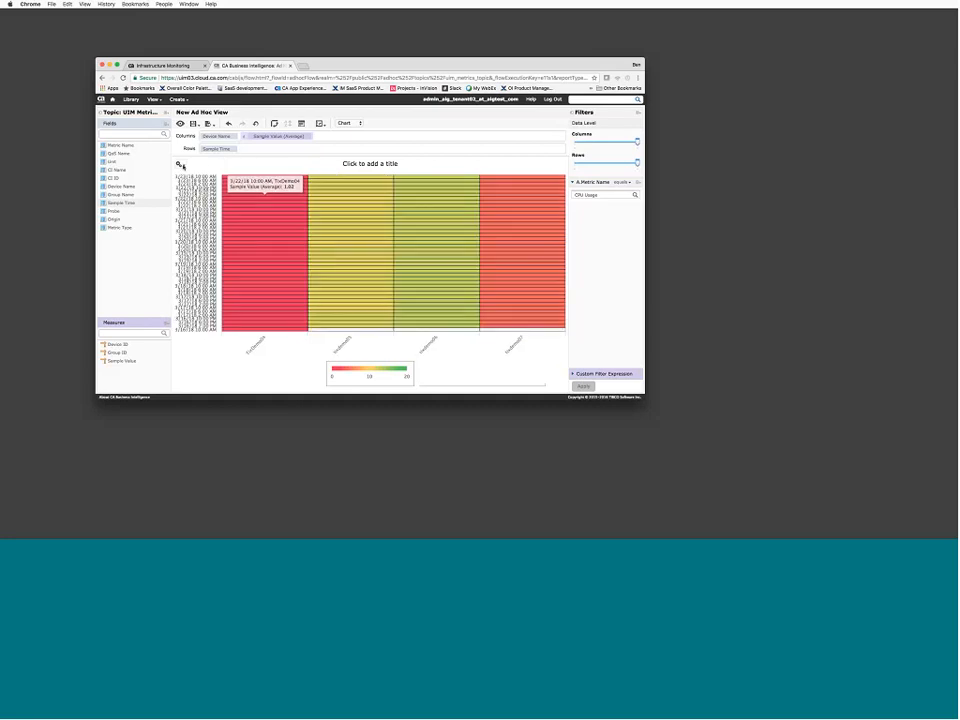
Change the chart type to Time Series Heat Map and remove Device Name from the columns.
{"action": "left_click", "coordinate": [180, 163]}
{"action": "left_click", "coordinate": [312, 332]}
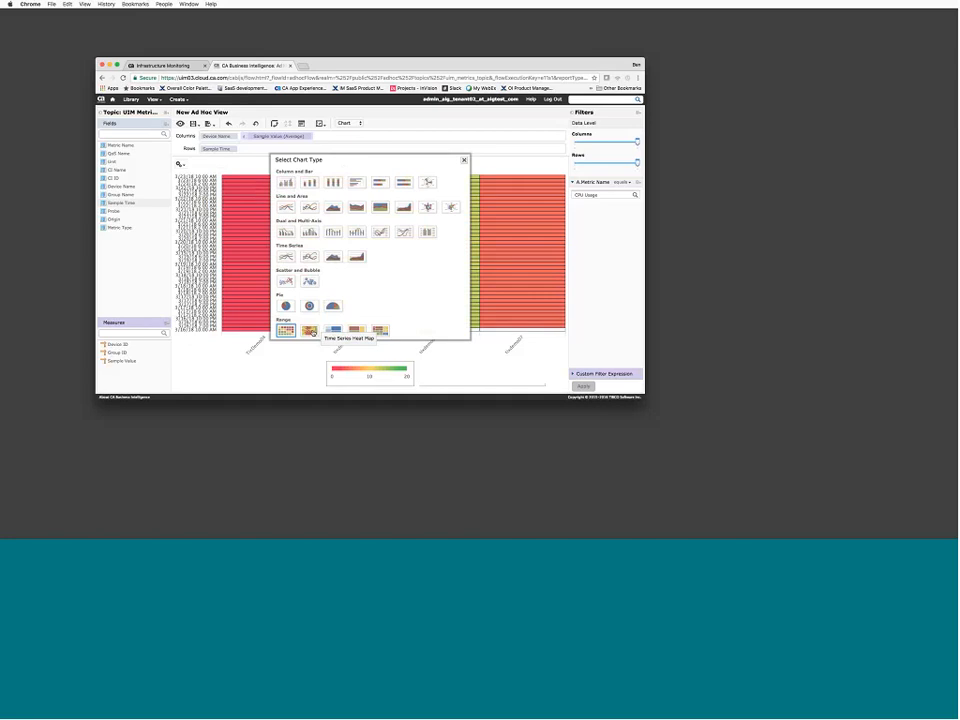
{"action": "left_click", "coordinate": [464, 161]}
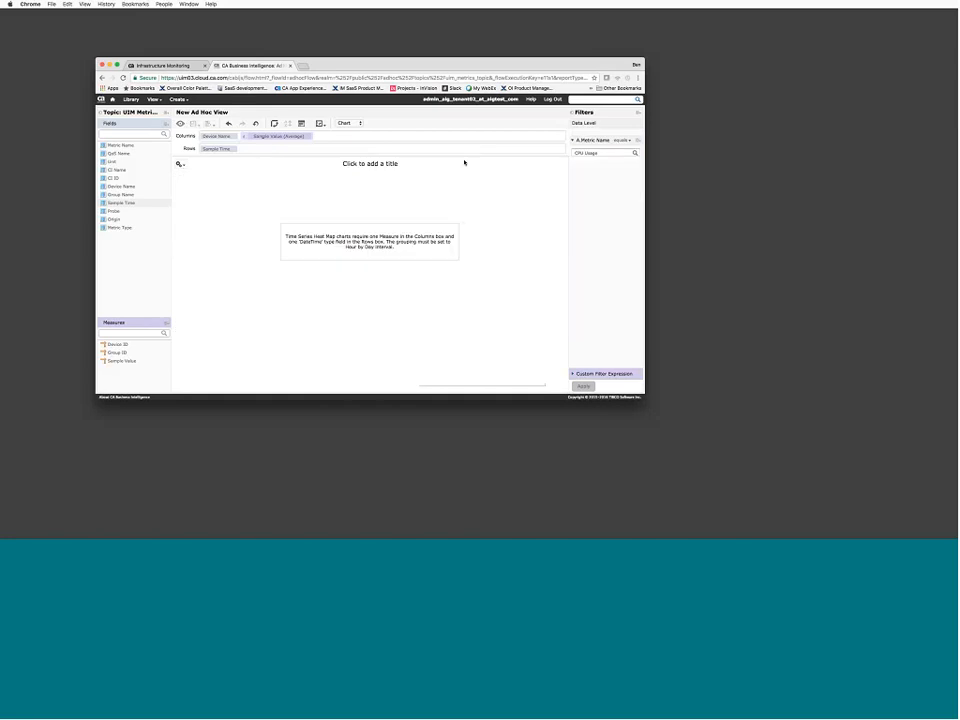
{"action": "left_click", "coordinate": [220, 136]}
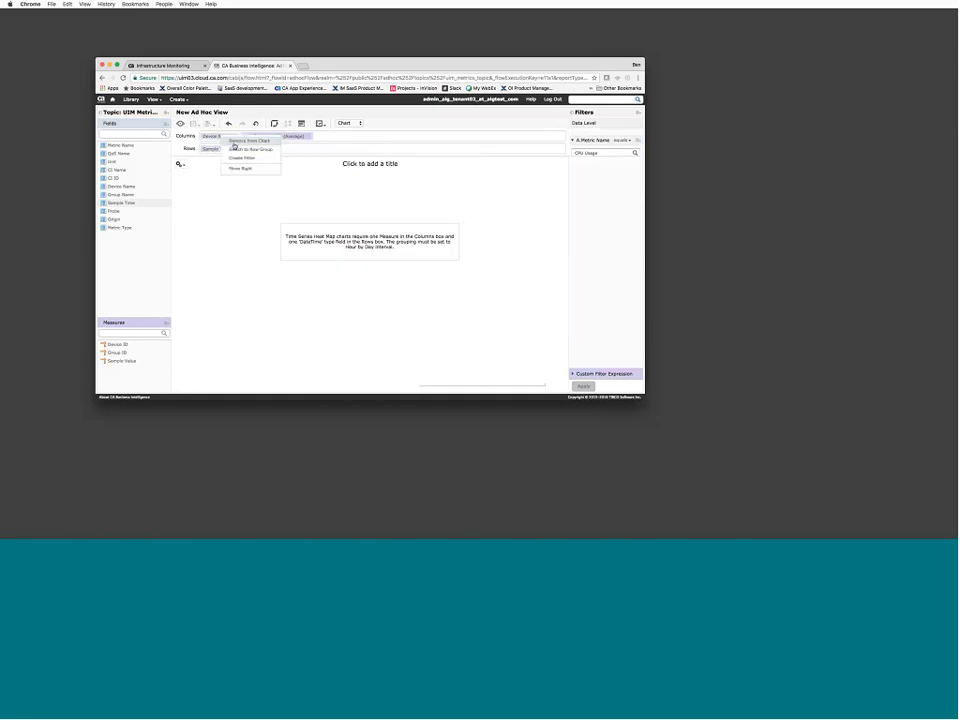
{"action": "left_click", "coordinate": [234, 167]}
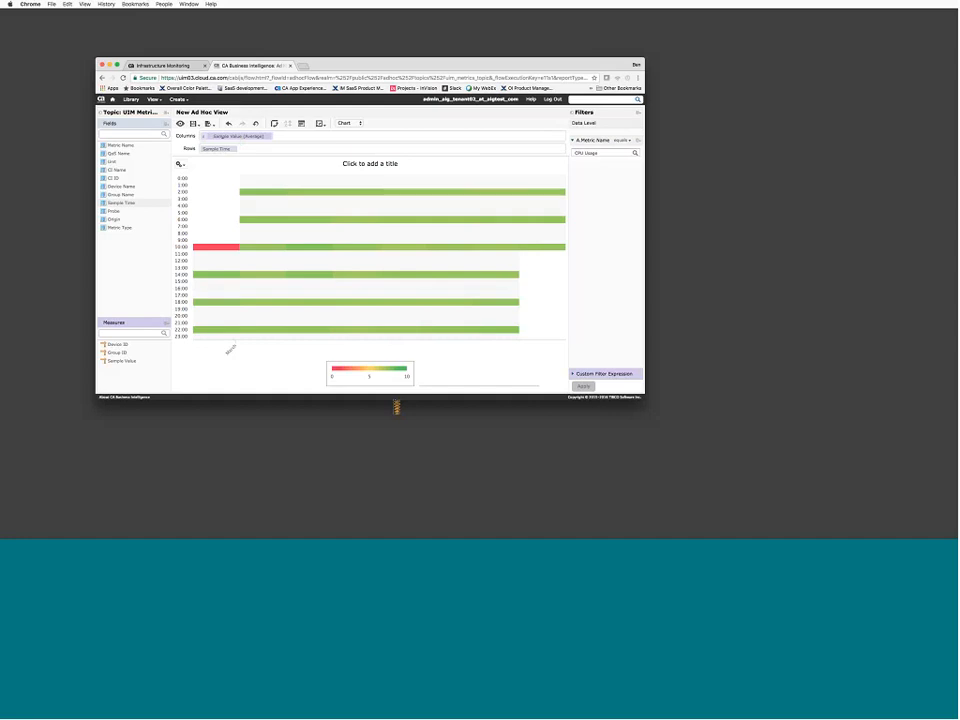
Set the Time Range in the view's input controls to 1 Month and apply it.
{"action": "left_click", "coordinate": [301, 123]}
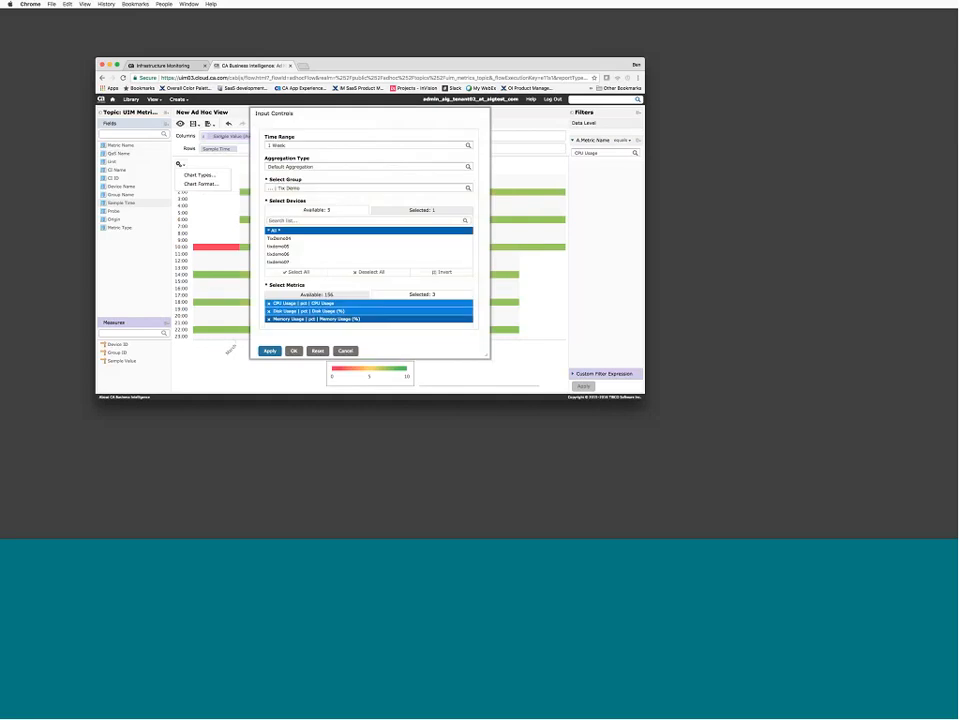
{"action": "left_click", "coordinate": [306, 146]}
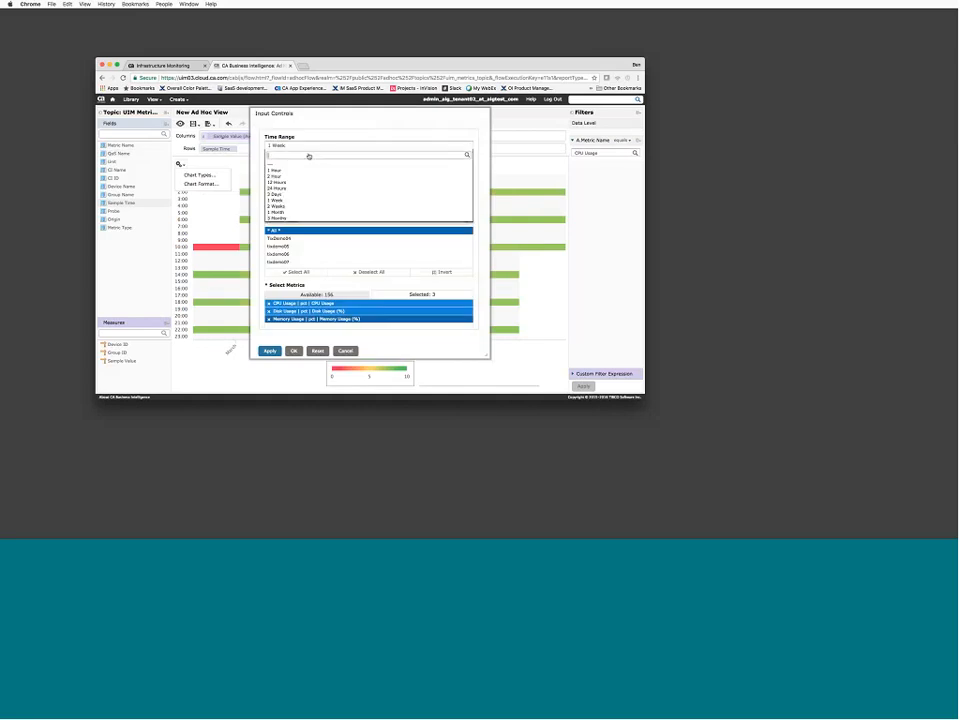
{"action": "left_click", "coordinate": [283, 212]}
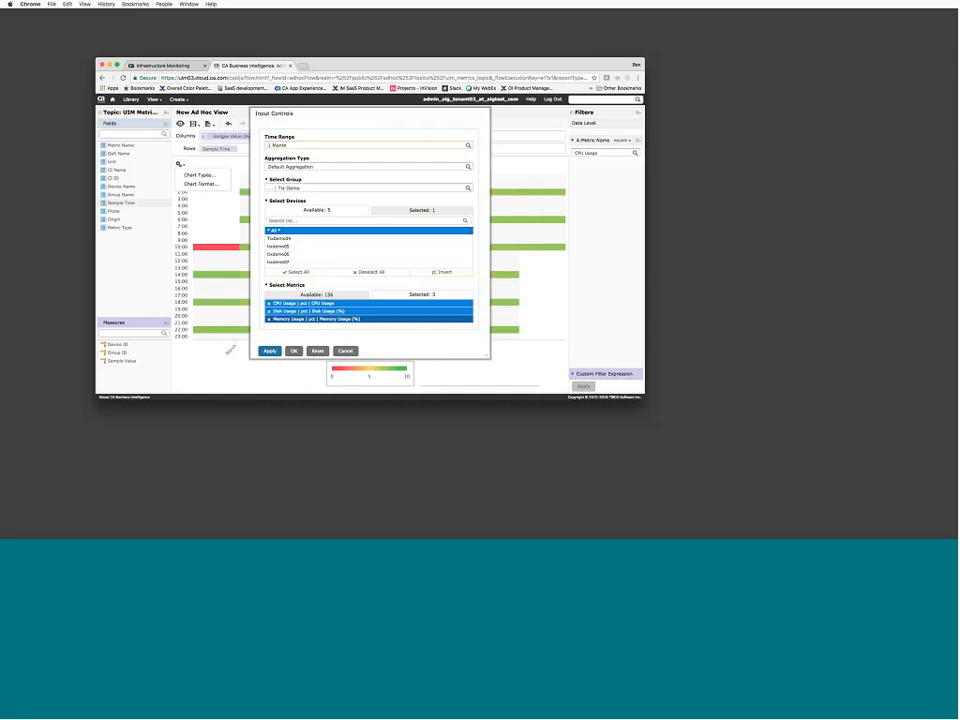
{"action": "left_click", "coordinate": [293, 351]}
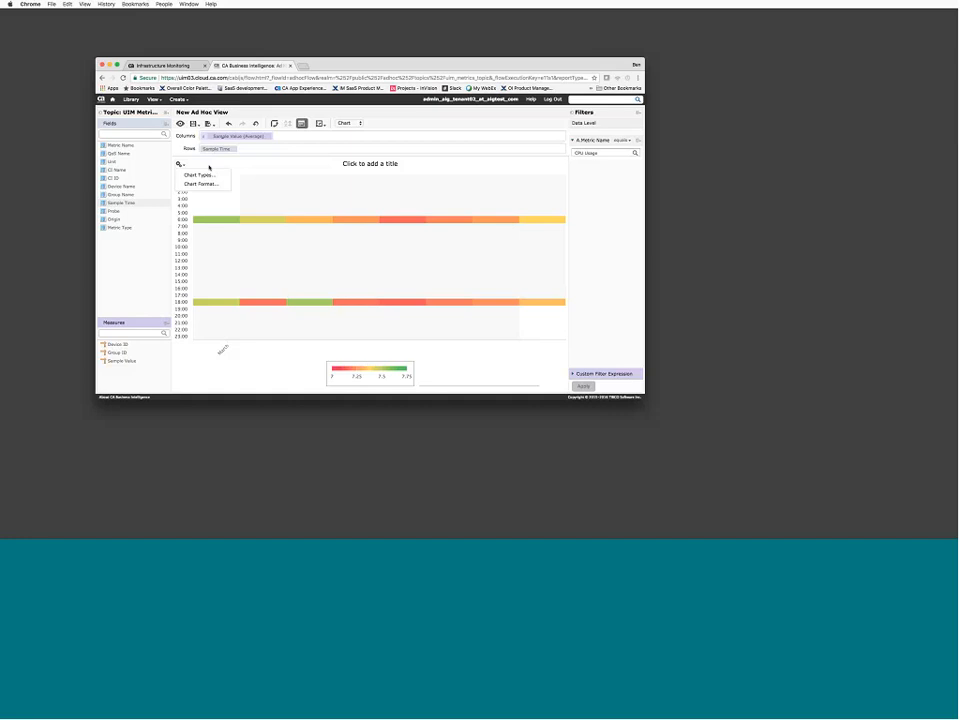
Switch the one-month chart from the heat map back to the Time Series Spline type.
{"action": "left_click", "coordinate": [200, 175]}
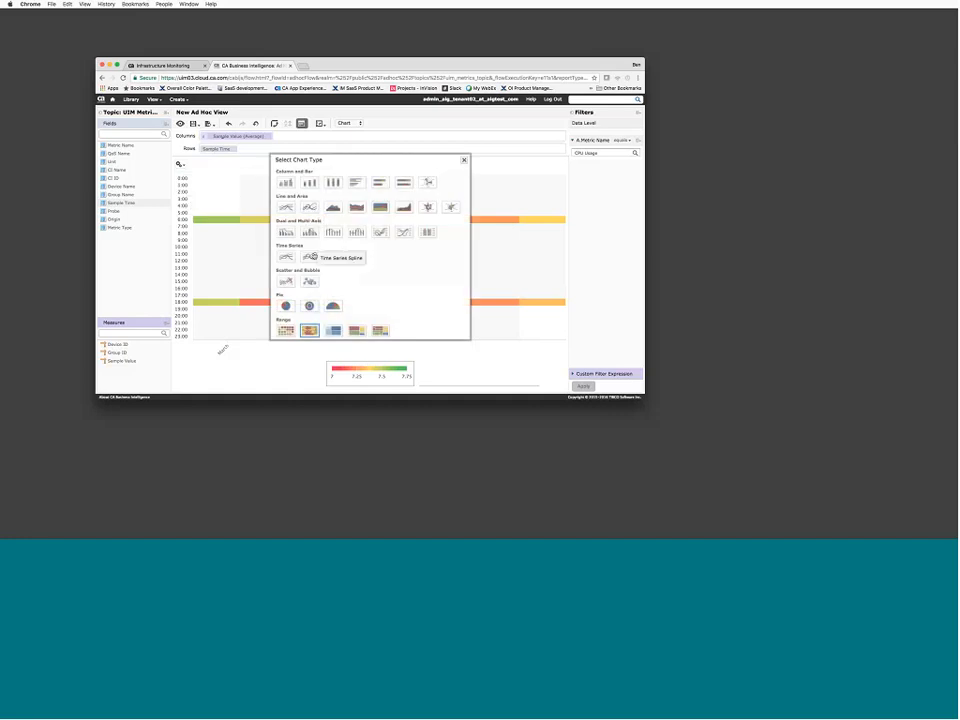
{"action": "left_click", "coordinate": [312, 257]}
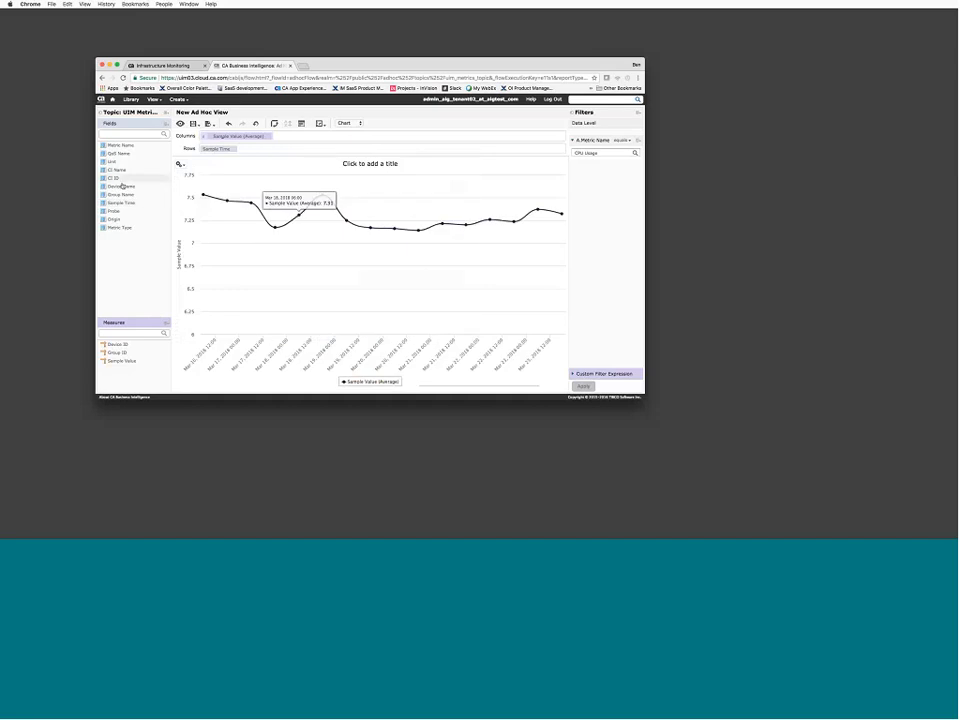
Add Device Name back to the columns ahead of Sample Value (Average) so each device gets its own series.
{"action": "left_click", "coordinate": [209, 124]}
{"action": "mouse_move", "coordinate": [203, 133]}
{"action": "left_mouse_down"}
{"action": "mouse_move", "coordinate": [190, 138]}
{"action": "mouse_move", "coordinate": [221, 167]}
{"action": "mouse_move", "coordinate": [216, 136]}
{"action": "left_mouse_up"}
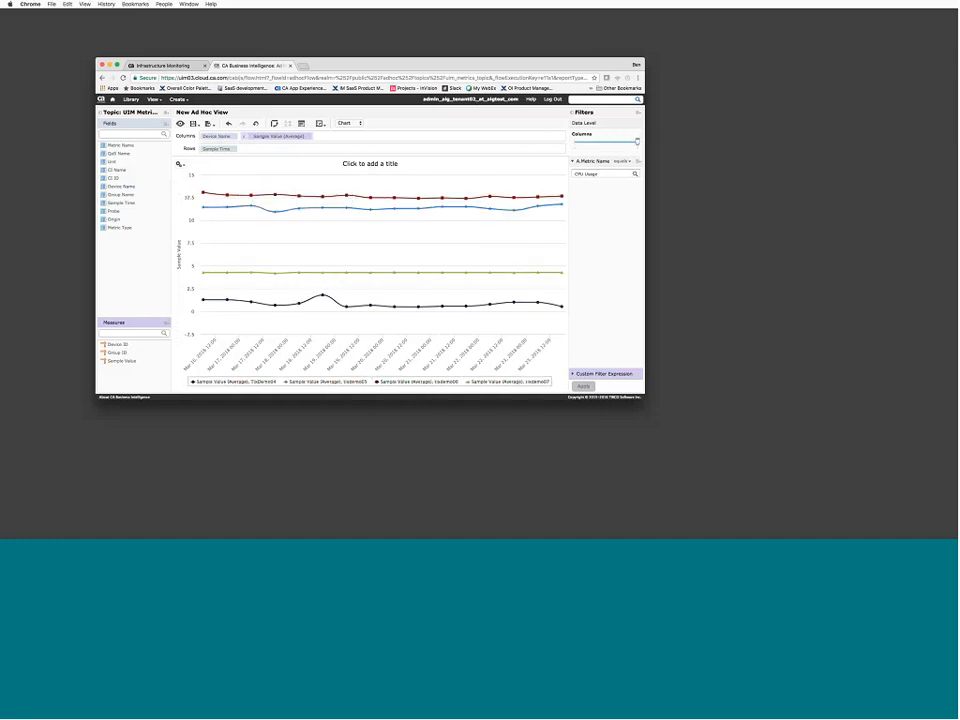
{"action": "left_click", "coordinate": [695, 530]}
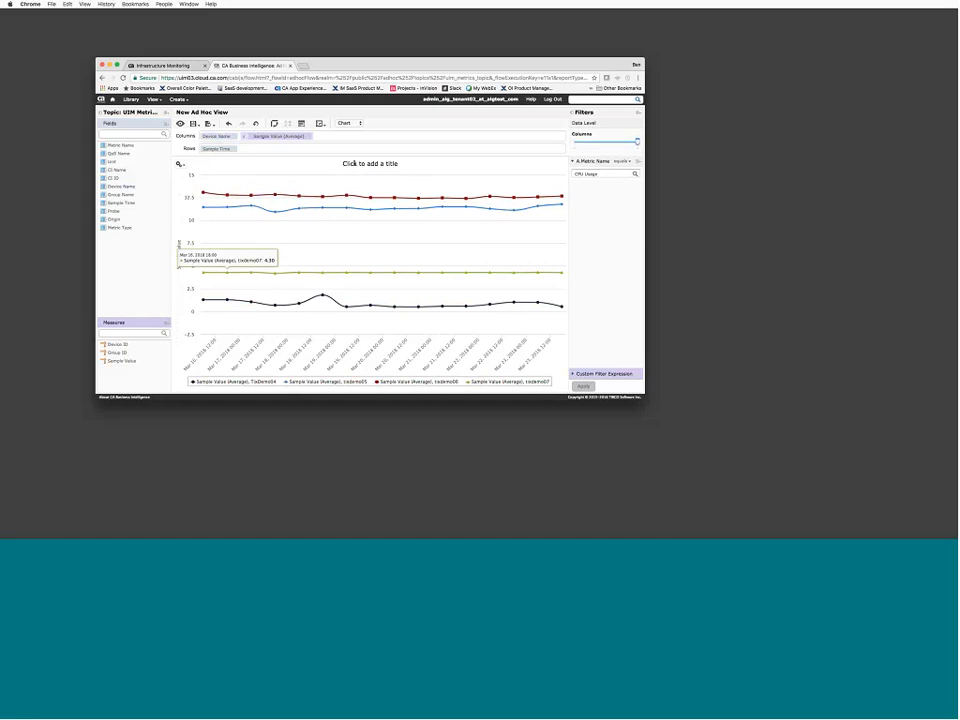
Try to save the Ad Hoc View and create a report from it, naming both My Sample CPU Usage Report.
{"action": "left_click", "coordinate": [194, 123]}
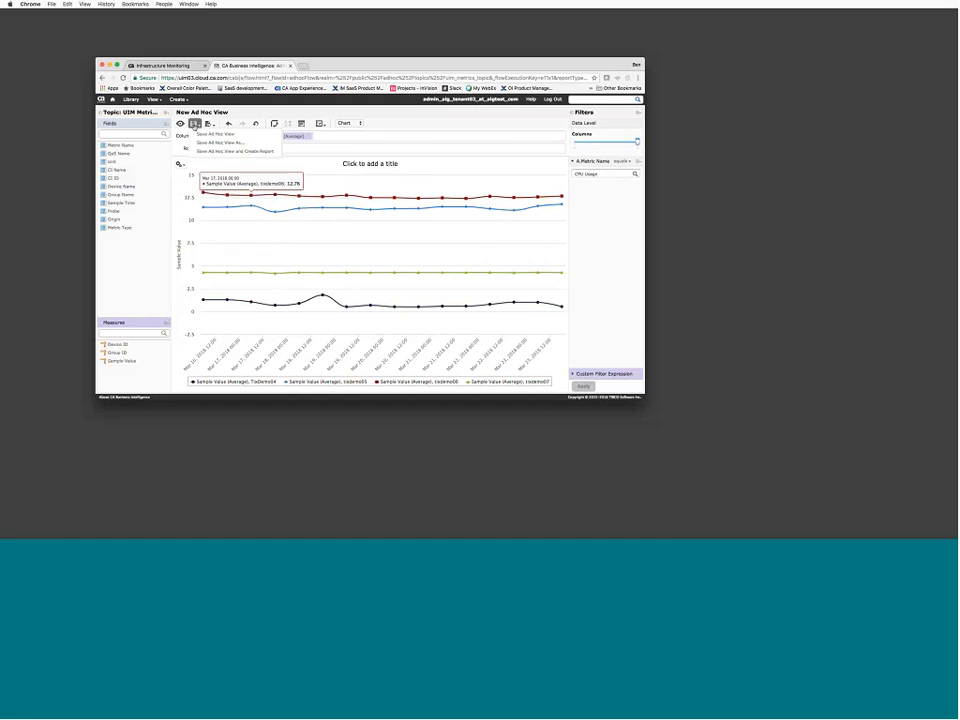
{"action": "left_click", "coordinate": [209, 151]}
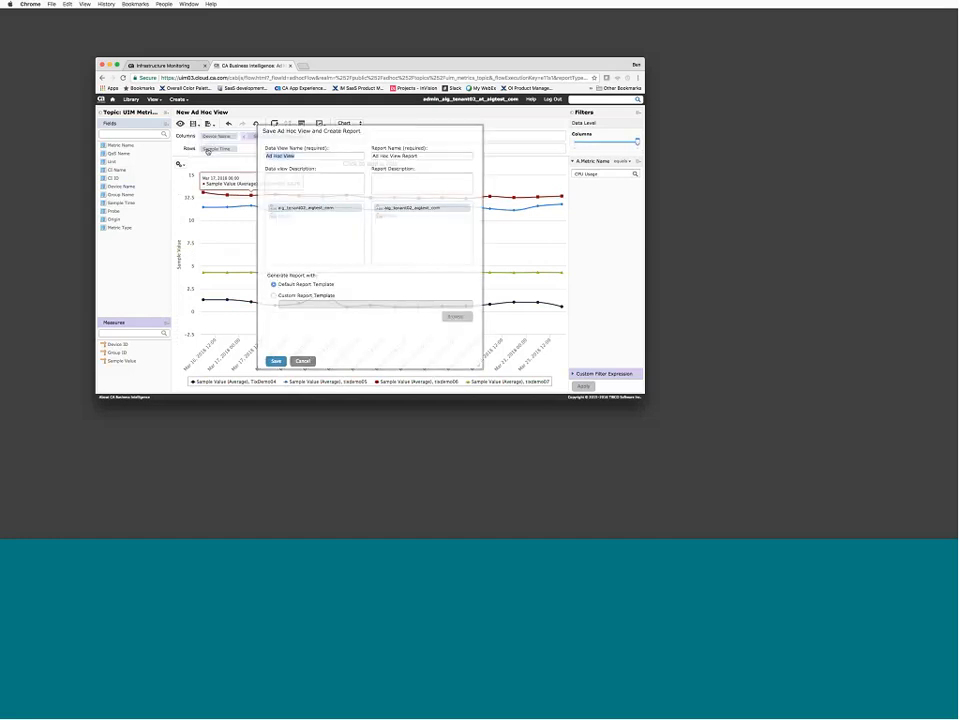
{"action": "type", "text": "My B"}
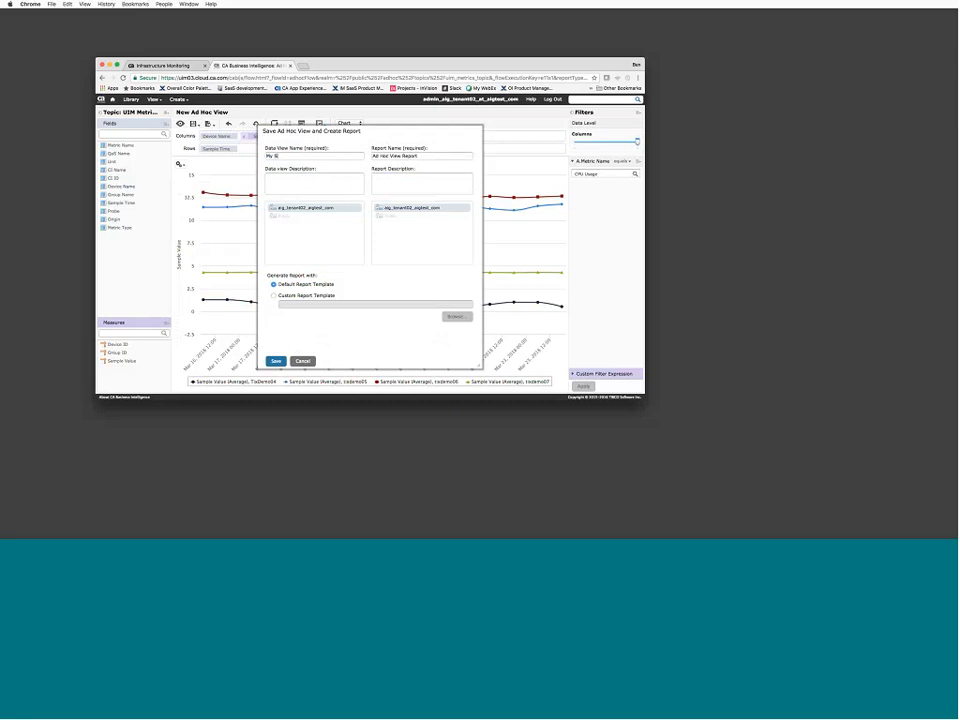
{"action": "type", "text": "ample CPU Usage Report"}
{"action": "key", "text": "ctrl+a"}
{"action": "key", "text": "ctrl+c"}
{"action": "key", "text": "Tab"}
{"action": "key", "text": "ctrl+v"}
{"action": "key", "text": "Return"}
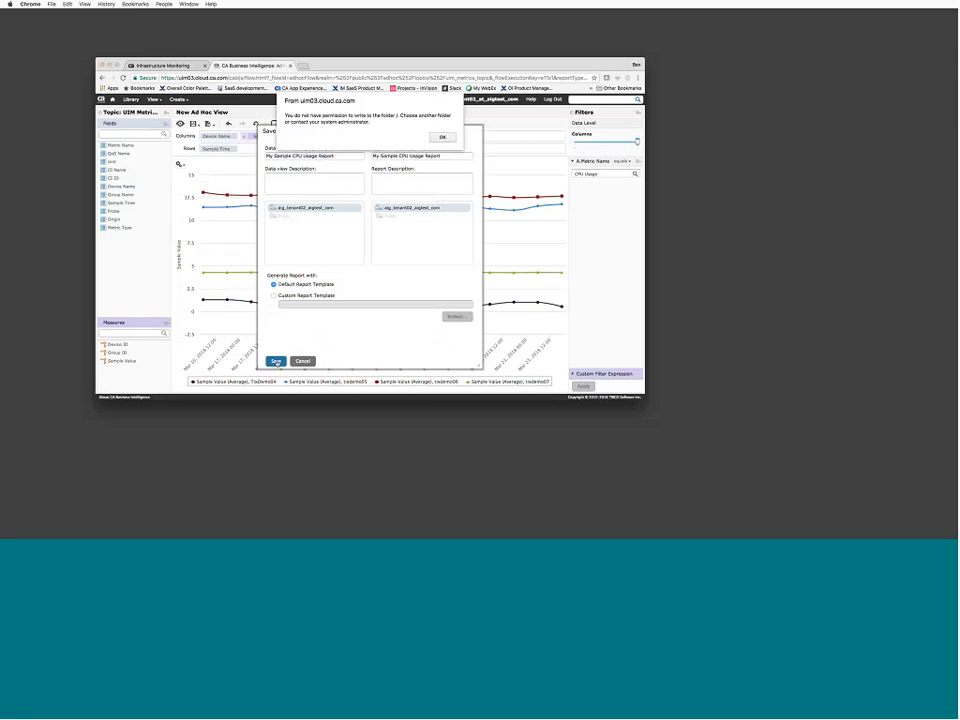
{"action": "left_click", "coordinate": [442, 136]}
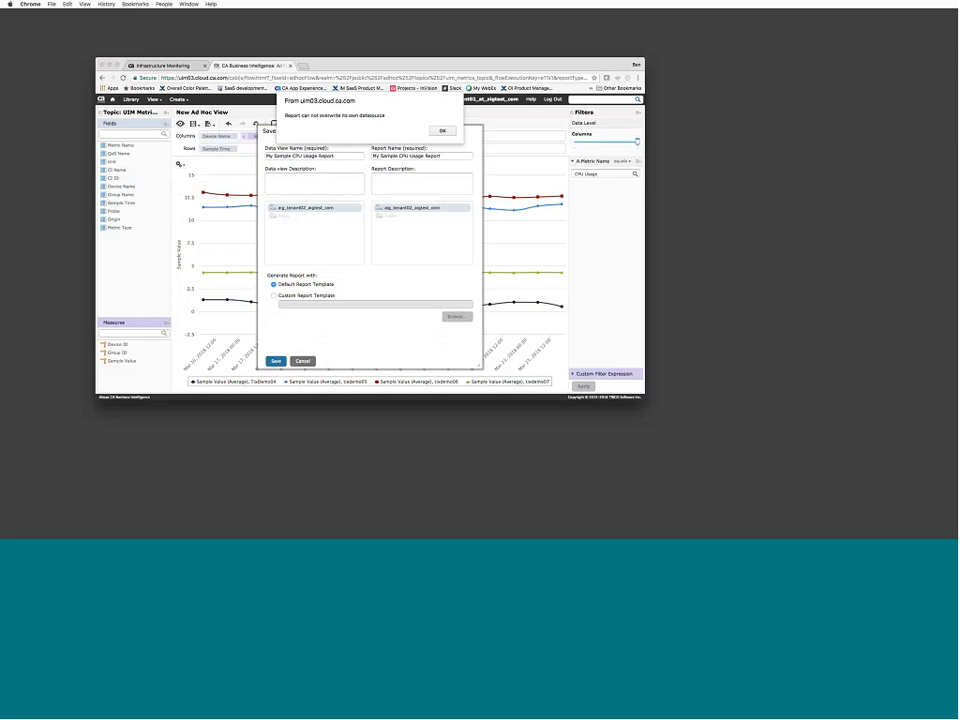
{"action": "left_click", "coordinate": [441, 130]}
Choose the Users folder as destination for both the data view and the report and try saving again.
{"action": "left_click", "coordinate": [273, 209]}
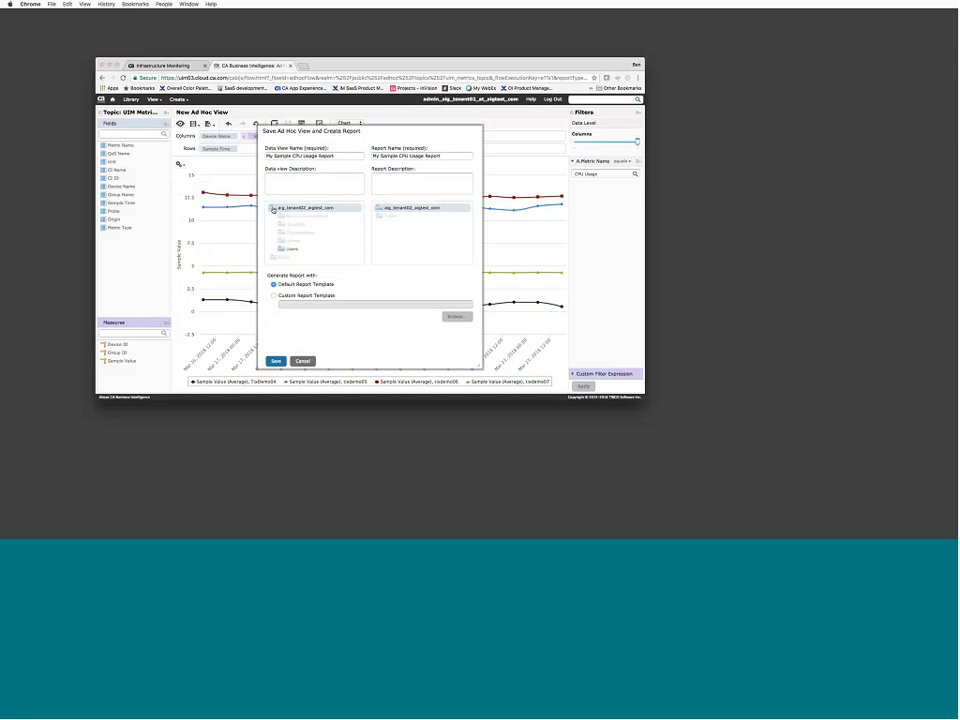
{"action": "left_click", "coordinate": [291, 248]}
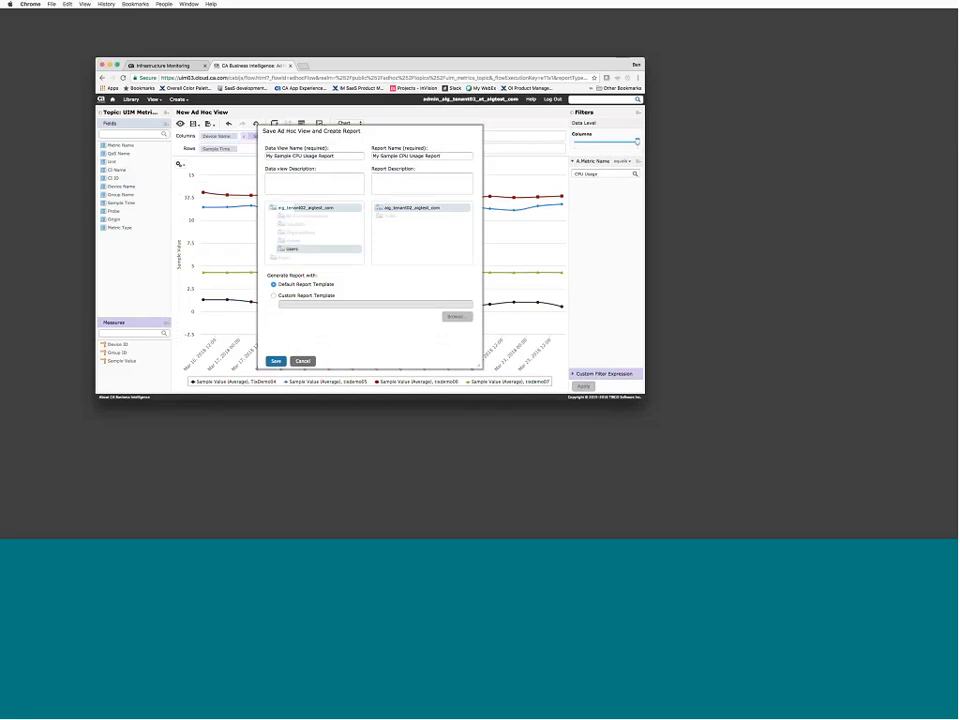
{"action": "left_click", "coordinate": [378, 208]}
{"action": "left_click", "coordinate": [396, 248]}
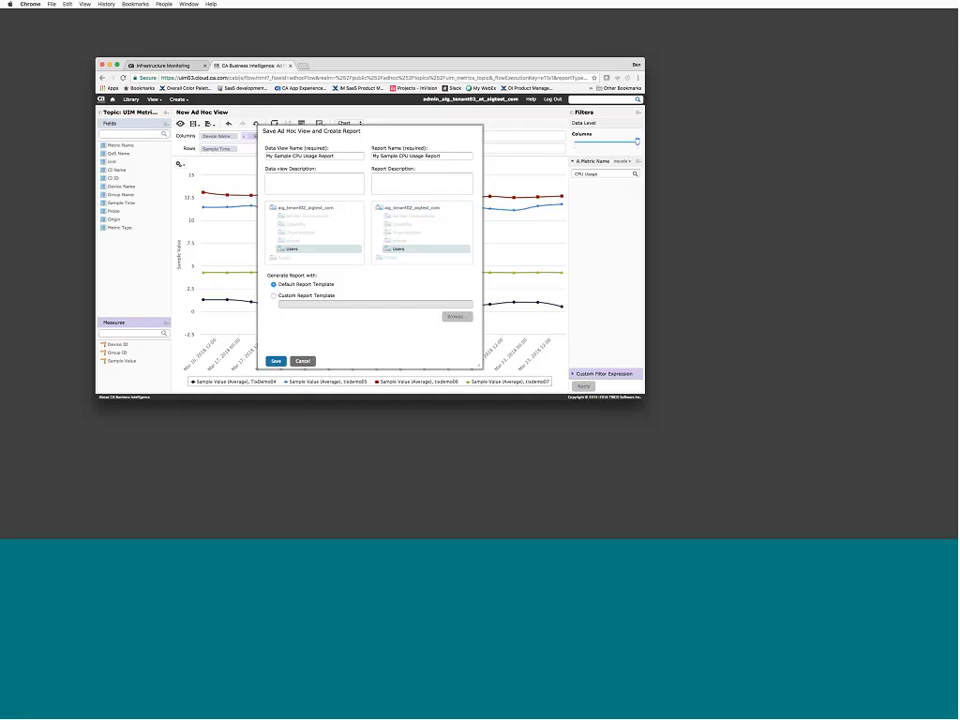
{"action": "left_click", "coordinate": [276, 361]}
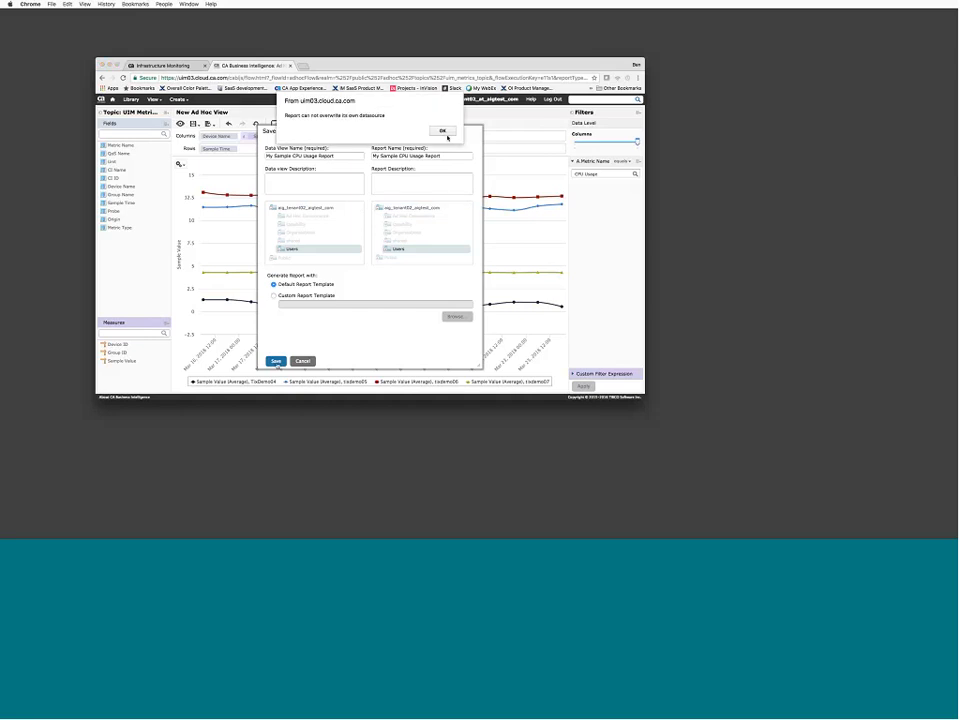
{"action": "left_click", "coordinate": [445, 132]}
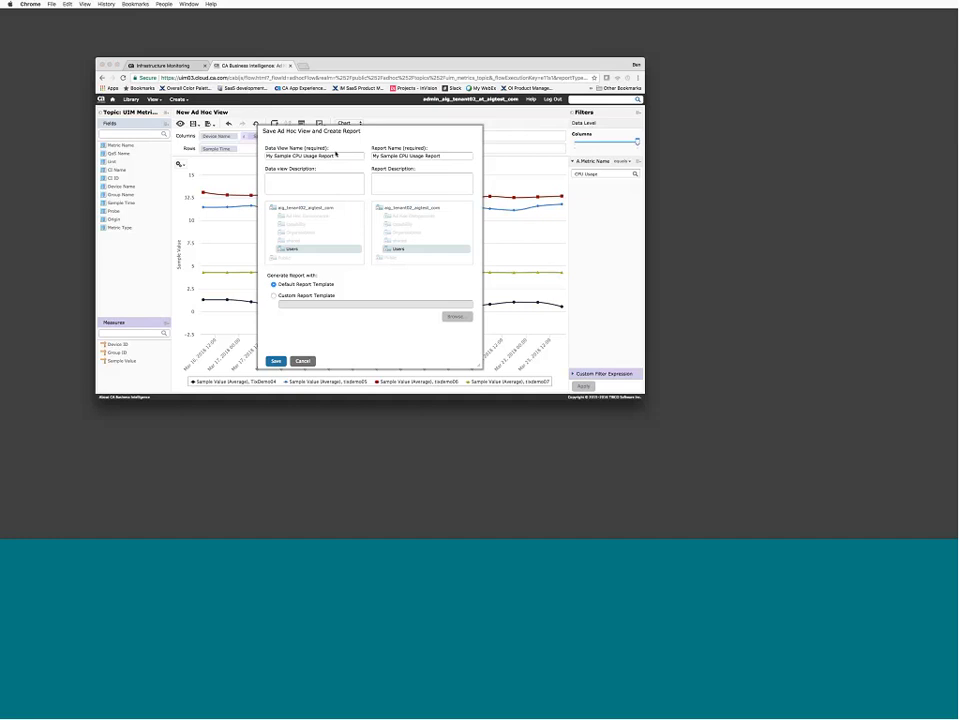
Rename the data view to My Sample CPU Usage View and save it together with the report.
{"action": "double_click", "coordinate": [330, 155]}
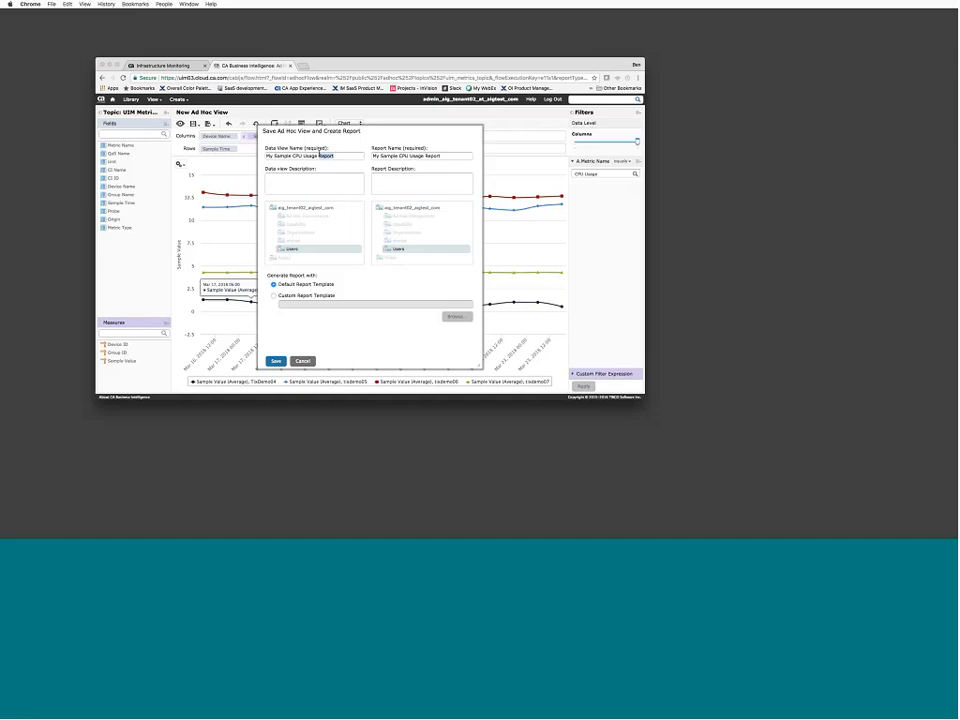
{"action": "type", "text": "View"}
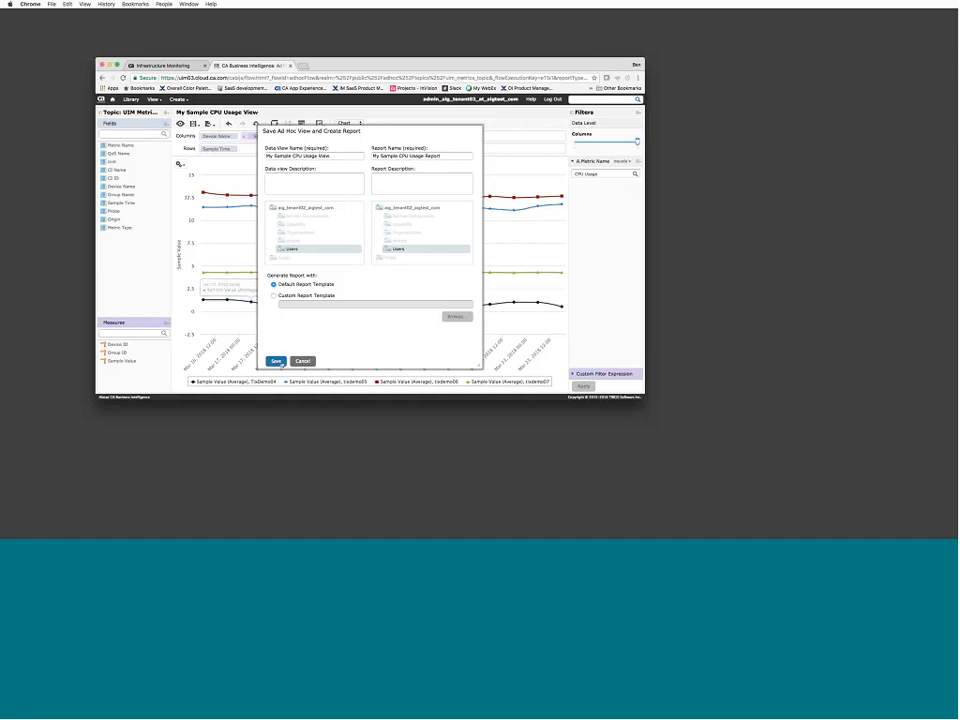
{"action": "left_click", "coordinate": [280, 362]}
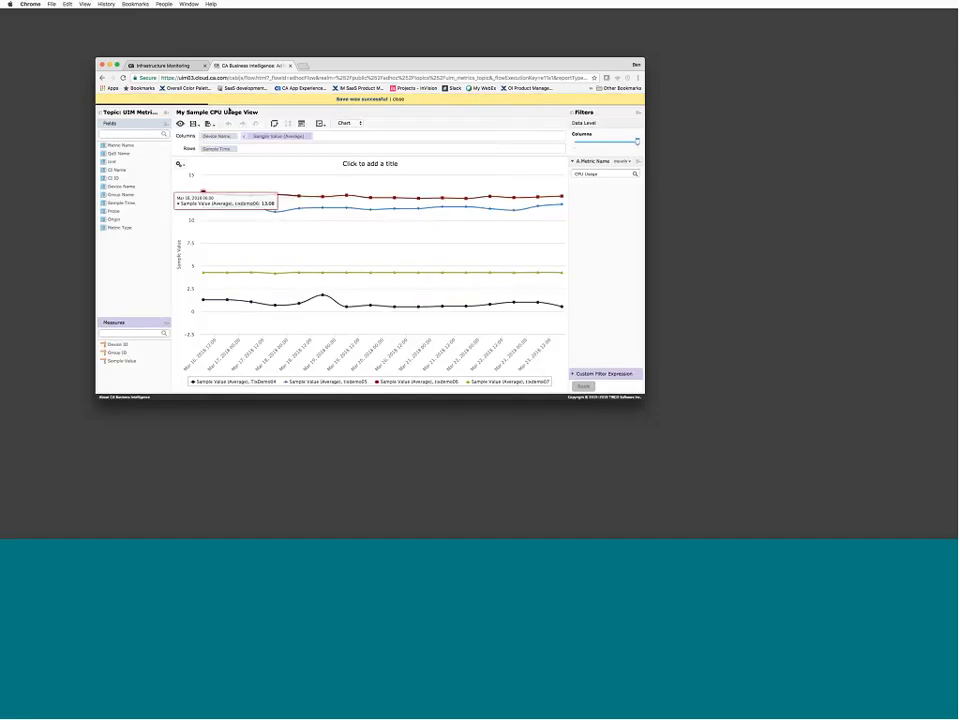
{"action": "left_click", "coordinate": [397, 98]}
Open the repository and list the contents of the tenant's Users folder.
{"action": "mouse_move", "coordinate": [155, 101]}
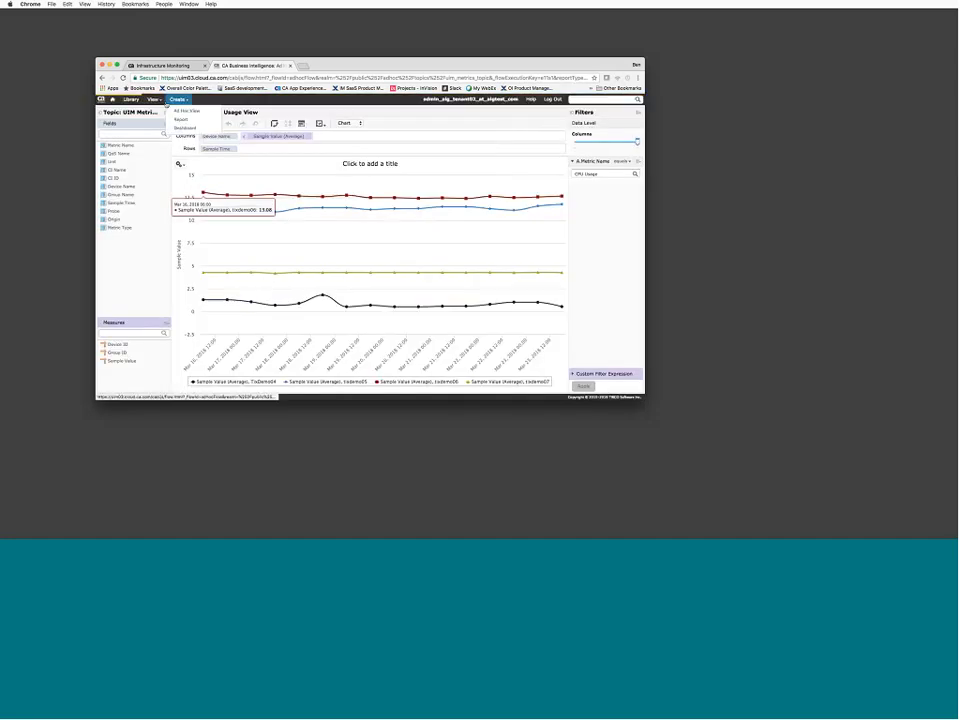
{"action": "left_click", "coordinate": [162, 119]}
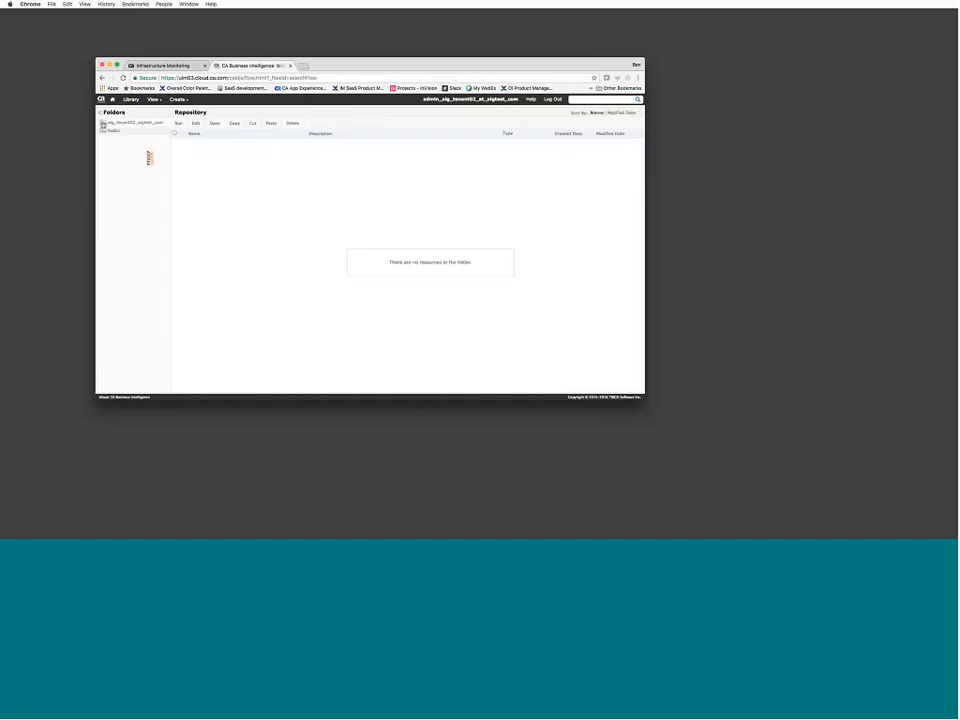
{"action": "left_click", "coordinate": [121, 171]}
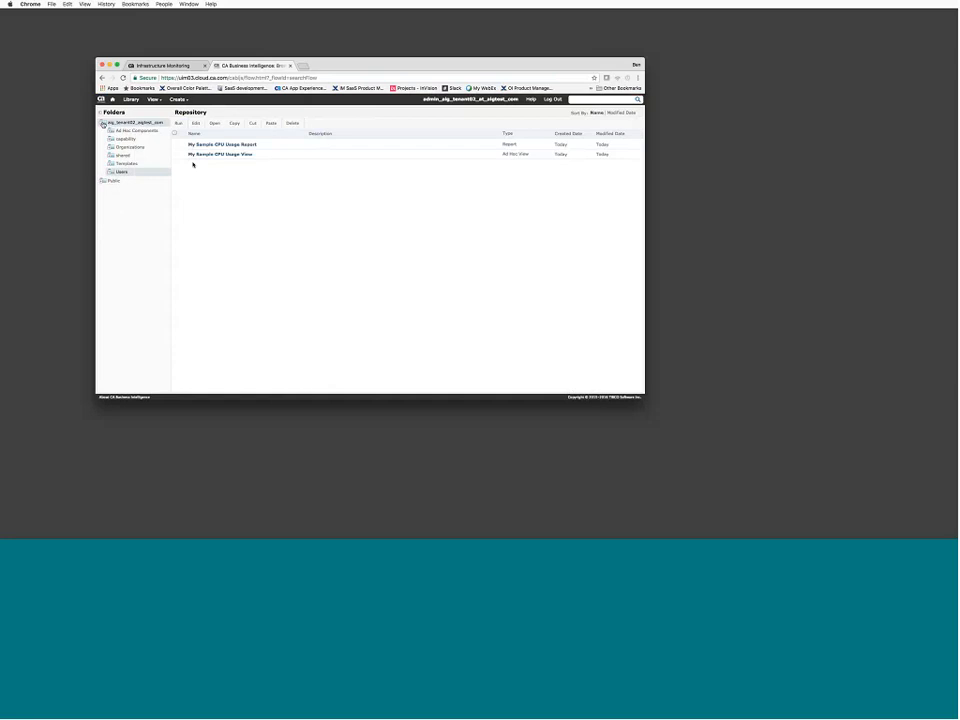
Start a new schedule for My Sample CPU Usage Report.
{"action": "right_click", "coordinate": [208, 148]}
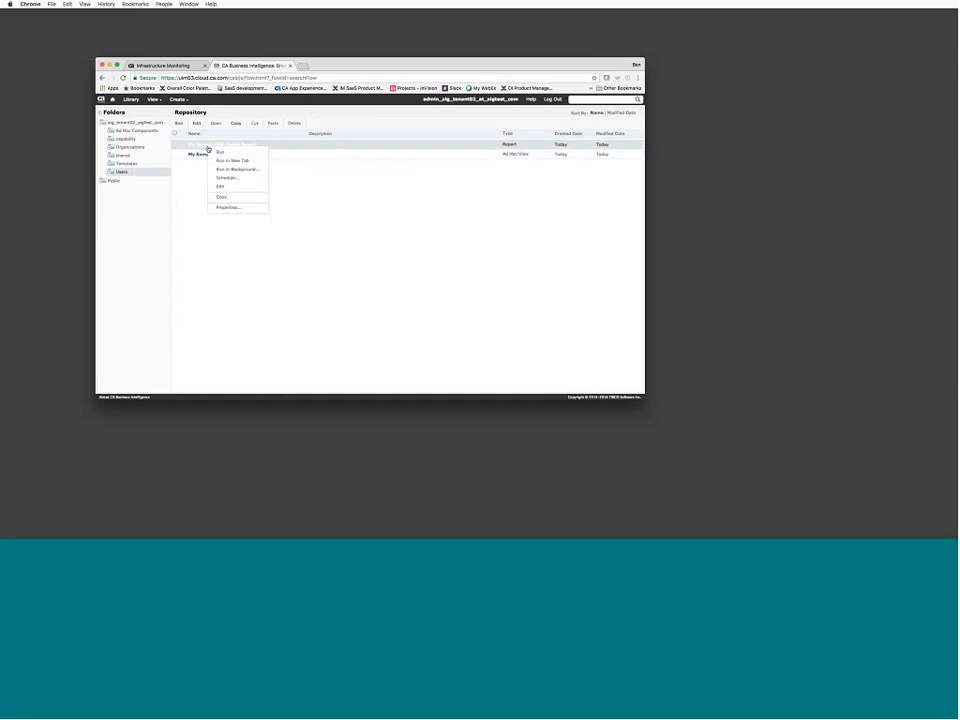
{"action": "left_click", "coordinate": [249, 179]}
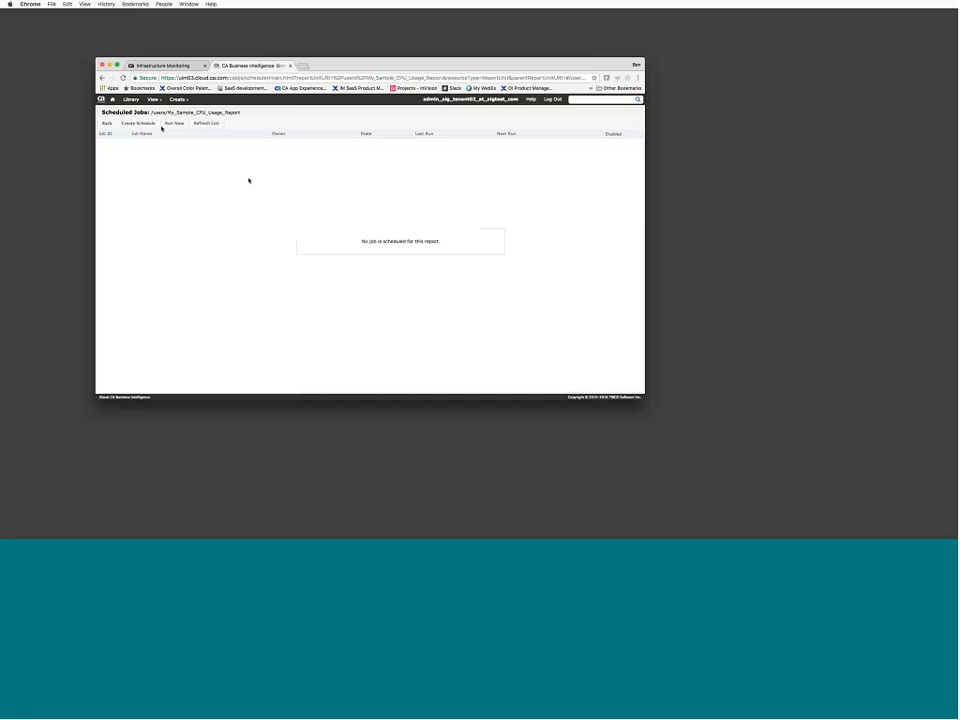
{"action": "left_click", "coordinate": [139, 123]}
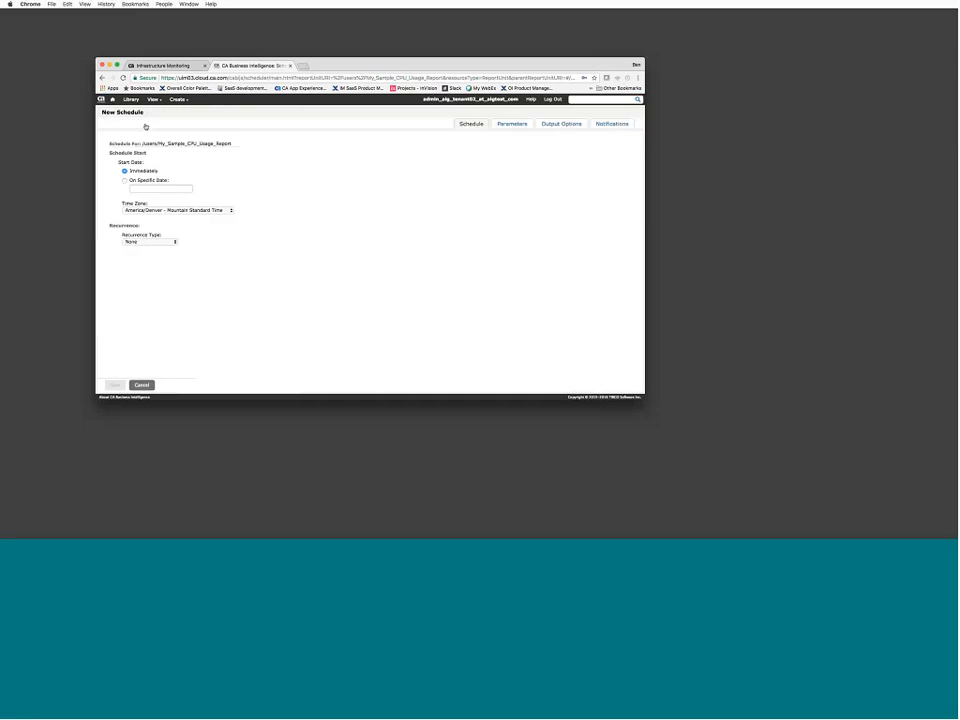
Set the schedule's recurrence type to Simple with the repeat interval in weeks.
{"action": "left_click", "coordinate": [162, 241]}
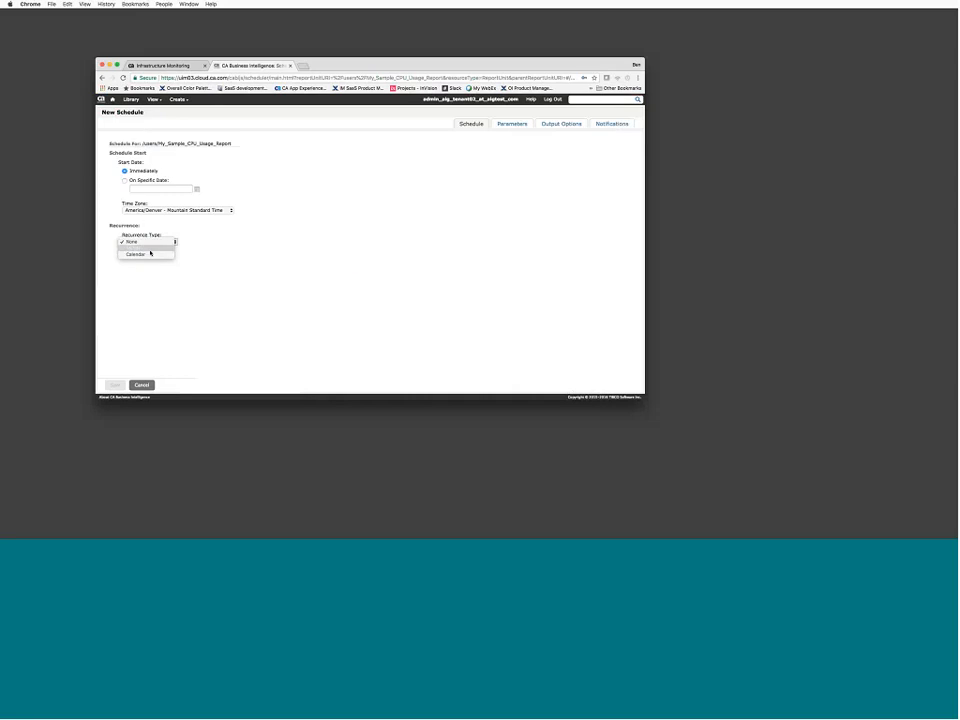
{"action": "left_click", "coordinate": [150, 248]}
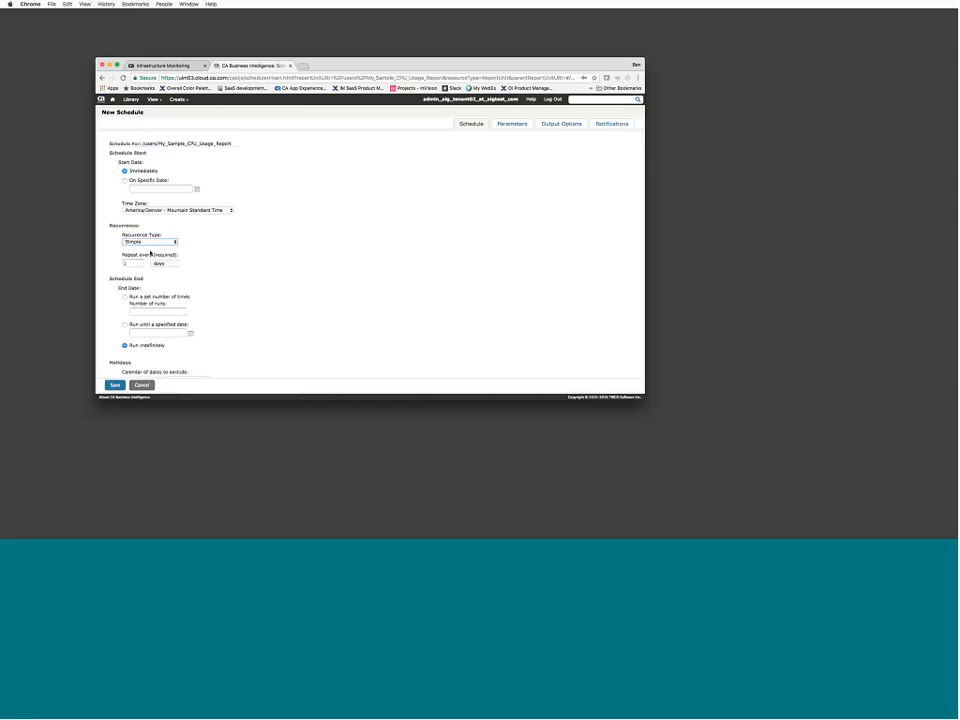
{"action": "left_click", "coordinate": [171, 264]}
{"action": "left_click", "coordinate": [171, 269]}
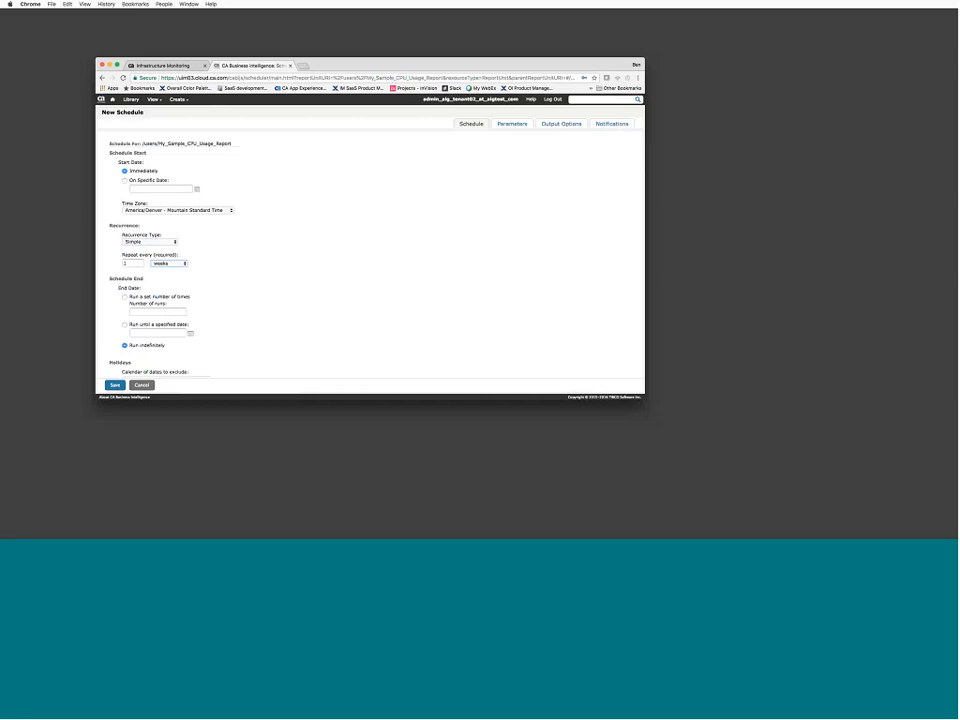
Review the schedule's report parameters and add HTML to the output formats alongside PDF.
{"action": "left_click", "coordinate": [510, 124]}
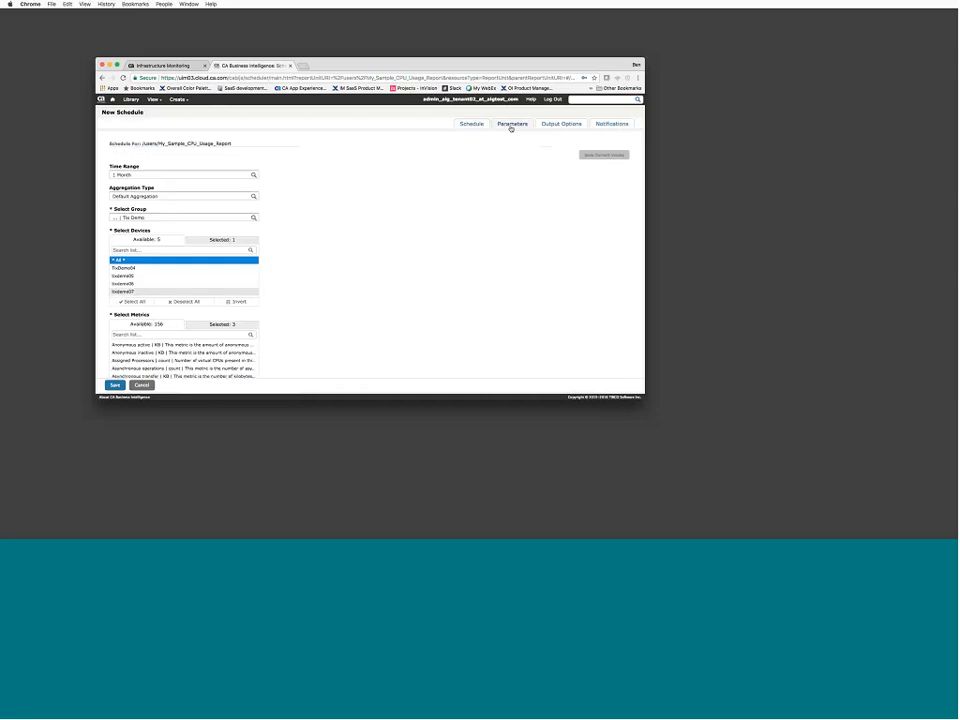
{"action": "scroll", "coordinate": [349, 248], "scroll_direction": "down", "scroll_amount": 2}
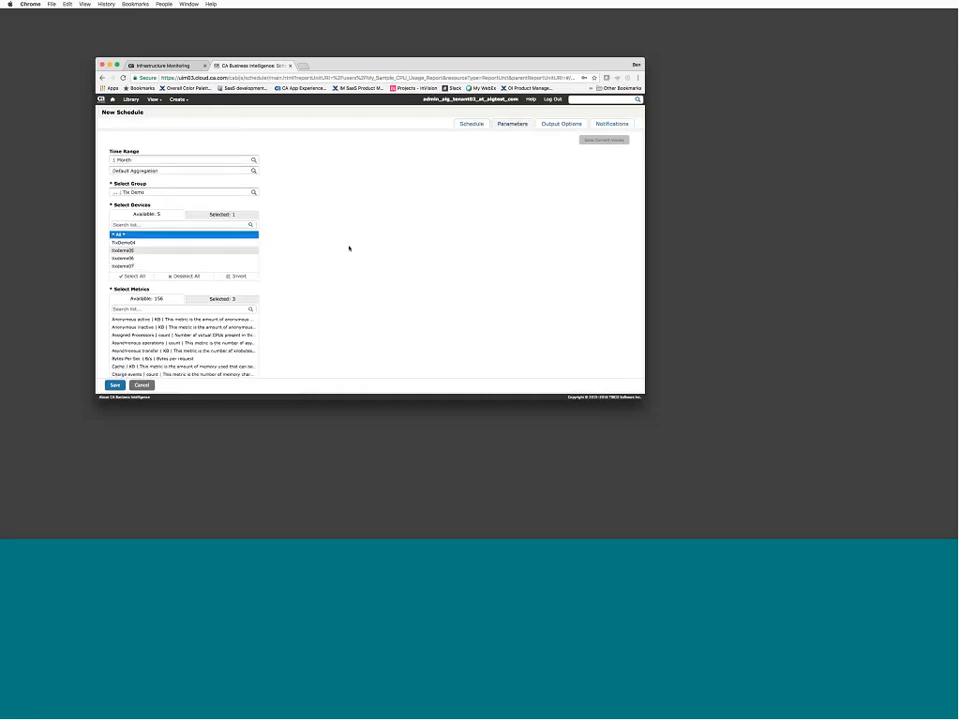
{"action": "scroll", "coordinate": [349, 248], "scroll_direction": "up", "scroll_amount": 2}
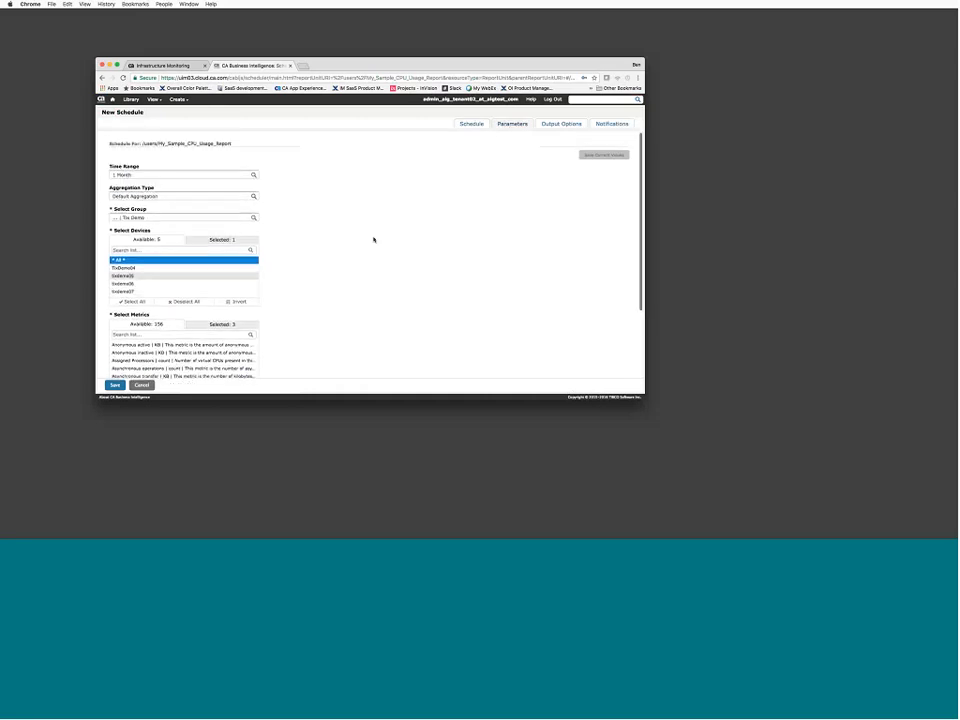
{"action": "left_click", "coordinate": [575, 123]}
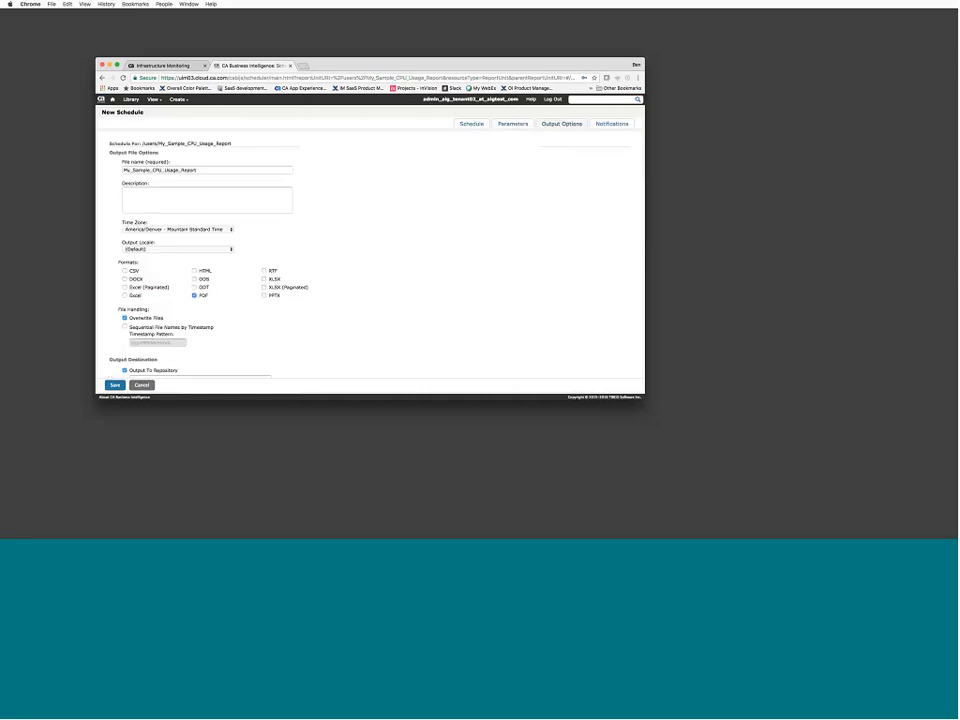
{"action": "left_click", "coordinate": [194, 270]}
{"action": "scroll", "coordinate": [244, 240], "scroll_direction": "down", "scroll_amount": 3}
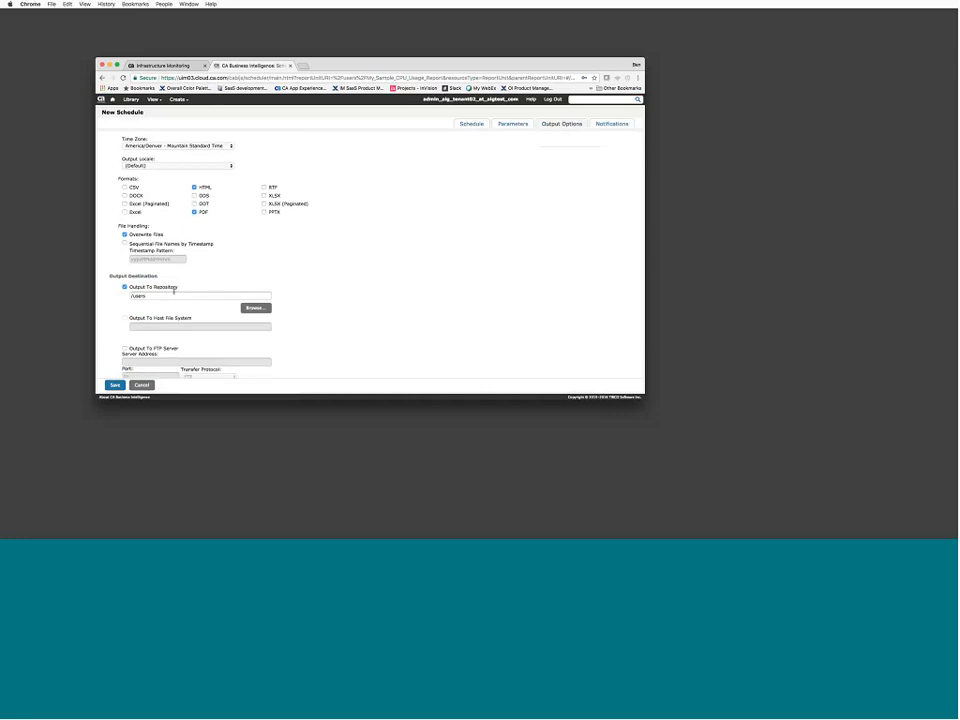
{"action": "scroll", "coordinate": [160, 251], "scroll_direction": "down", "scroll_amount": 2}
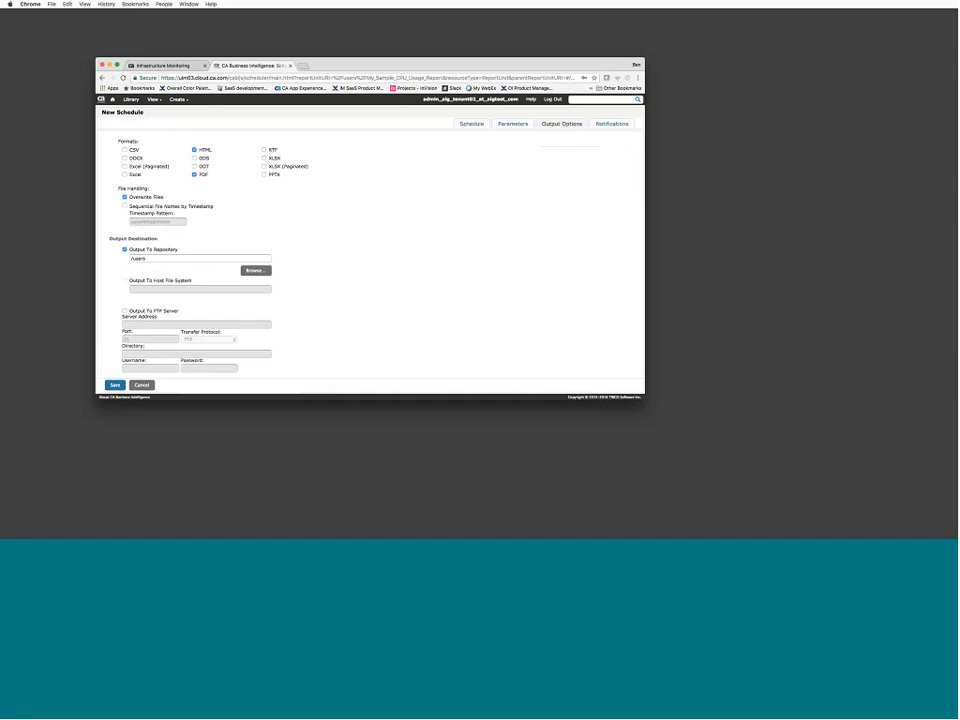
{"action": "scroll", "coordinate": [384, 319], "scroll_direction": "down", "scroll_amount": 2}
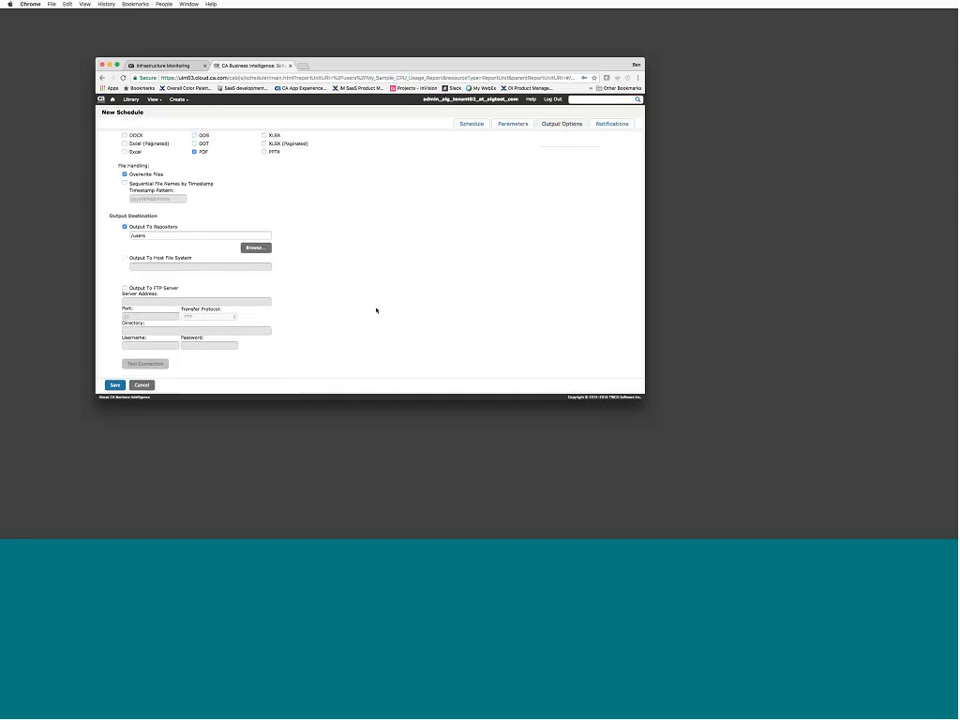
{"action": "scroll", "coordinate": [395, 314], "scroll_direction": "up", "scroll_amount": 6}
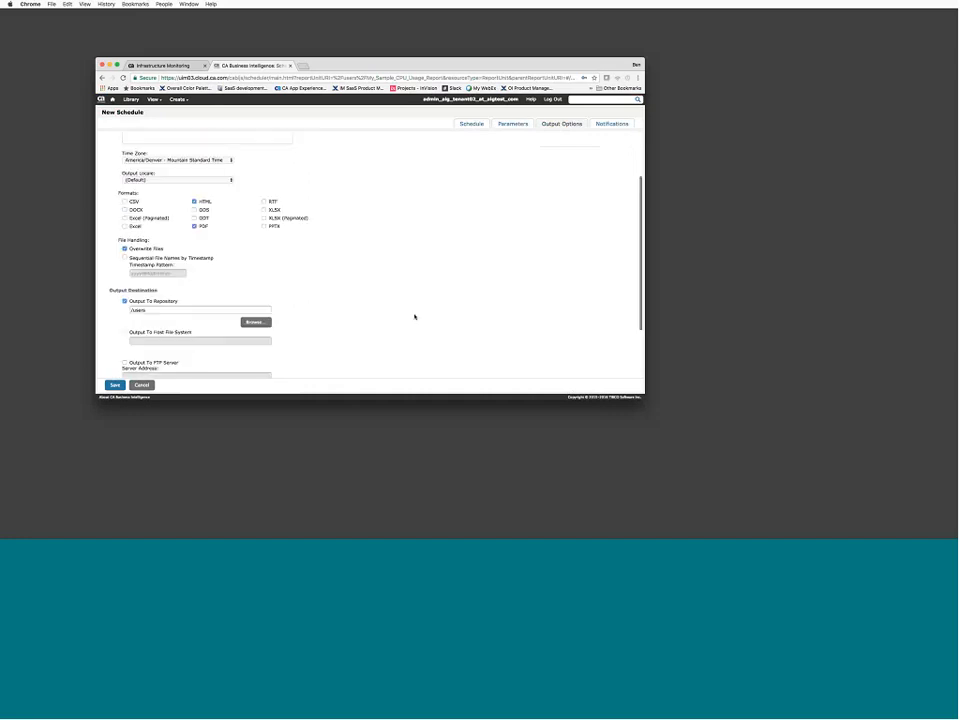
Set the email notification to include report files as a ZIP attachment and the HTML report in the email body.
{"action": "left_click", "coordinate": [604, 124]}
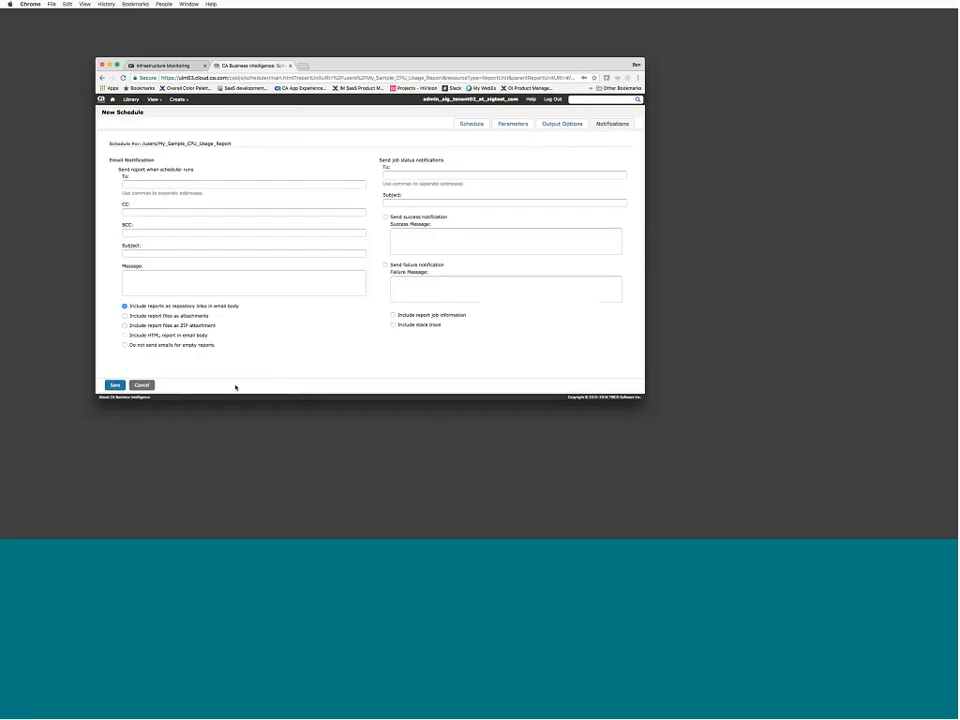
{"action": "left_click", "coordinate": [125, 326]}
{"action": "left_click", "coordinate": [125, 336]}
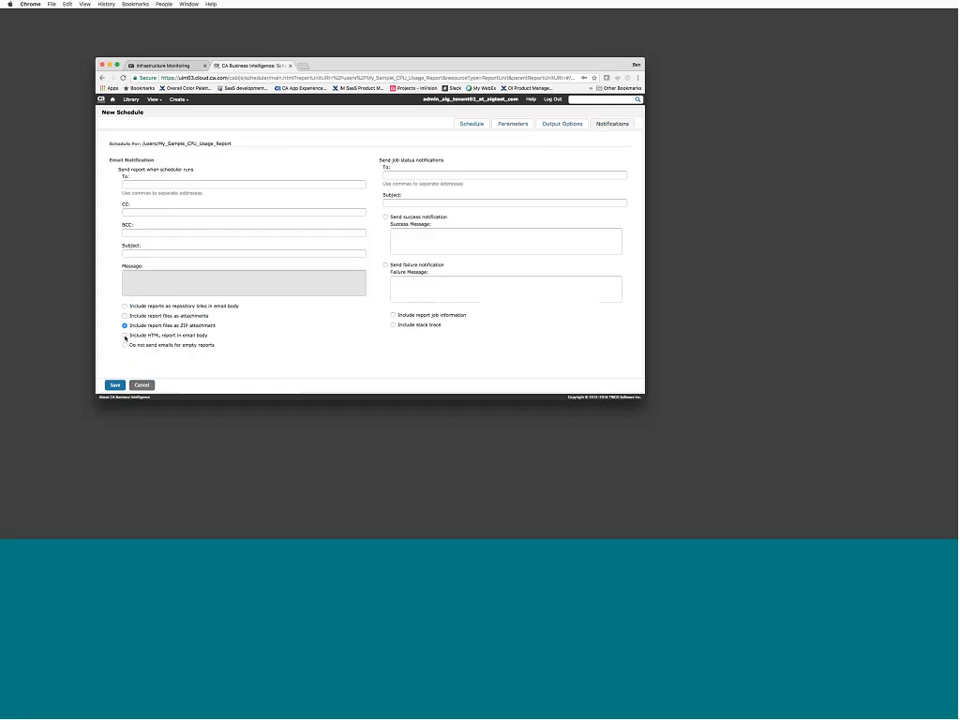
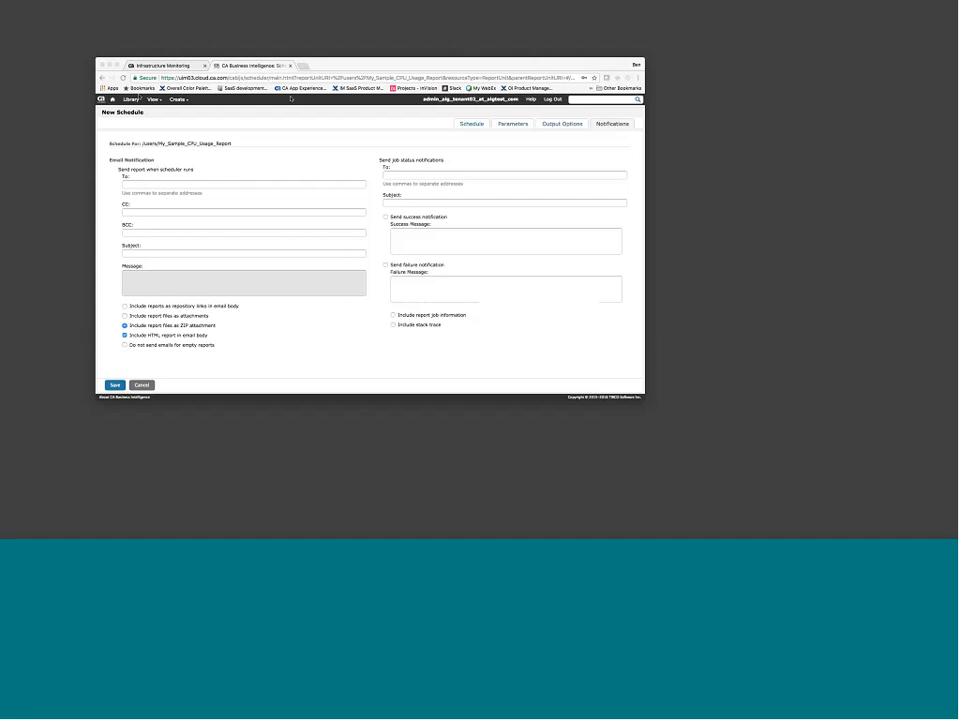
Create a new Ad Hoc View based on the UIM Metrics Topic.
{"action": "left_click", "coordinate": [179, 100]}
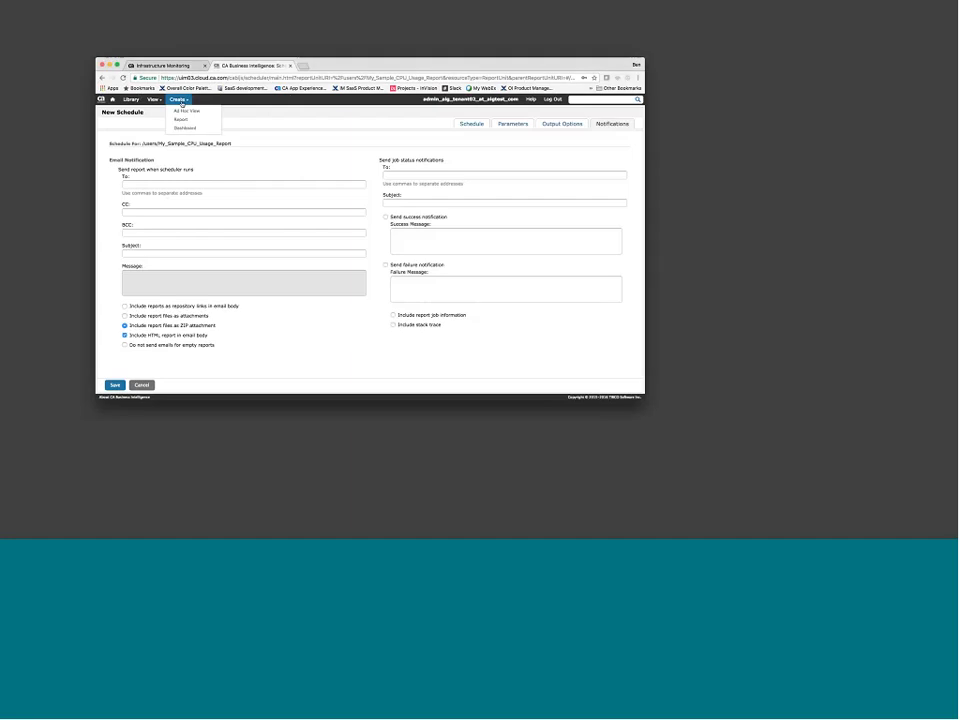
{"action": "left_click", "coordinate": [185, 110]}
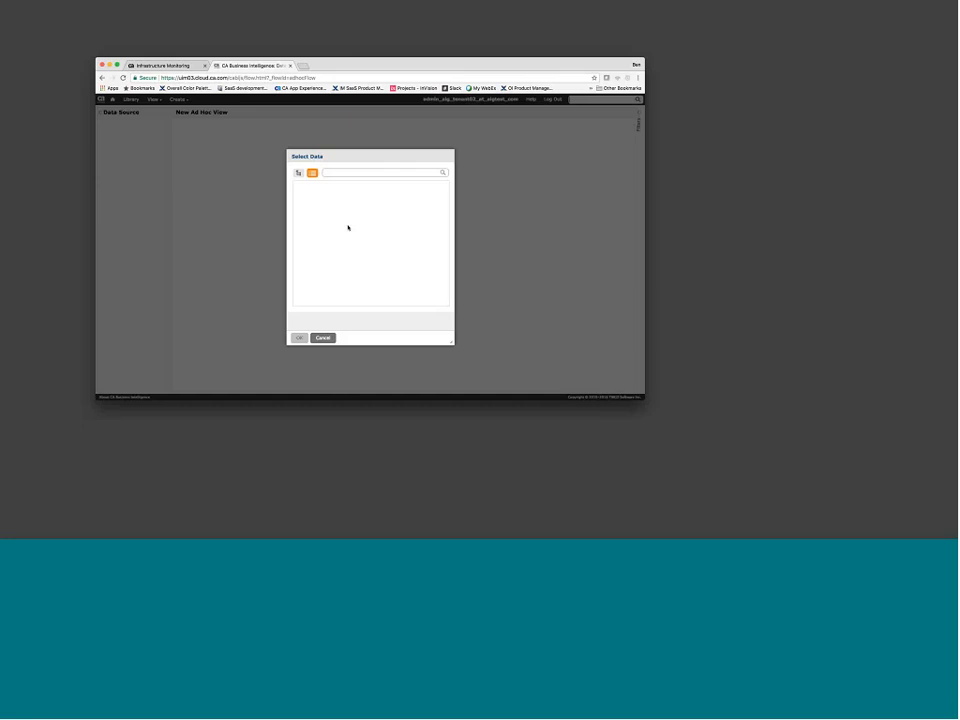
{"action": "left_click", "coordinate": [345, 196]}
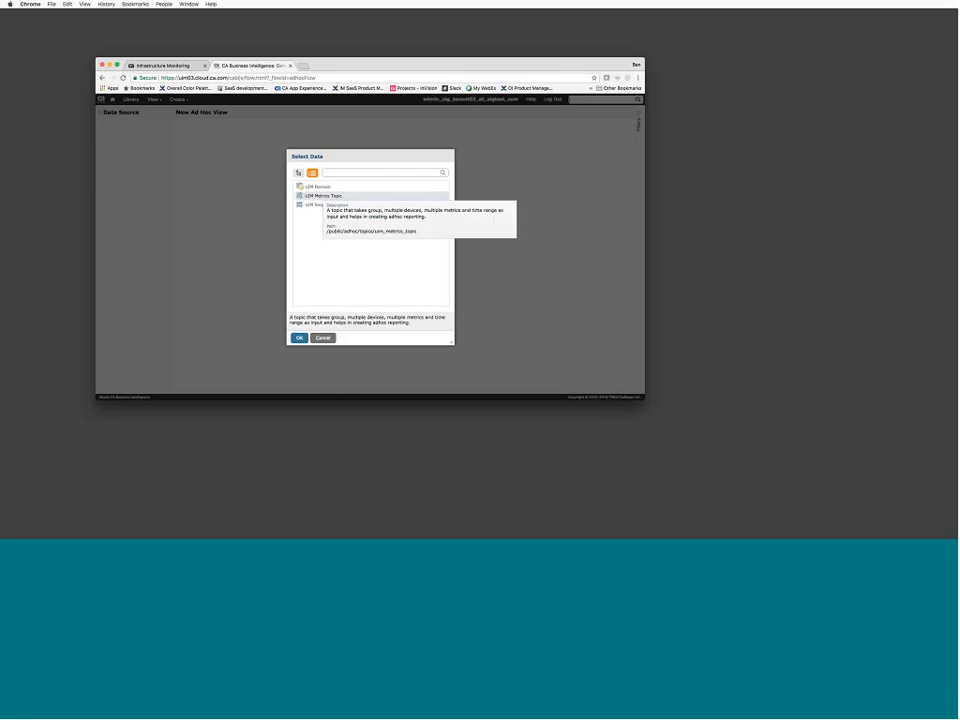
{"action": "left_click", "coordinate": [298, 338]}
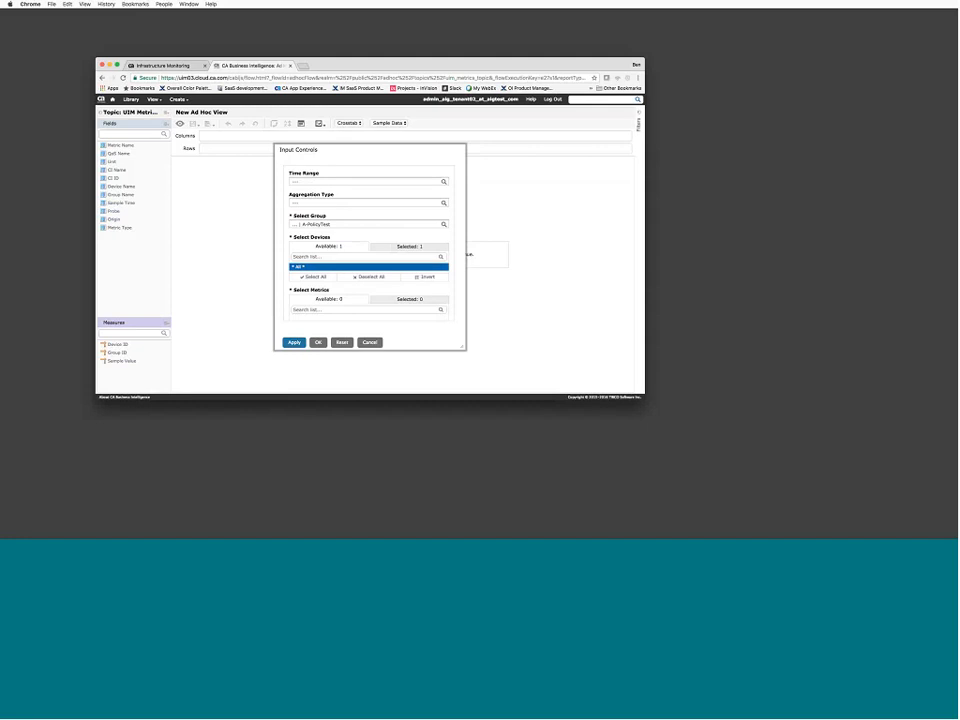
Set the view's time range to 24 Hours, aggregation type to Default Aggregation and group to Tix Demo.
{"action": "left_click", "coordinate": [445, 183]}
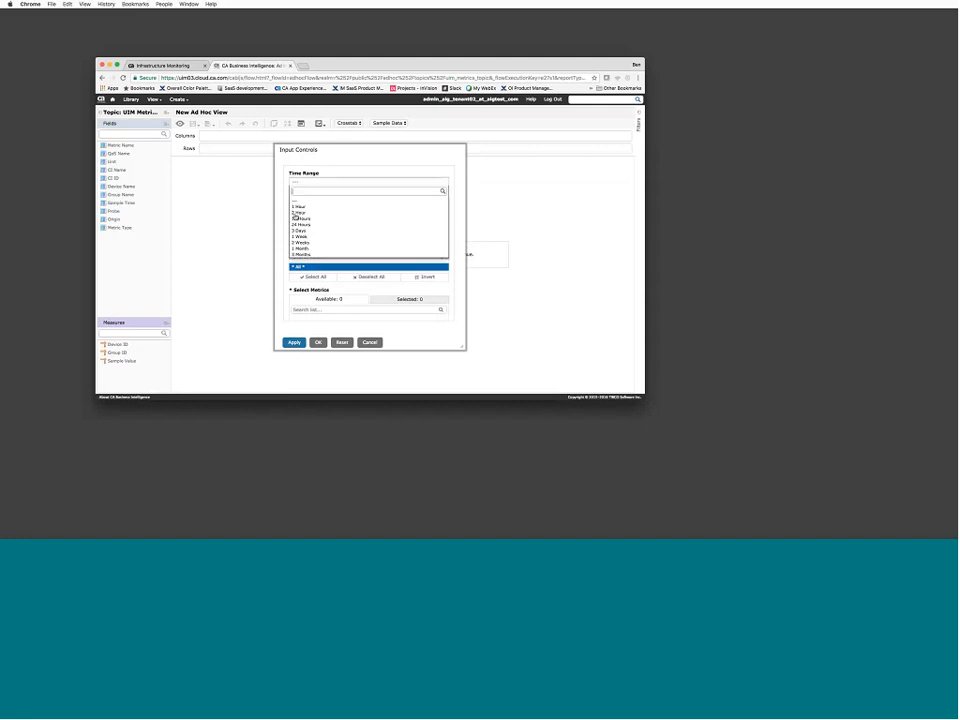
{"action": "left_click", "coordinate": [295, 224]}
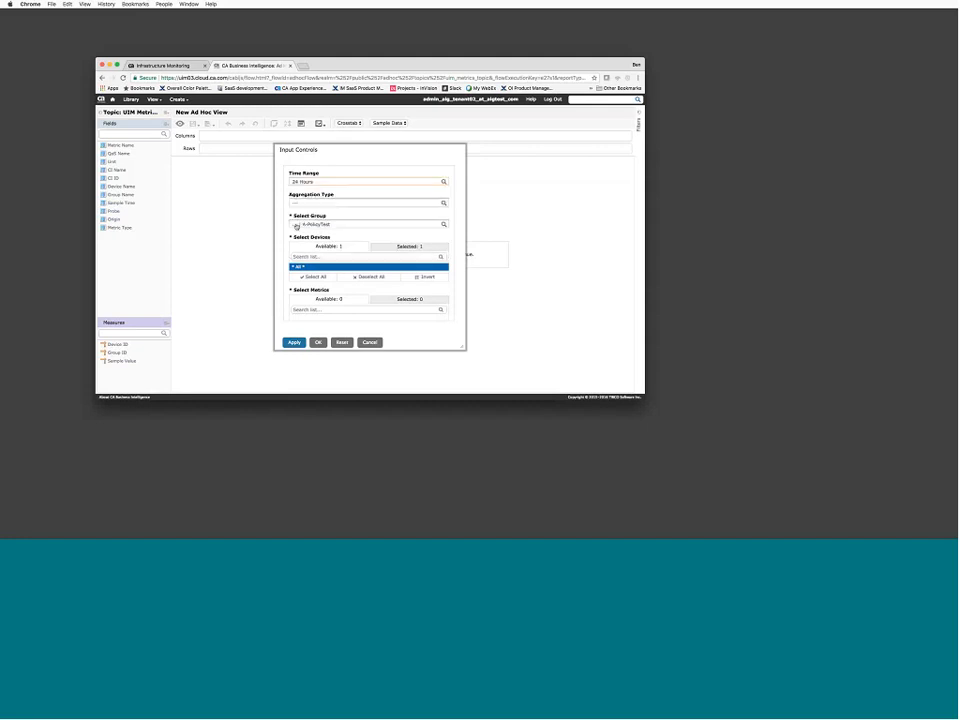
{"action": "left_click", "coordinate": [331, 202]}
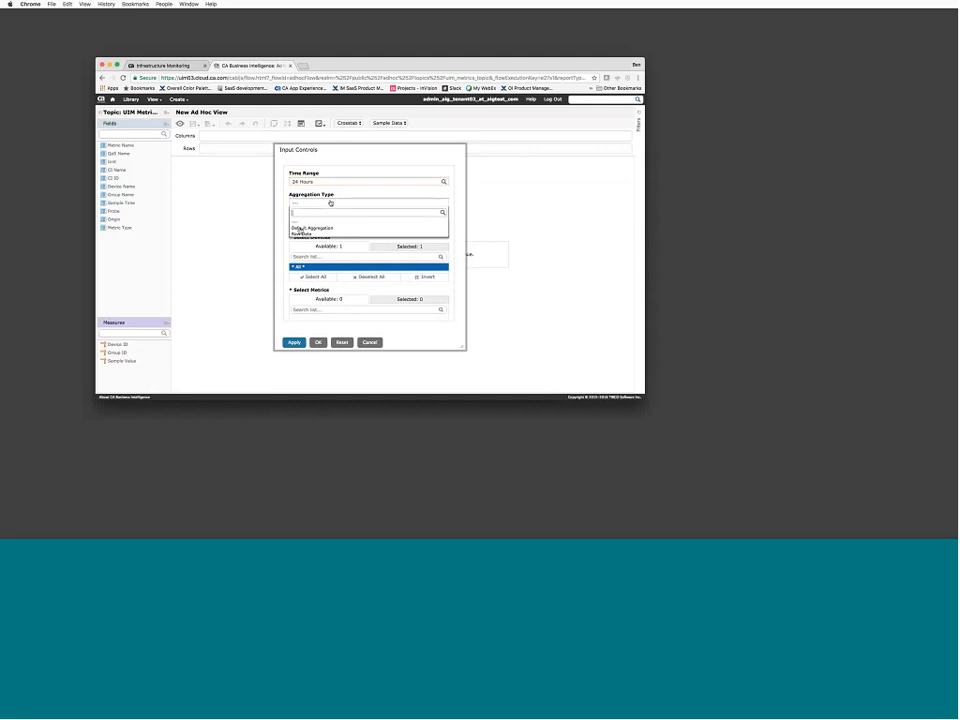
{"action": "left_click", "coordinate": [350, 228]}
{"action": "left_click", "coordinate": [358, 224]}
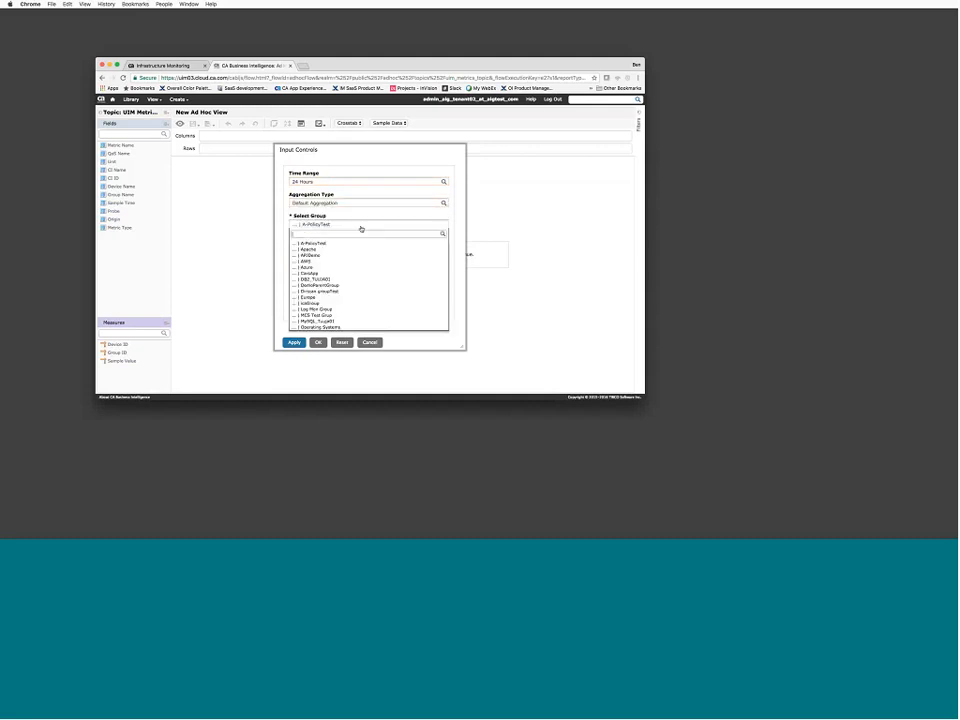
{"action": "type", "text": "te"}
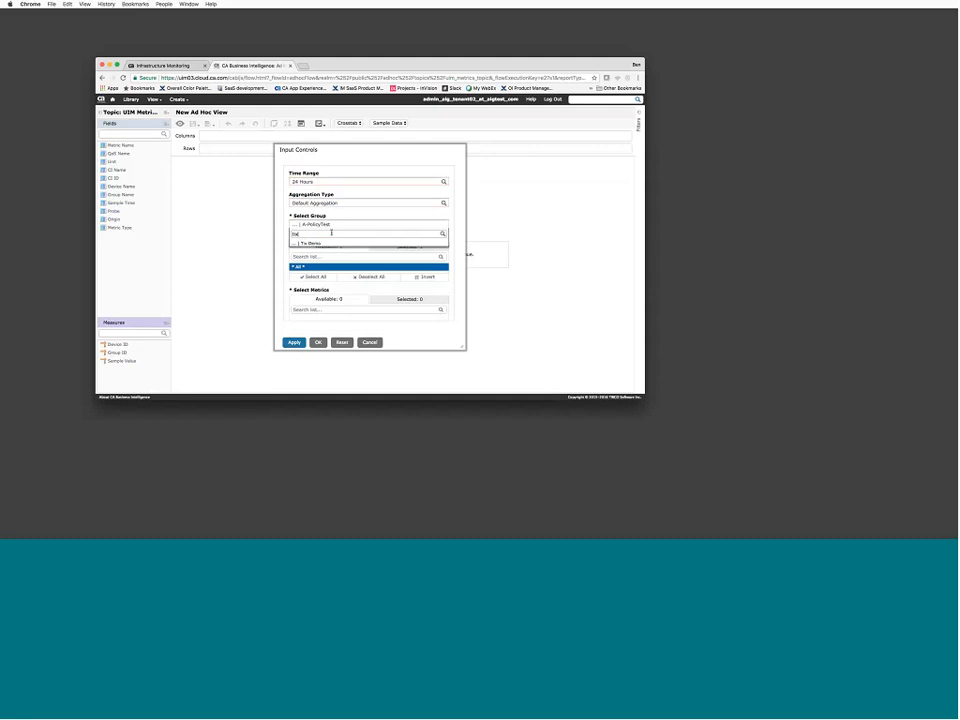
{"action": "left_click", "coordinate": [318, 244]}
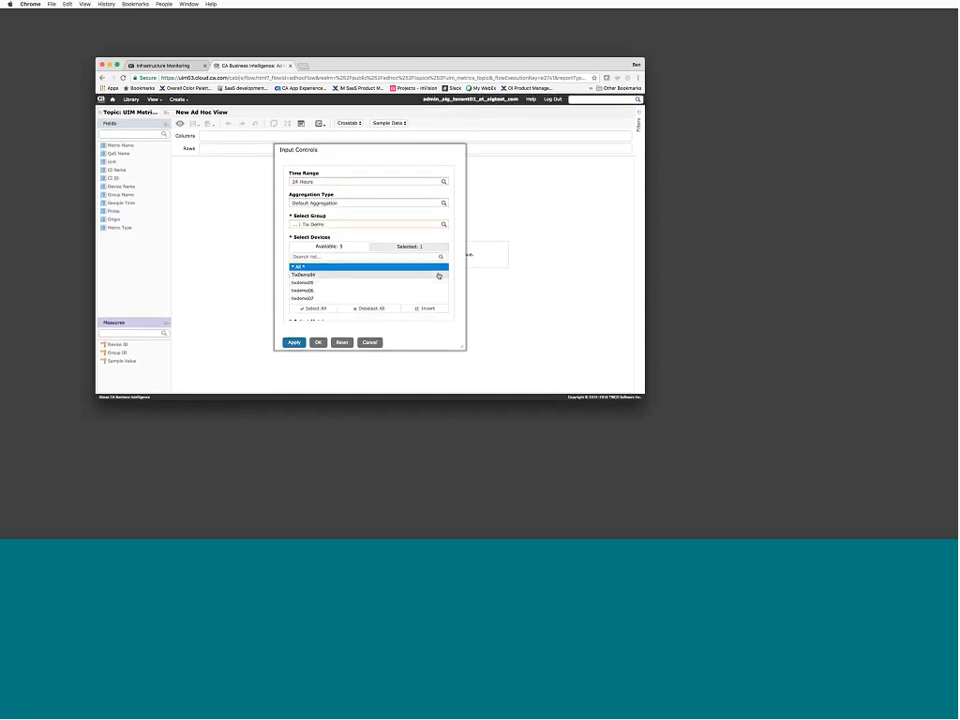
Choose the CPU Usage metric for all Tix Demo devices and confirm the input controls.
{"action": "scroll", "coordinate": [370, 283], "scroll_direction": "down", "scroll_amount": 3}
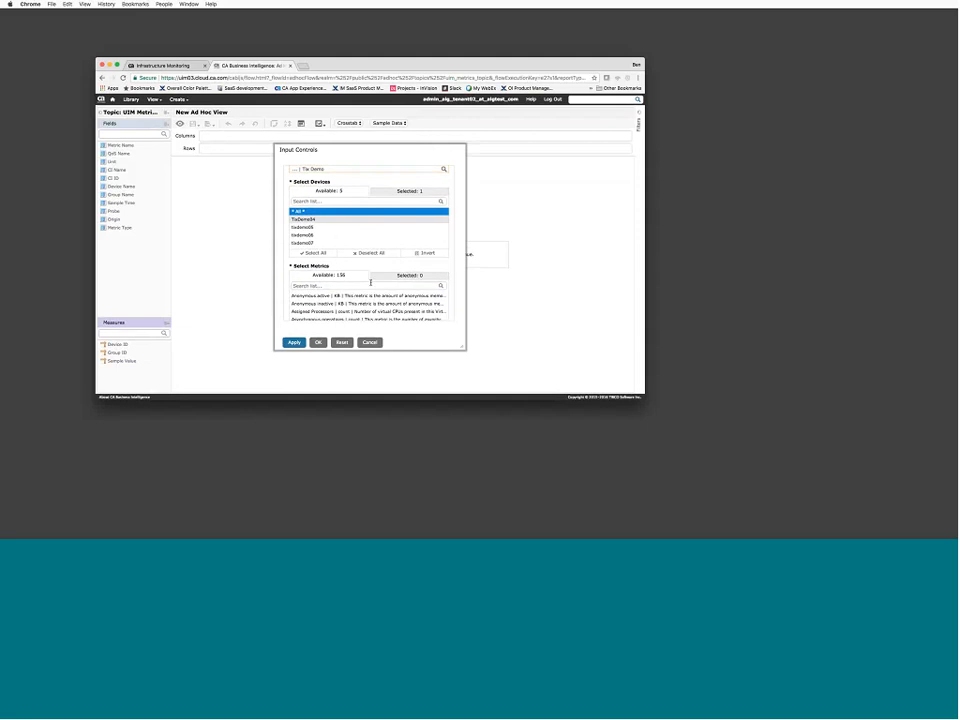
{"action": "left_click", "coordinate": [370, 285]}
{"action": "type", "text": "cpu"}
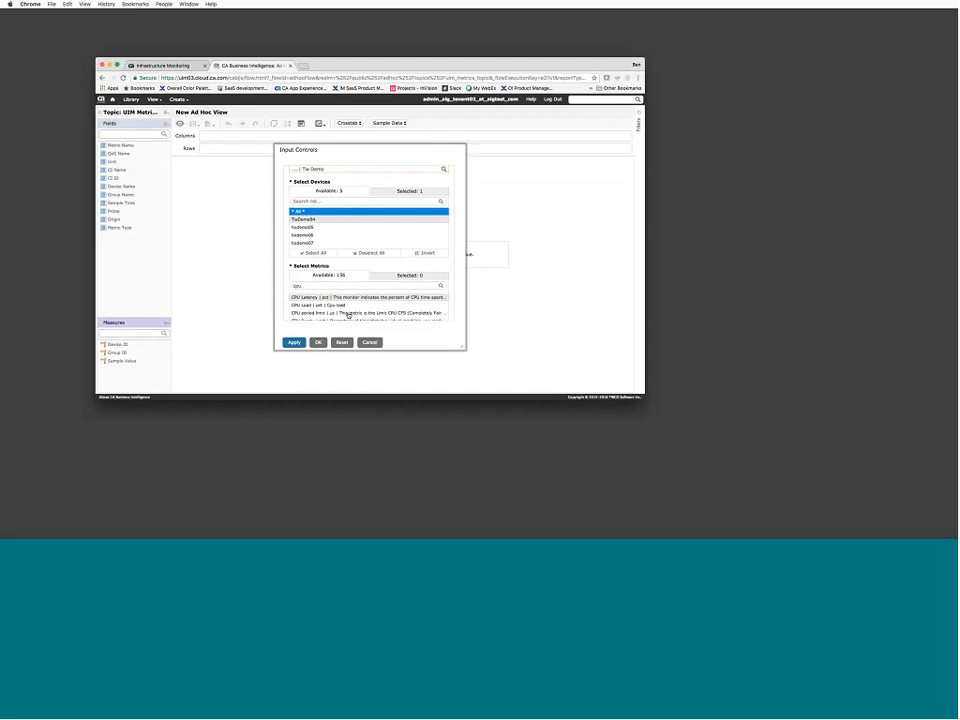
{"action": "scroll", "coordinate": [347, 315], "scroll_direction": "down", "scroll_amount": 2}
{"action": "left_click", "coordinate": [349, 313]}
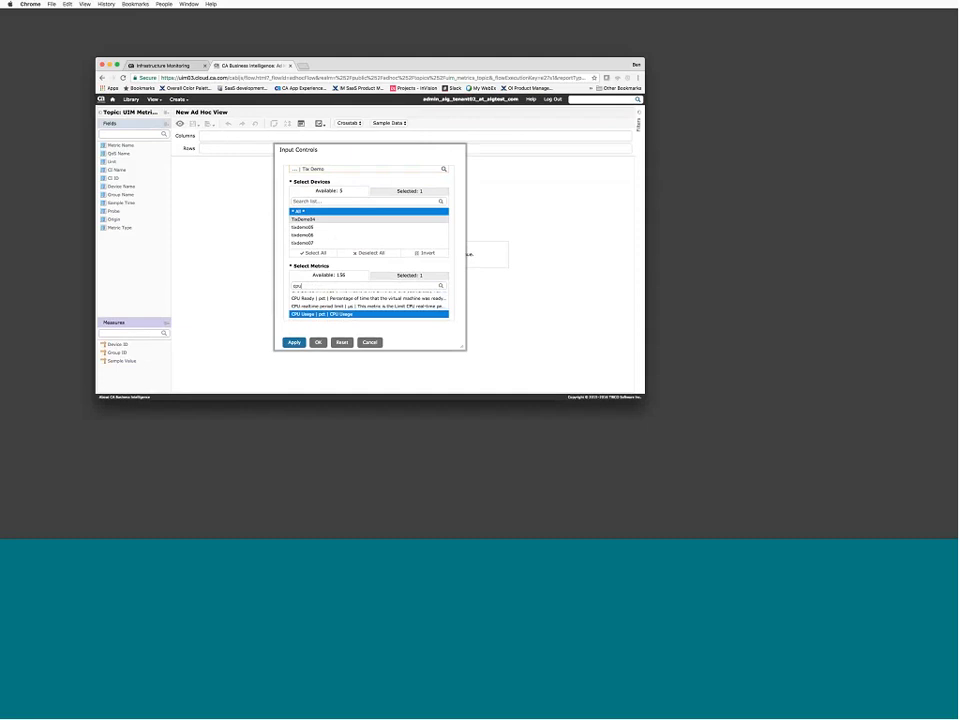
{"action": "left_click", "coordinate": [319, 343]}
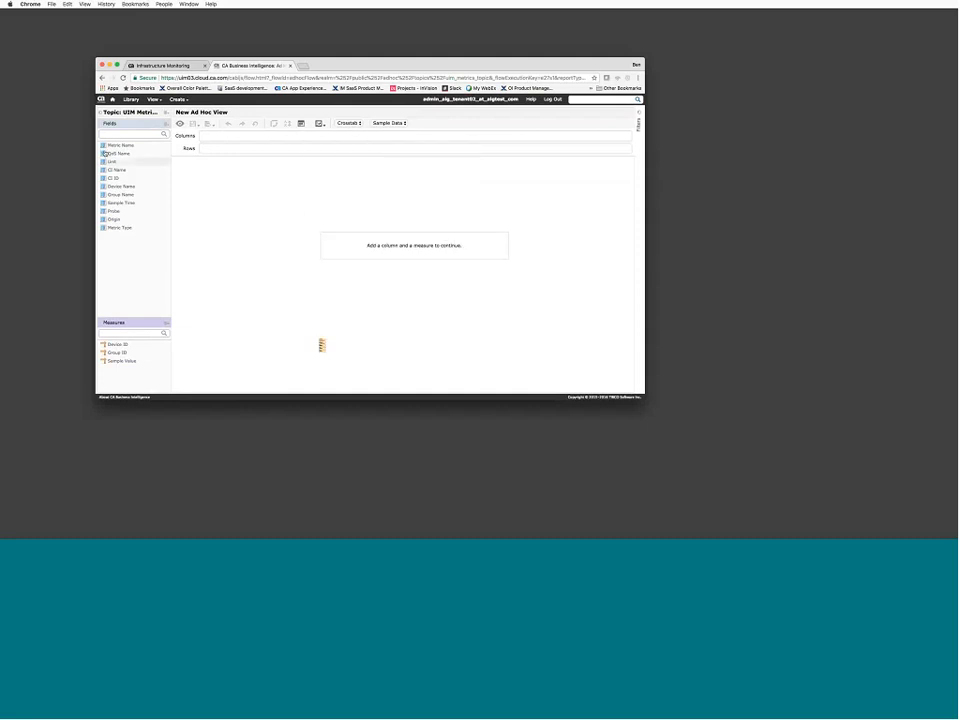
Place the Metric Name field and the Sample Value measure in the crosstab columns.
{"action": "left_click_drag", "start_coordinate": [106, 148], "coordinate": [211, 149]}
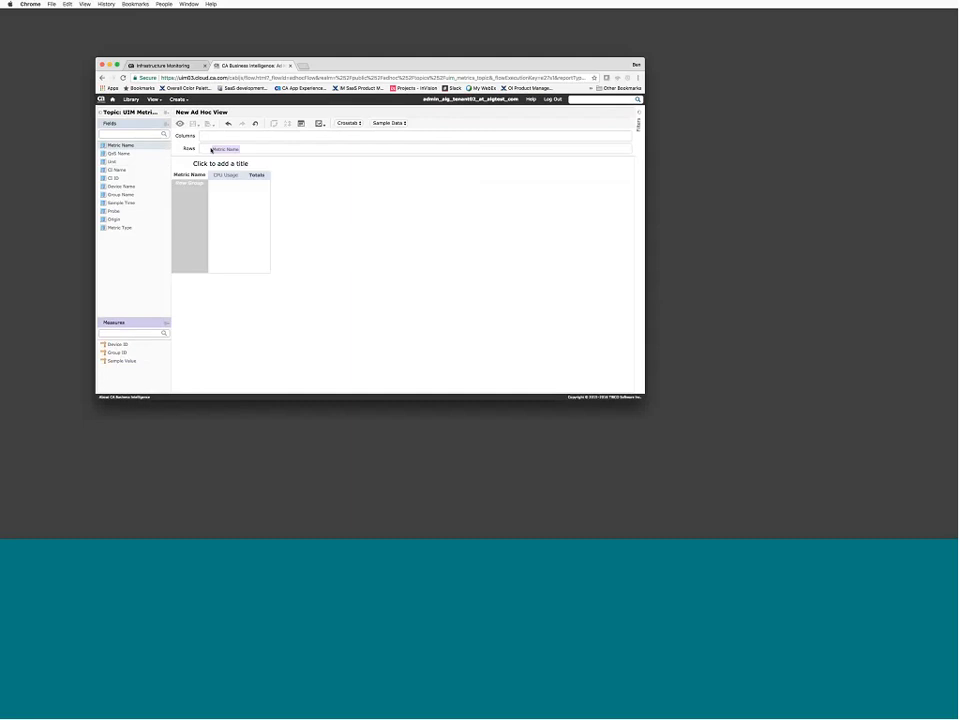
{"action": "left_click_drag", "start_coordinate": [211, 149], "coordinate": [216, 135]}
{"action": "left_click", "coordinate": [112, 161]}
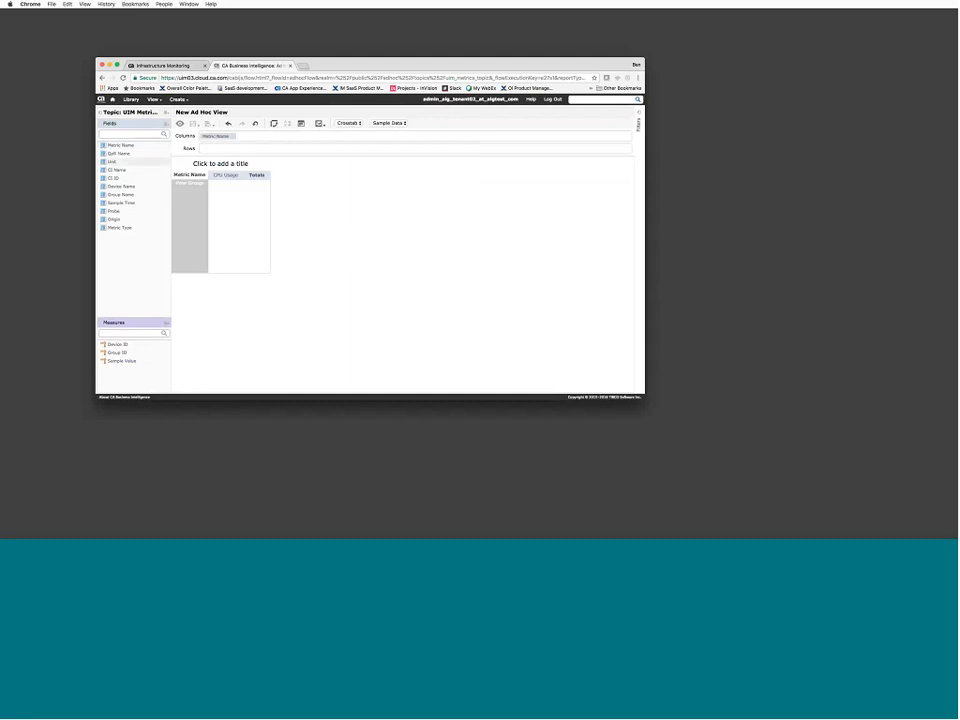
{"action": "left_click_drag", "start_coordinate": [122, 360], "coordinate": [266, 136]}
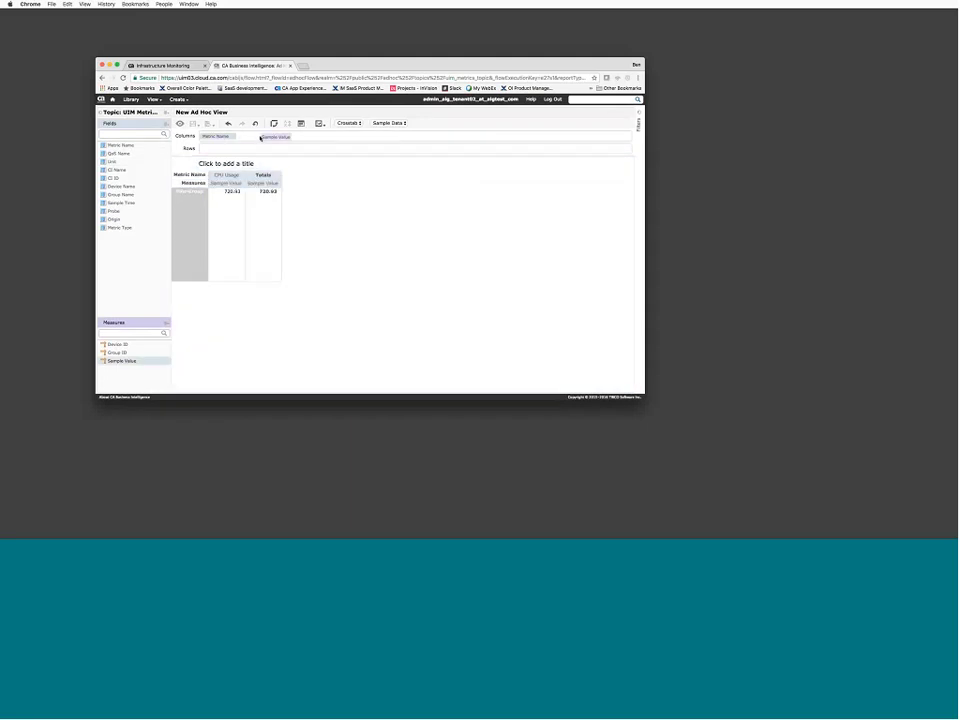
Add Device Name to the columns ahead of Metric Name, then expand and collapse its column group.
{"action": "left_click_drag", "start_coordinate": [112, 187], "coordinate": [237, 149]}
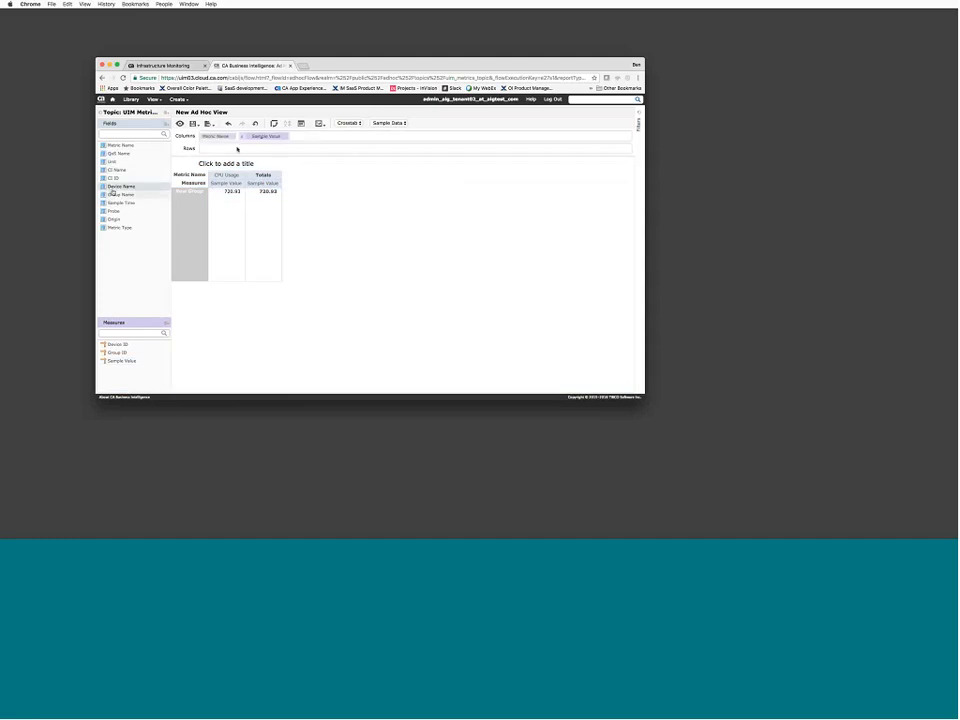
{"action": "left_click_drag", "start_coordinate": [237, 149], "coordinate": [207, 138]}
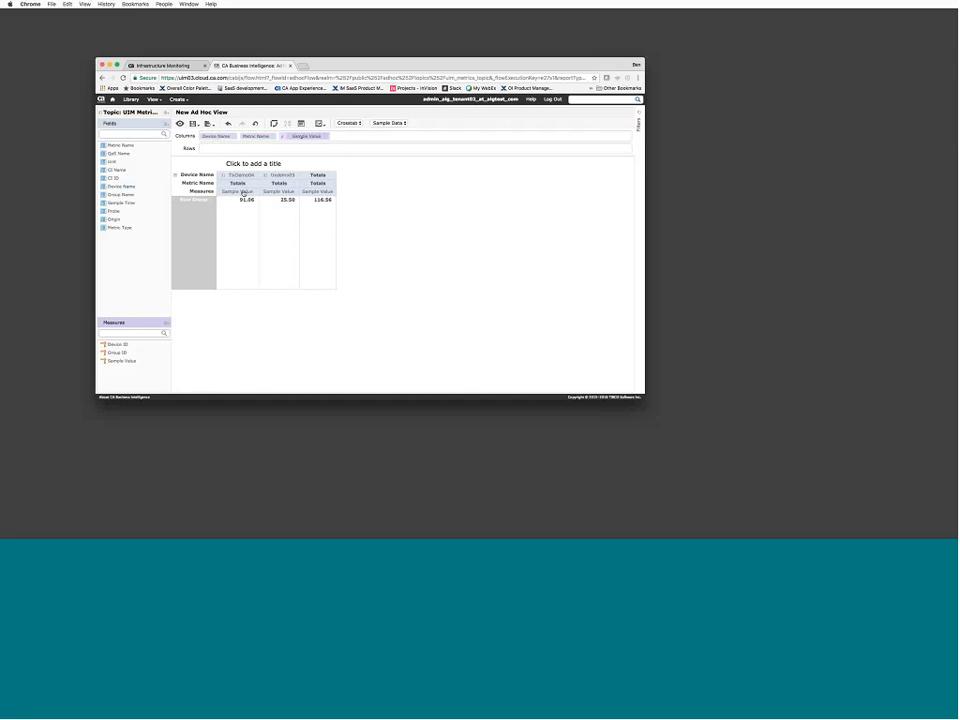
{"action": "left_click", "coordinate": [176, 175]}
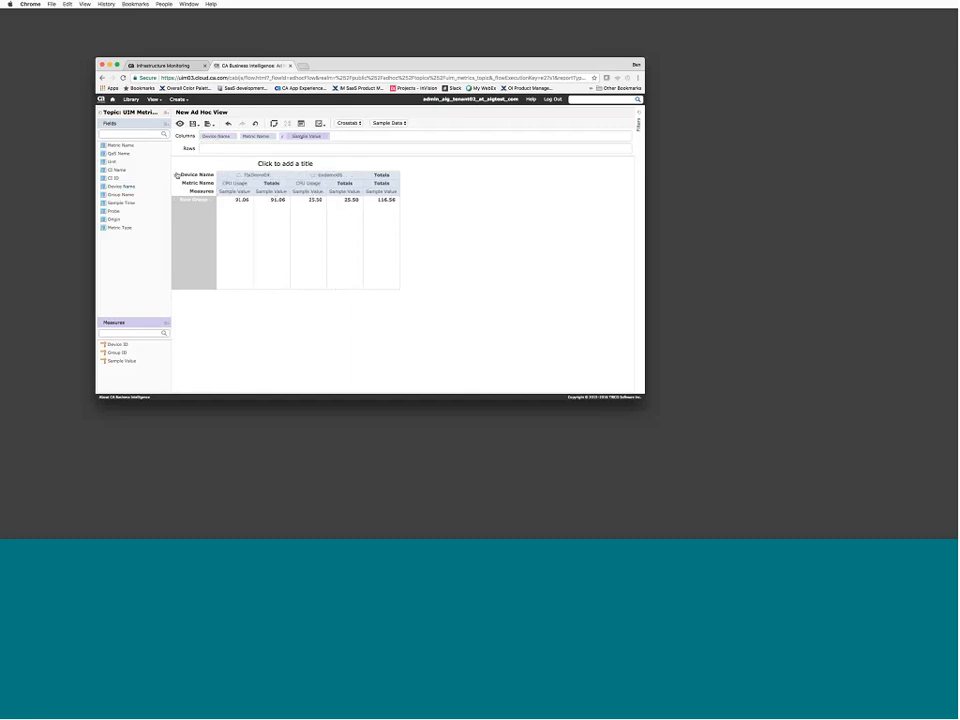
{"action": "left_click", "coordinate": [176, 175]}
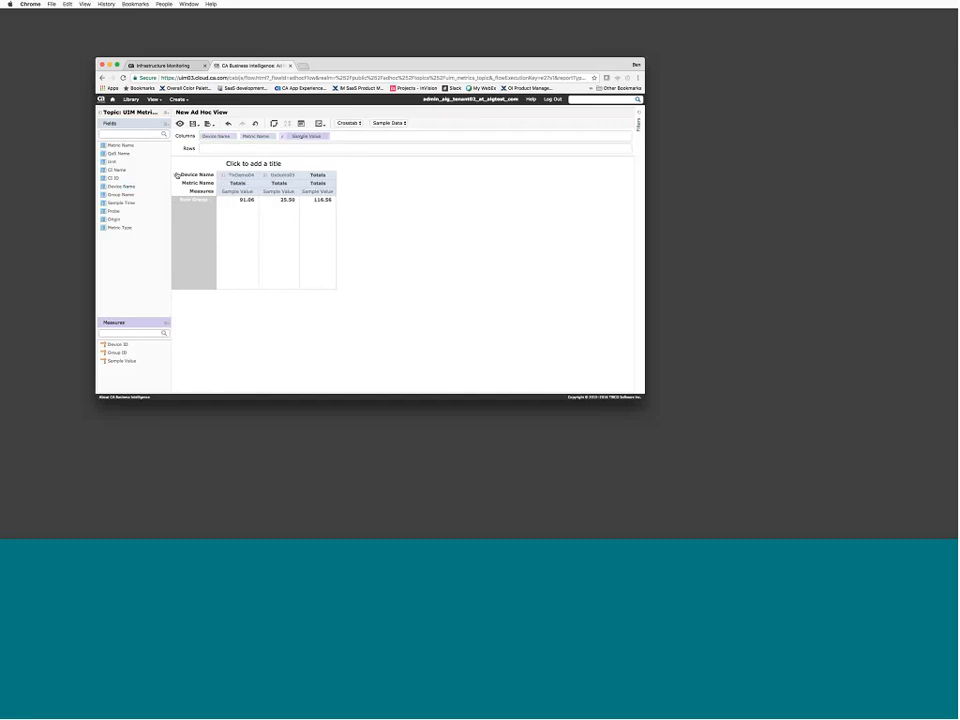
Add the Group Name field to the crosstab rows.
{"action": "left_click", "coordinate": [273, 166]}
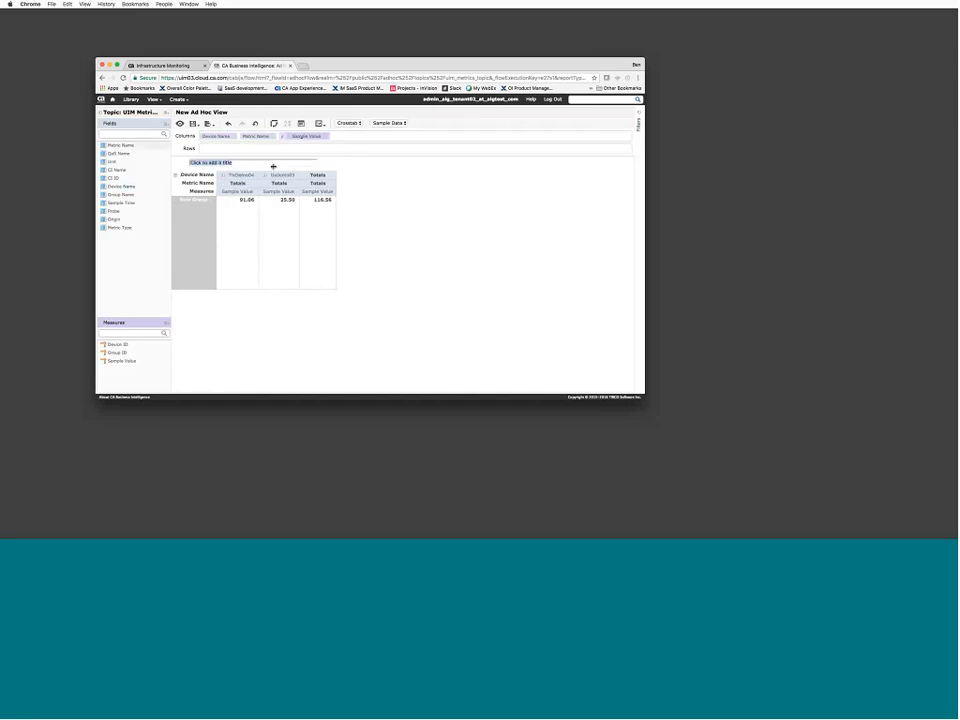
{"action": "left_click", "coordinate": [411, 201]}
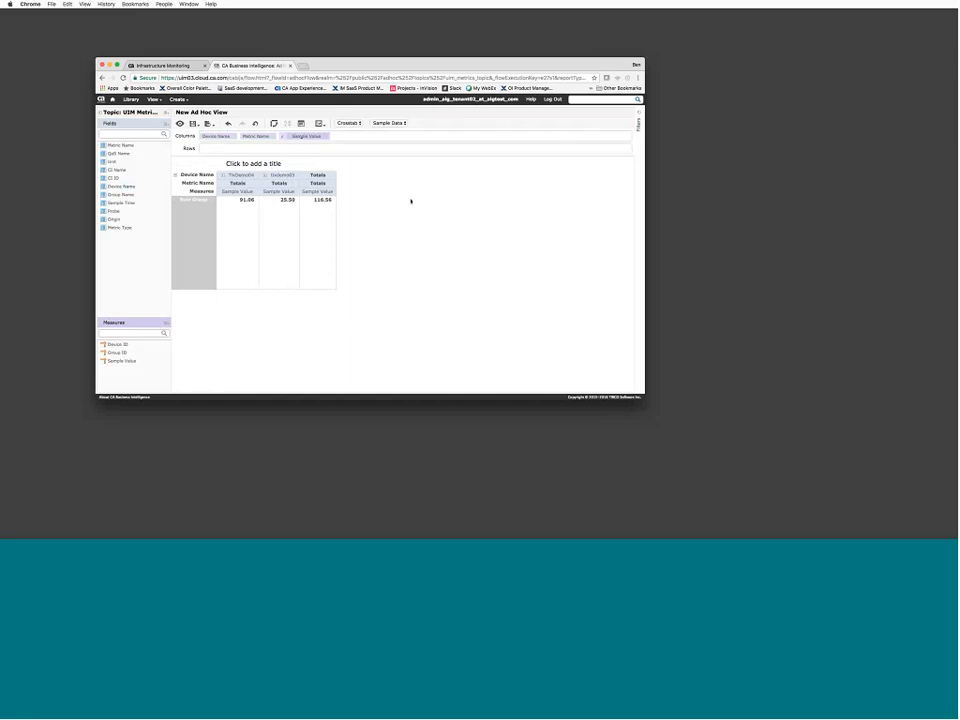
{"action": "left_click_drag", "start_coordinate": [121, 194], "coordinate": [220, 151]}
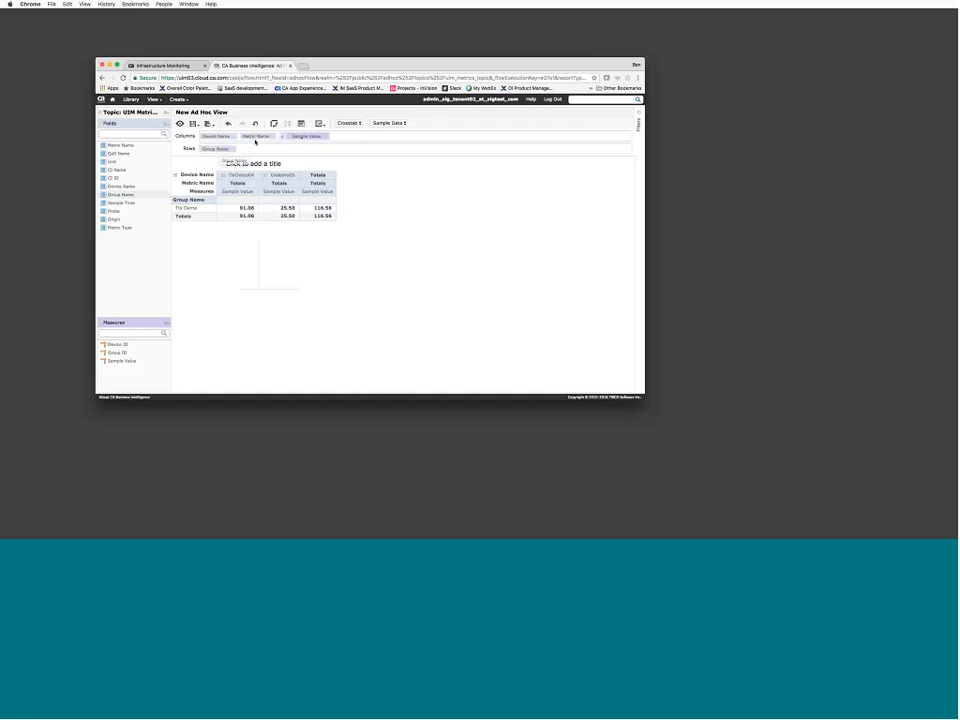
Change Sample Value's summary calculation to Average and remove Device Name from the crosstab.
{"action": "left_click", "coordinate": [306, 135]}
{"action": "mouse_move", "coordinate": [350, 143]}
{"action": "left_click", "coordinate": [397, 152]}
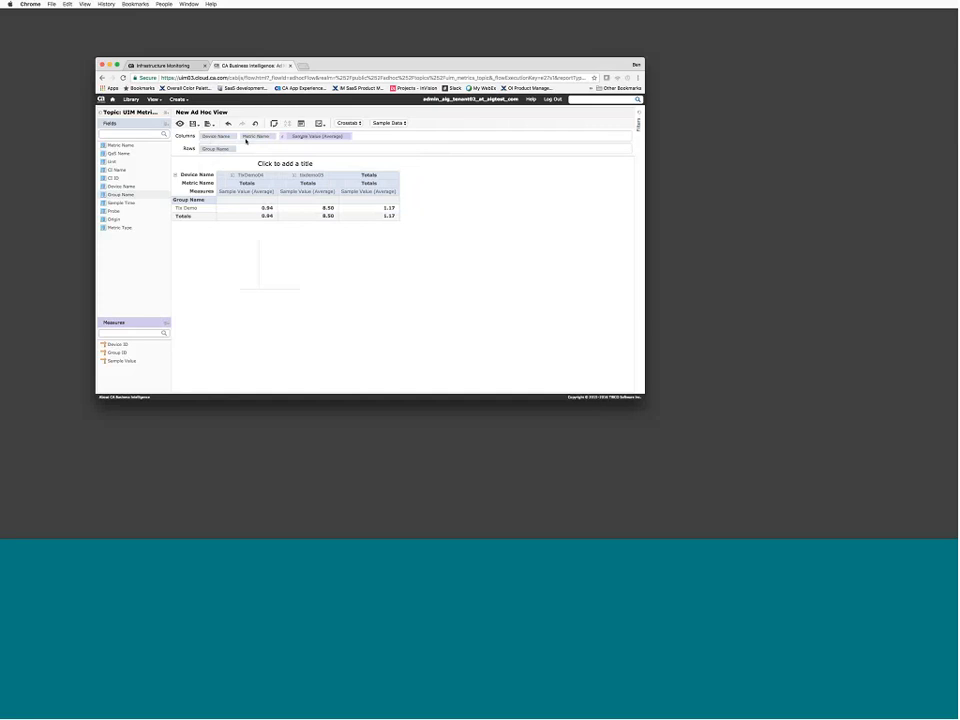
{"action": "left_click", "coordinate": [223, 137]}
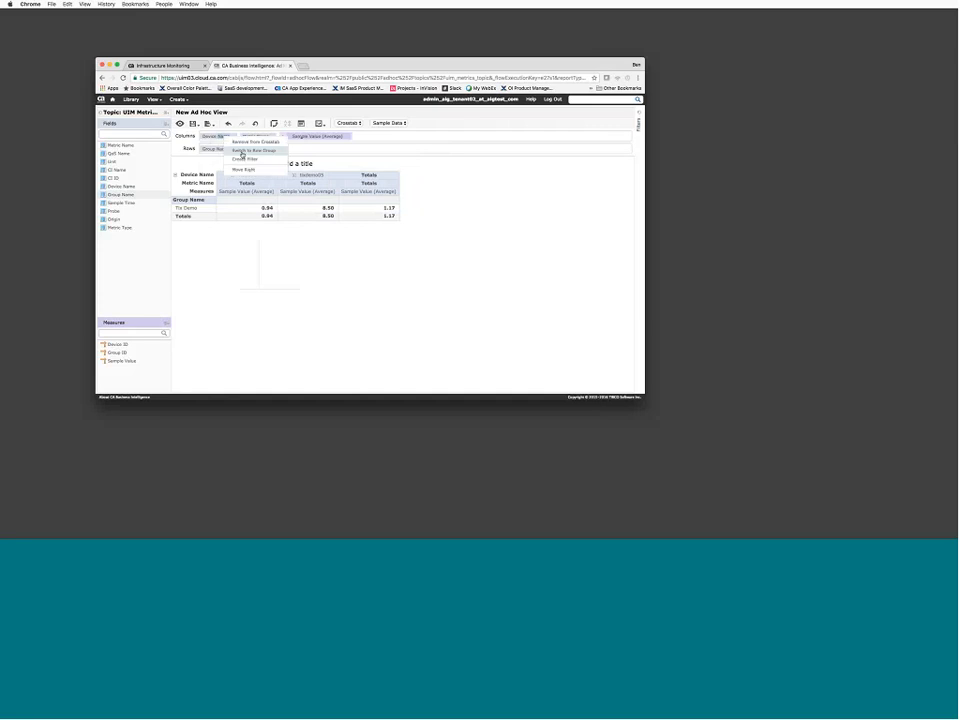
{"action": "left_click", "coordinate": [248, 143]}
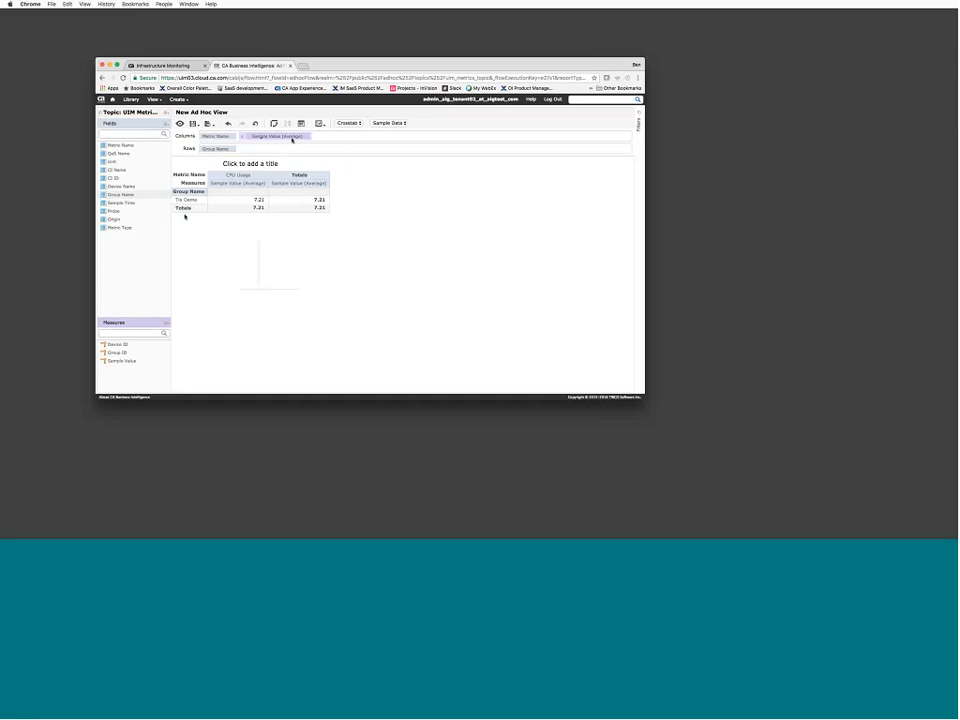
Try adding Sample Value as a second measure column and open its summary calculation choices.
{"action": "right_click", "coordinate": [127, 361]}
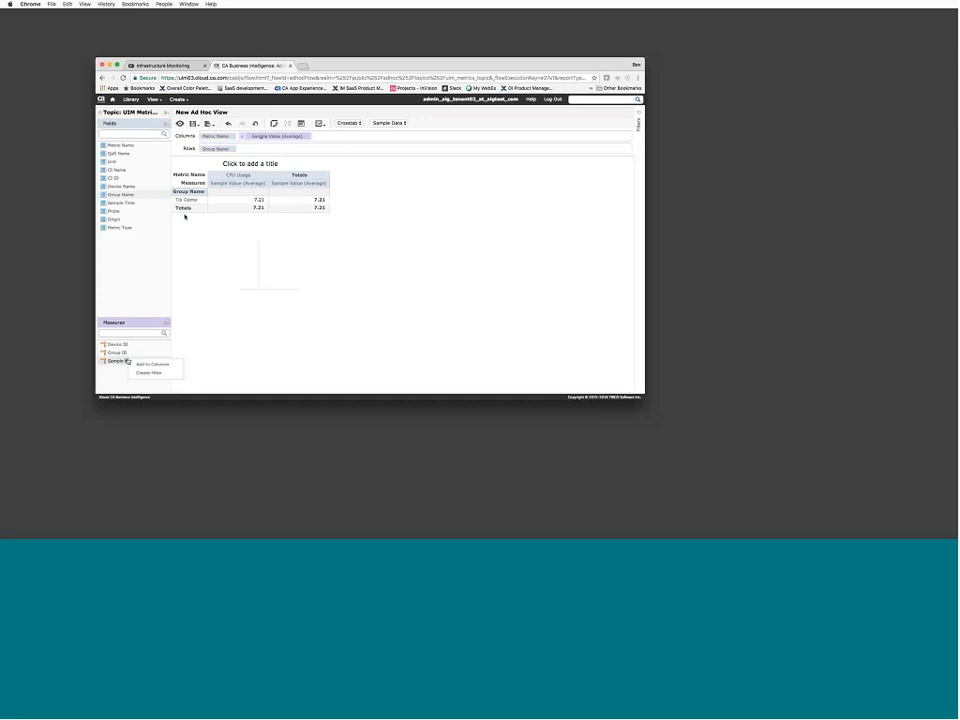
{"action": "left_click", "coordinate": [146, 364]}
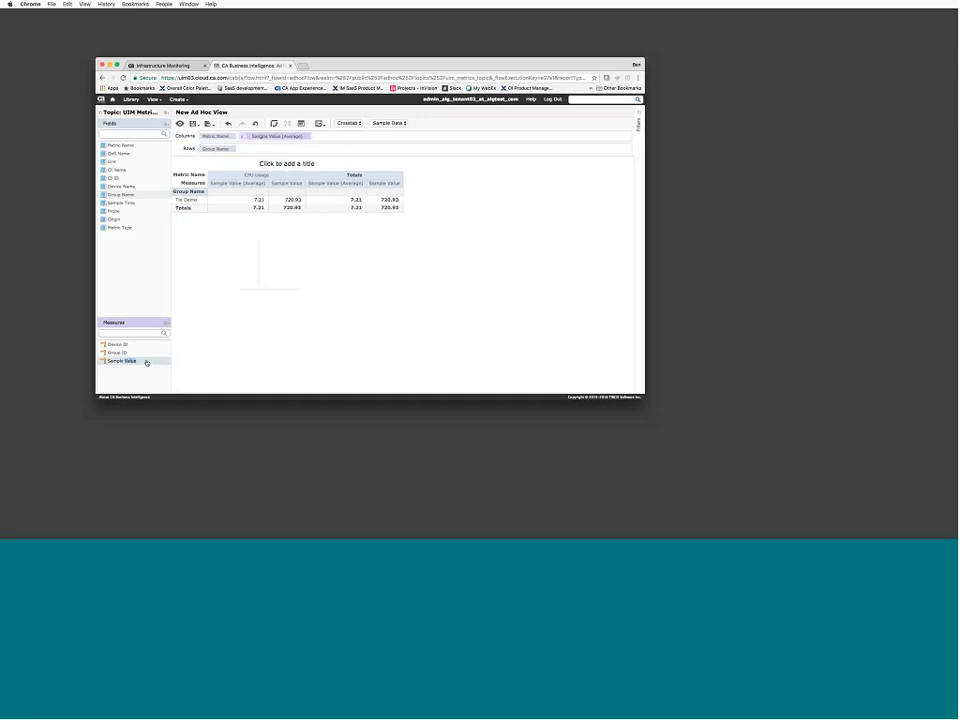
{"action": "left_click", "coordinate": [166, 323]}
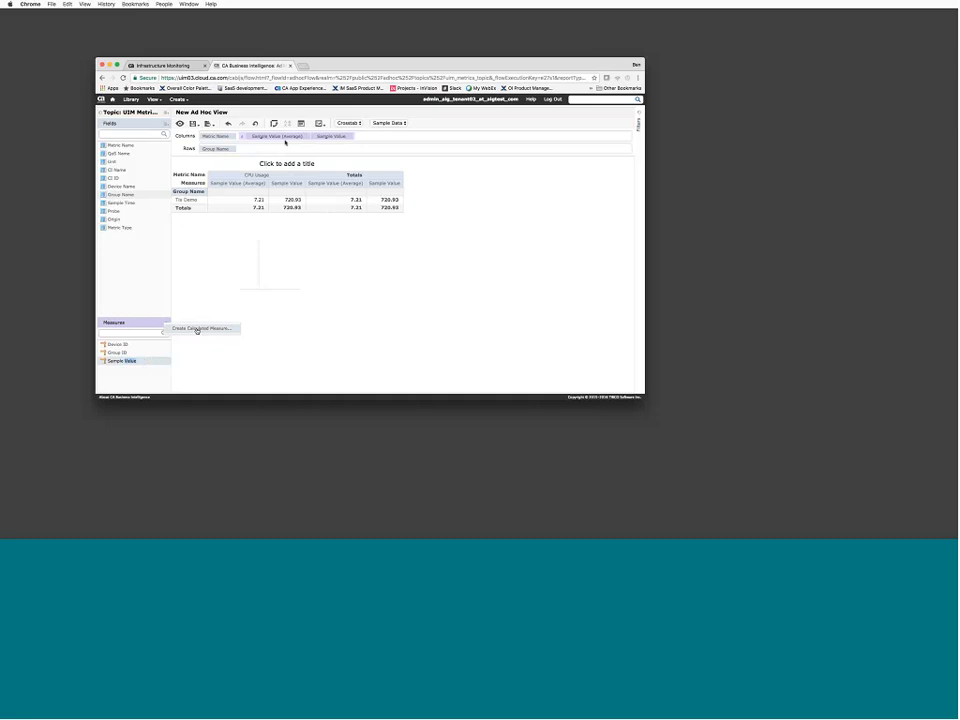
{"action": "left_click", "coordinate": [319, 137]}
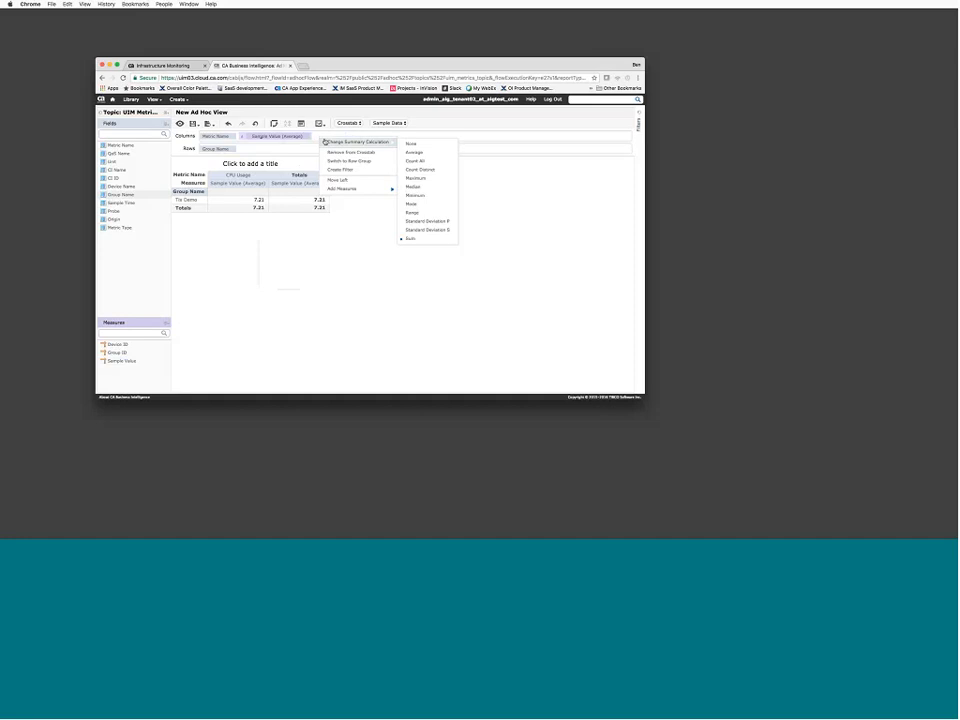
{"action": "left_click", "coordinate": [510, 240]}
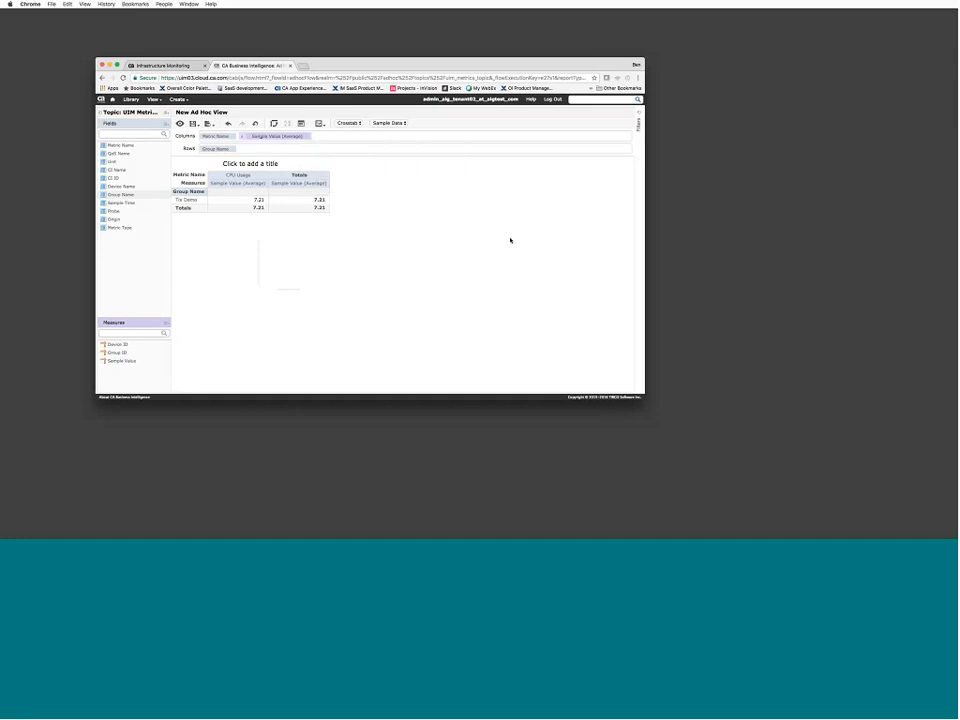
Switch the Ad Hoc View's visualization type from Crosstab to Chart.
{"action": "left_click", "coordinate": [193, 124]}
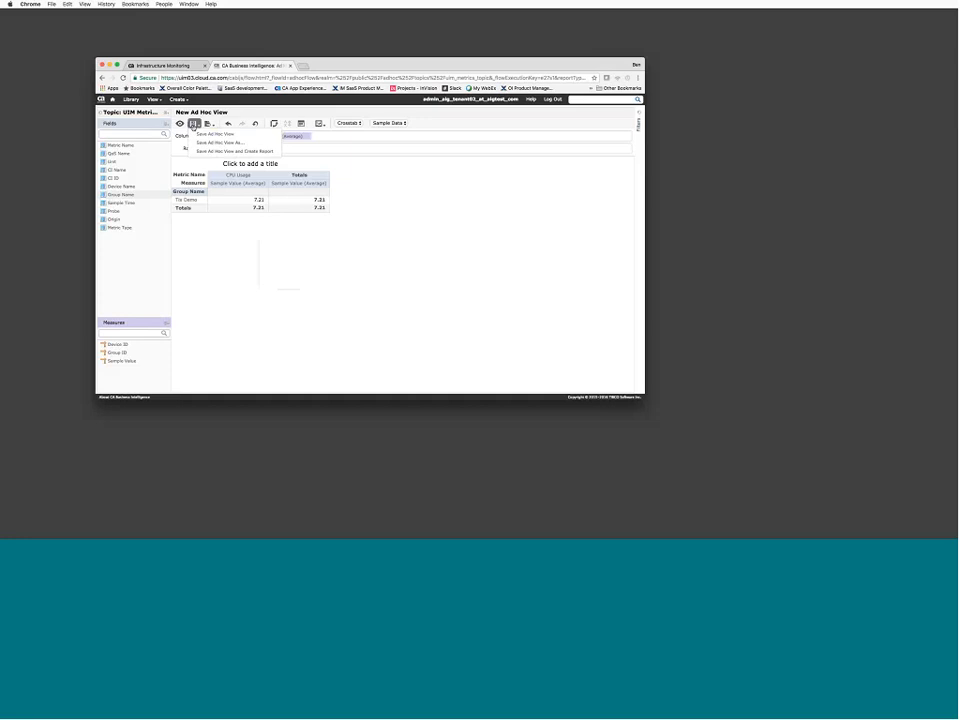
{"action": "left_click", "coordinate": [319, 123]}
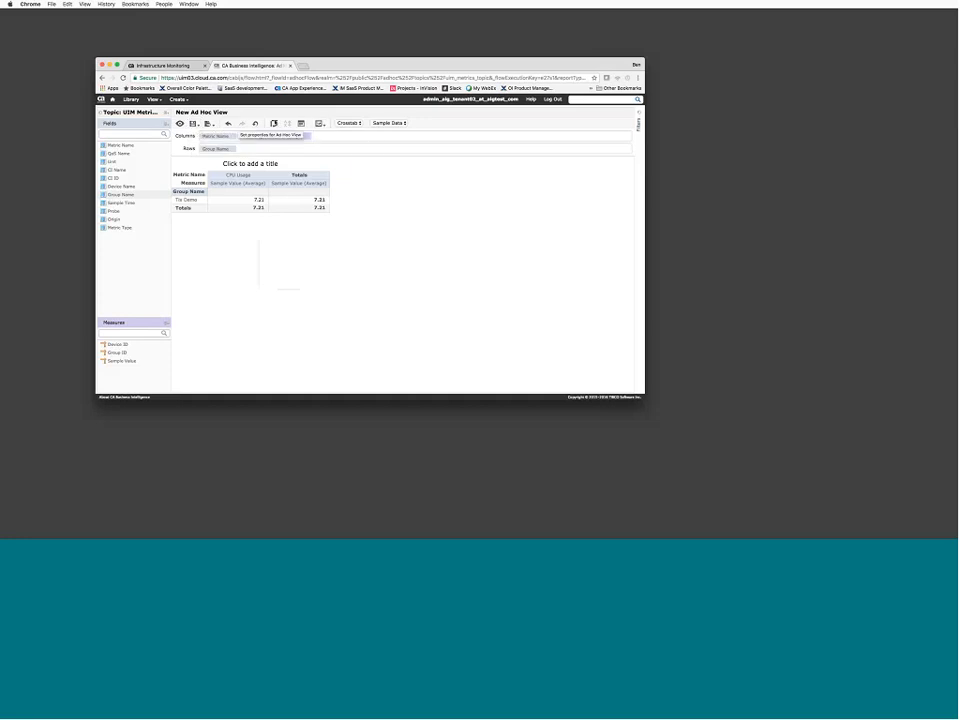
{"action": "left_click", "coordinate": [349, 123]}
{"action": "left_click", "coordinate": [346, 121]}
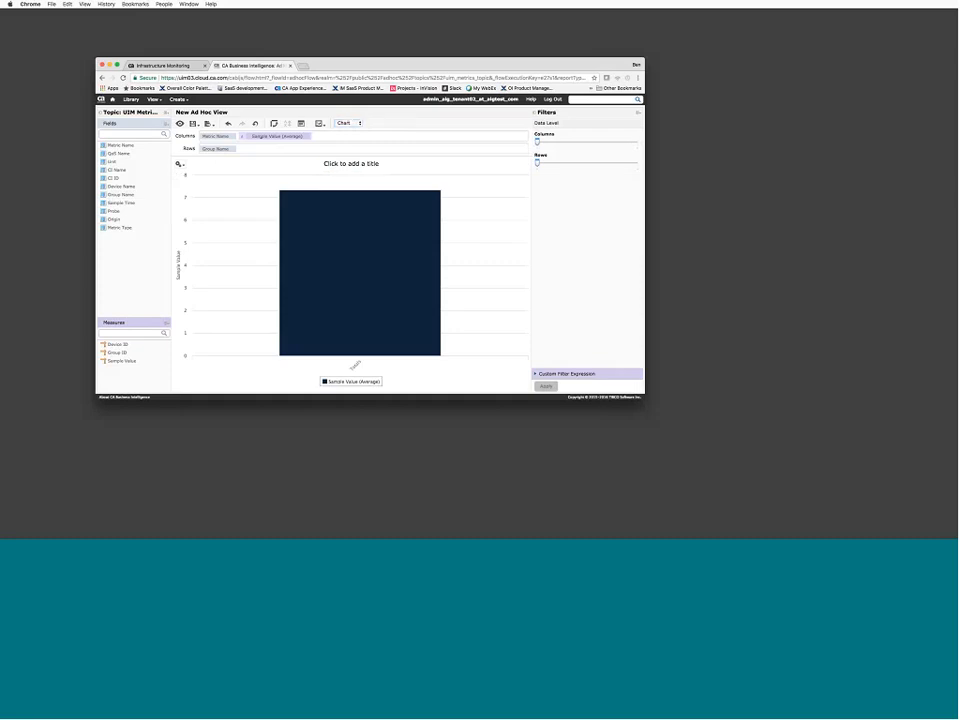
Review the chart's axis, label, appearance and advanced formatting options in Chart Format.
{"action": "left_click", "coordinate": [178, 164]}
{"action": "left_click", "coordinate": [189, 184]}
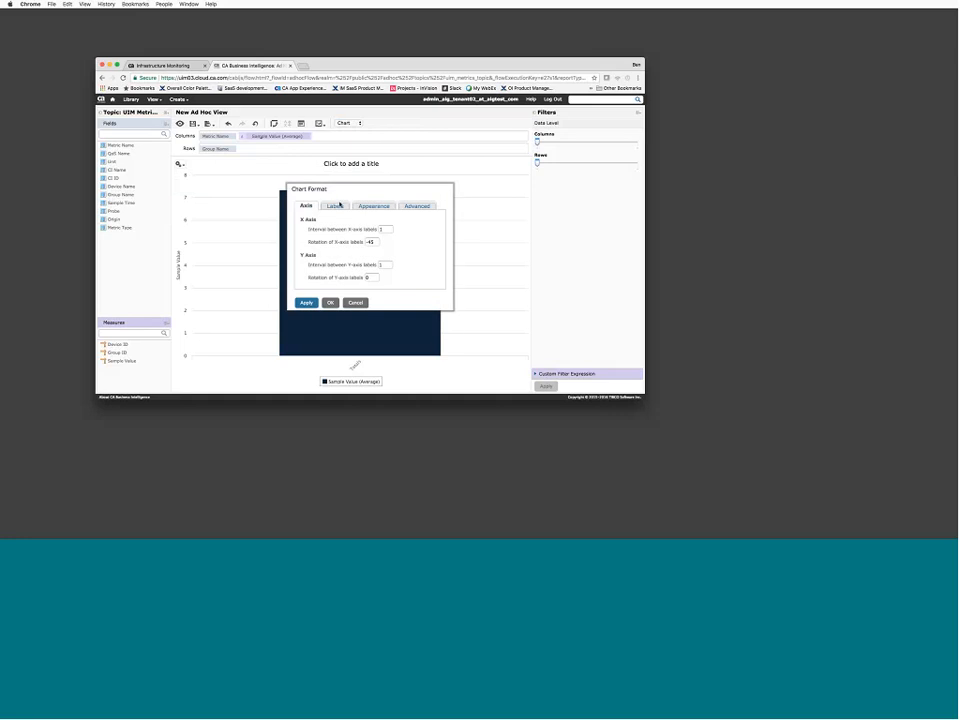
{"action": "left_click", "coordinate": [337, 205]}
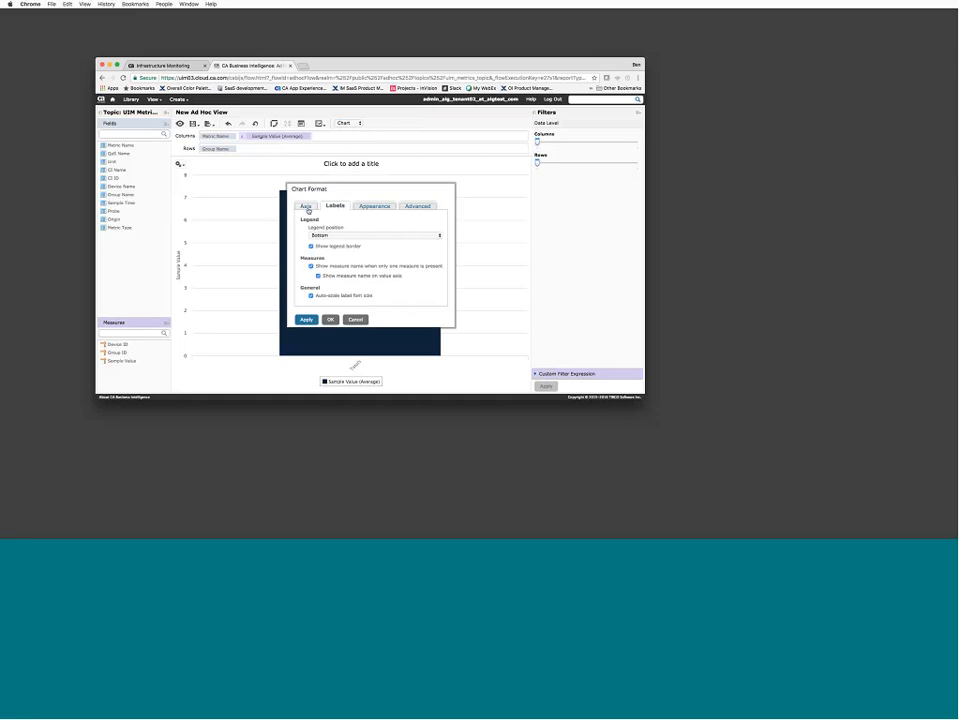
{"action": "left_click", "coordinate": [366, 209]}
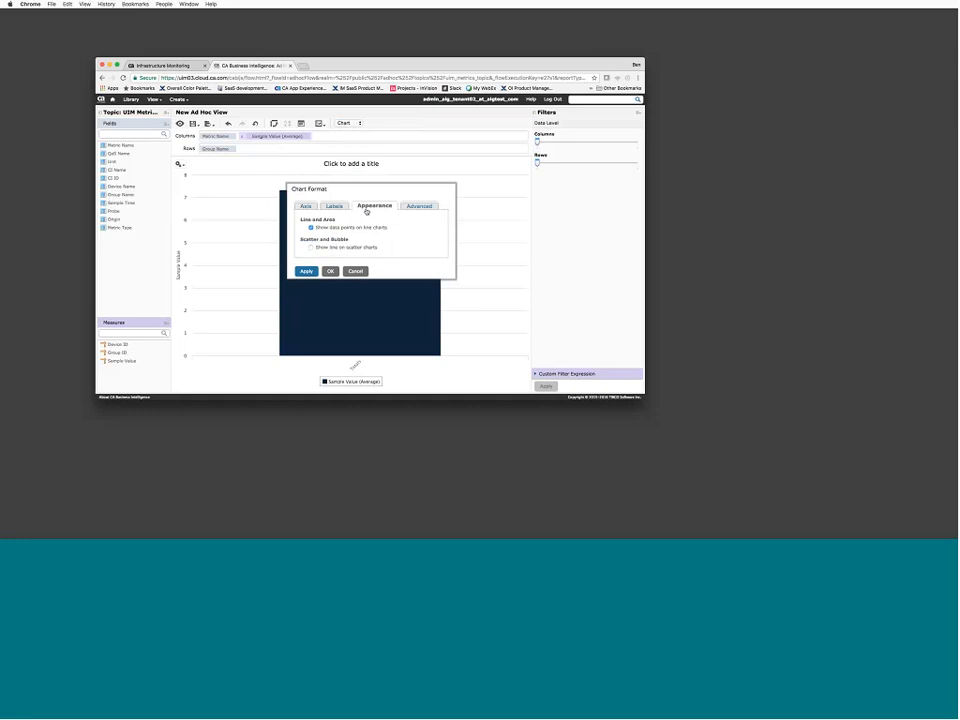
{"action": "left_click", "coordinate": [412, 206]}
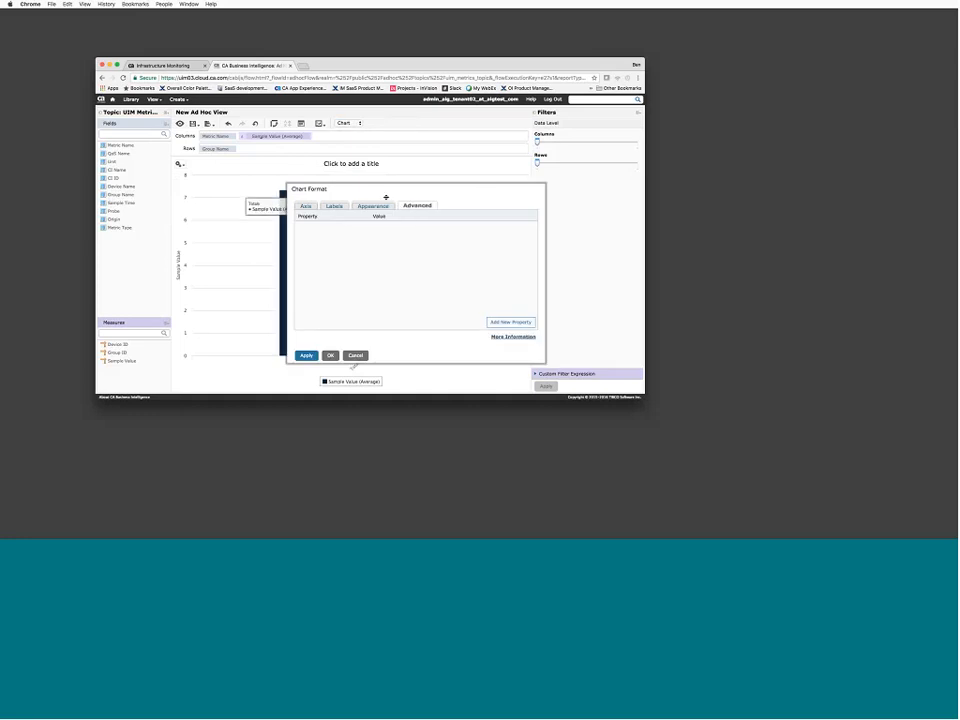
Examine the Jaspersoft wiki's supported advanced chart formatting properties and examples, then return to the Ad Hoc View and dismiss Chart Format without changes.
{"action": "left_click", "coordinate": [520, 337]}
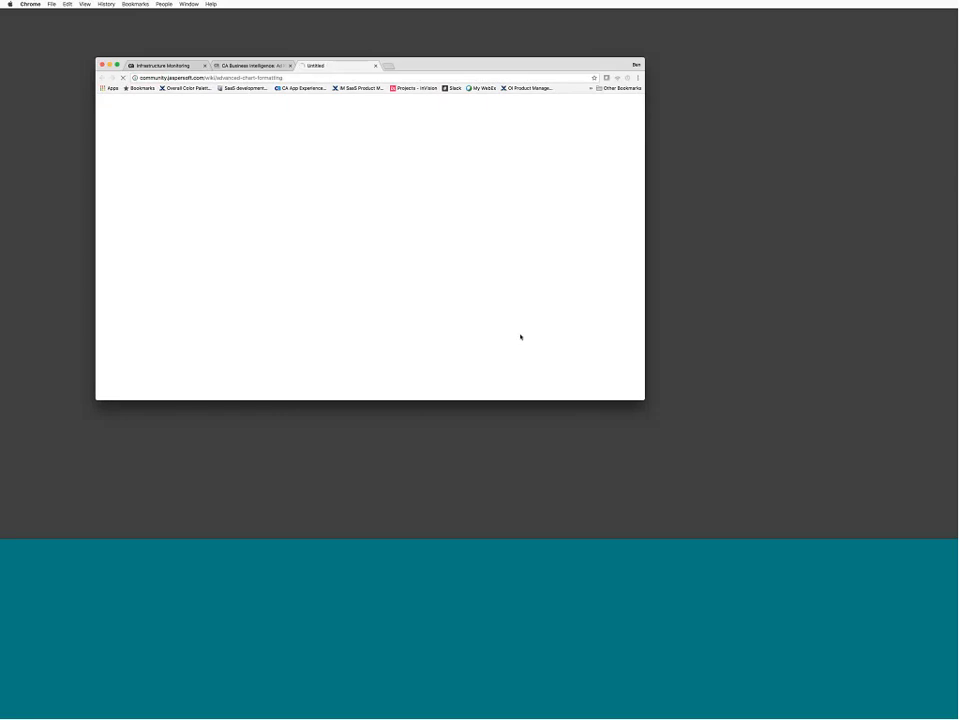
{"action": "scroll", "coordinate": [516, 330], "scroll_direction": "down", "scroll_amount": 5}
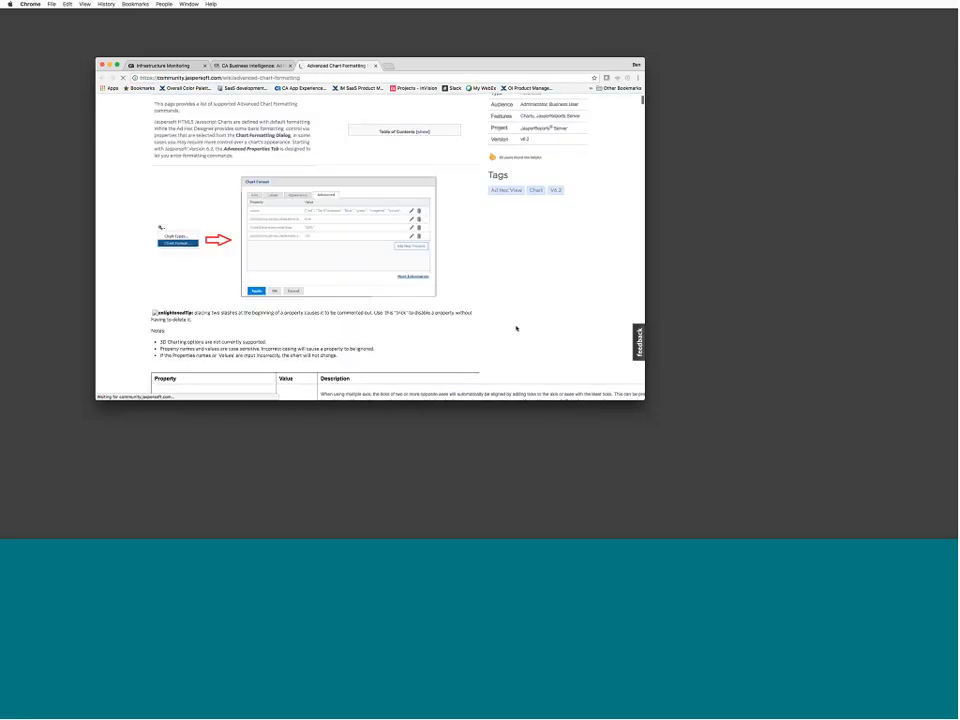
{"action": "scroll", "coordinate": [516, 328], "scroll_direction": "down", "scroll_amount": 10}
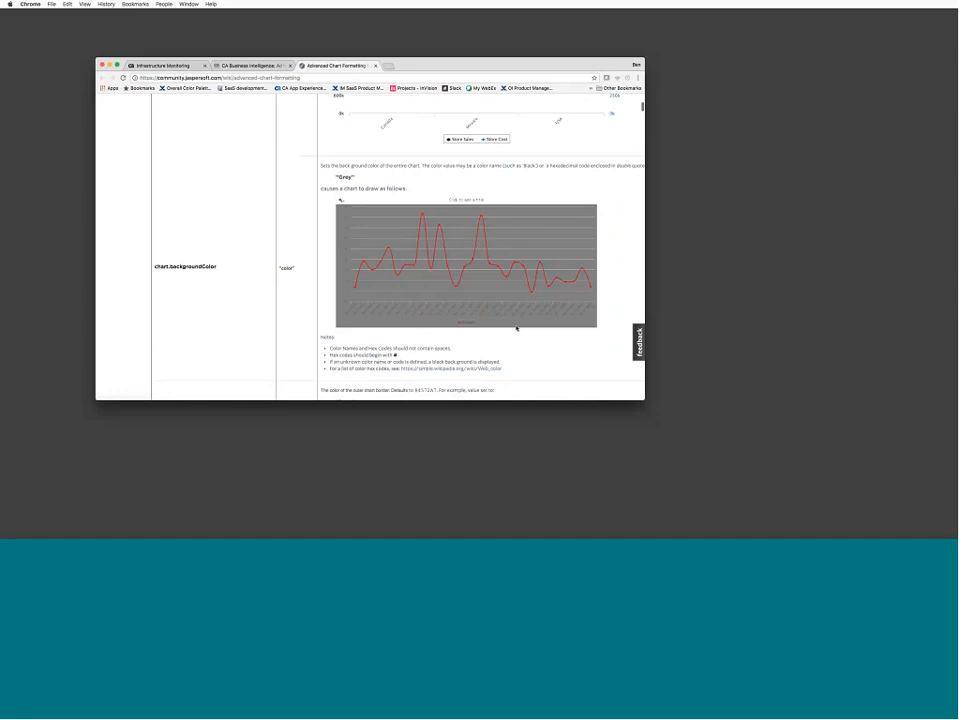
{"action": "scroll", "coordinate": [516, 328], "scroll_direction": "down", "scroll_amount": 10}
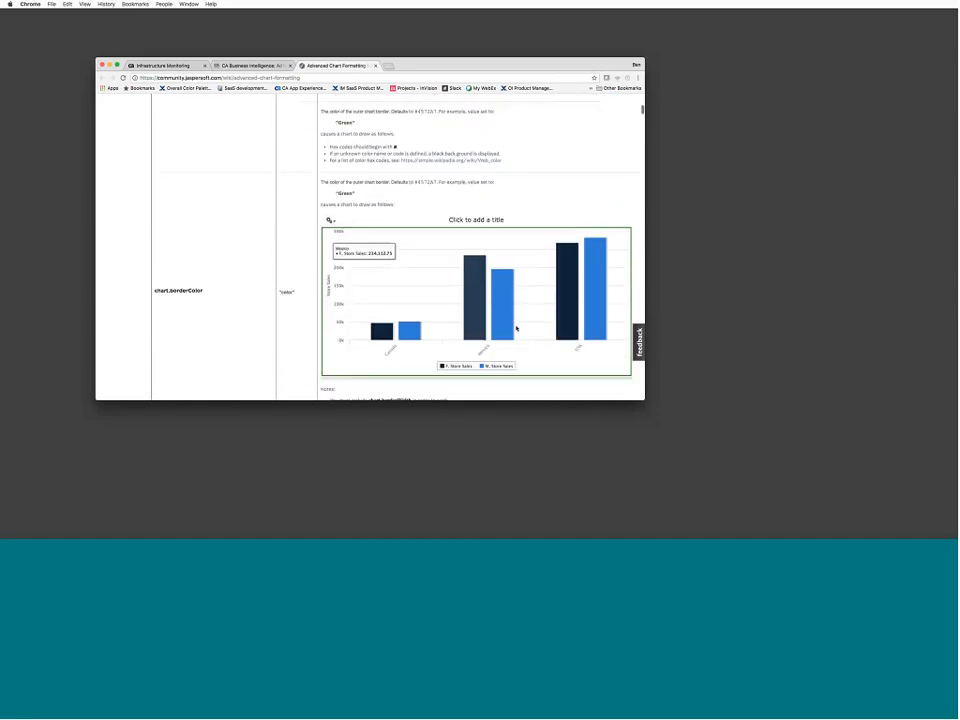
{"action": "scroll", "coordinate": [516, 328], "scroll_direction": "down", "scroll_amount": 10}
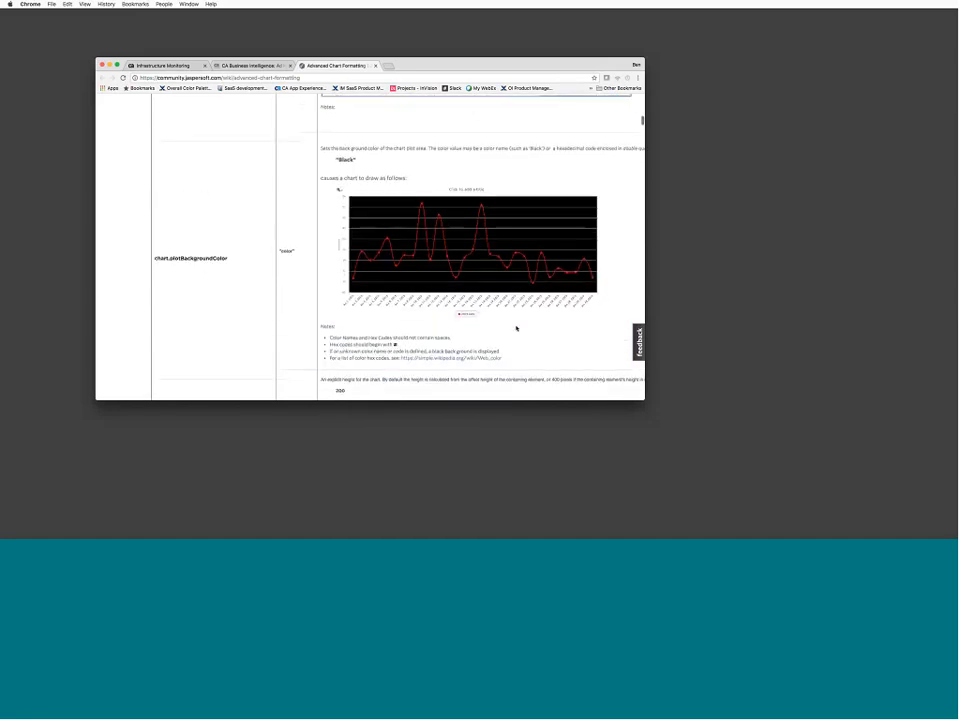
{"action": "scroll", "coordinate": [516, 328], "scroll_direction": "down", "scroll_amount": 10}
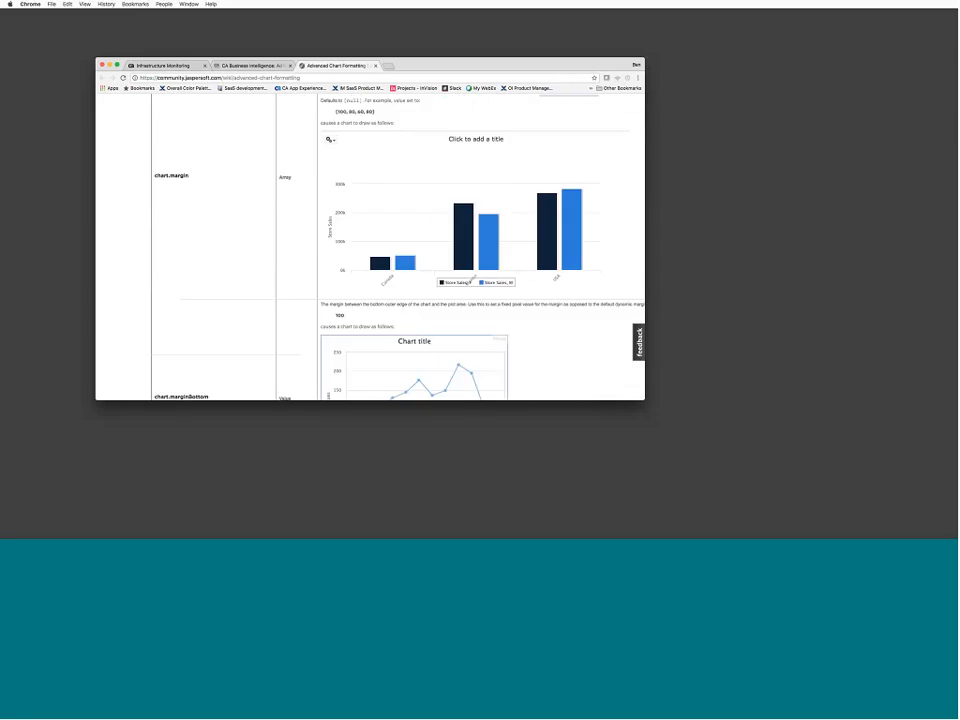
{"action": "scroll", "coordinate": [365, 228], "scroll_direction": "down", "scroll_amount": 10}
{"action": "scroll", "coordinate": [363, 228], "scroll_direction": "down", "scroll_amount": 6}
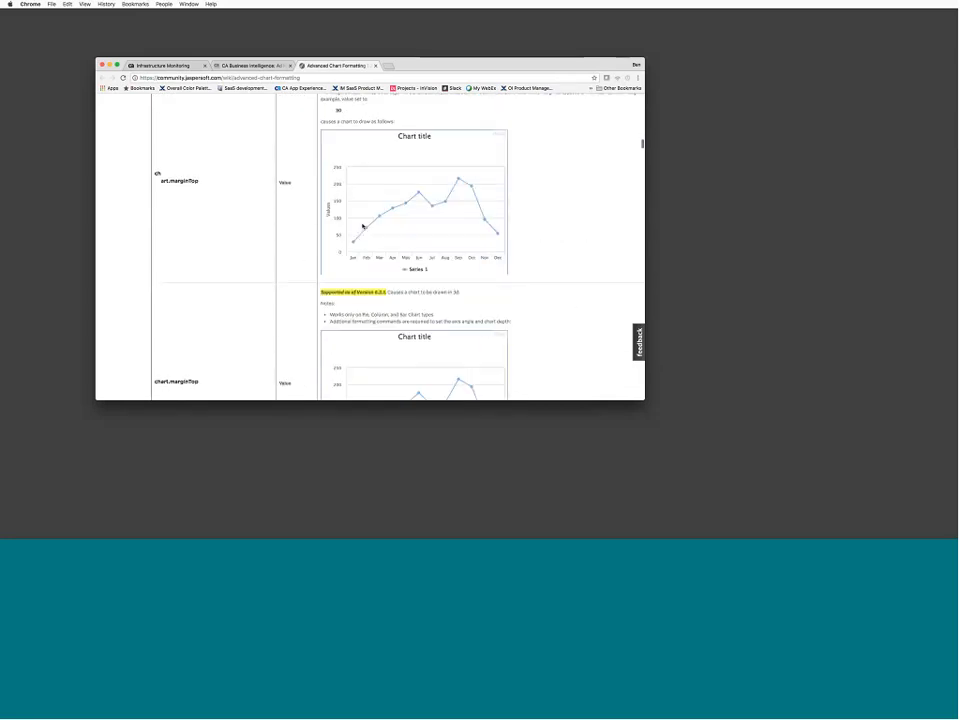
{"action": "scroll", "coordinate": [362, 226], "scroll_direction": "down", "scroll_amount": 10}
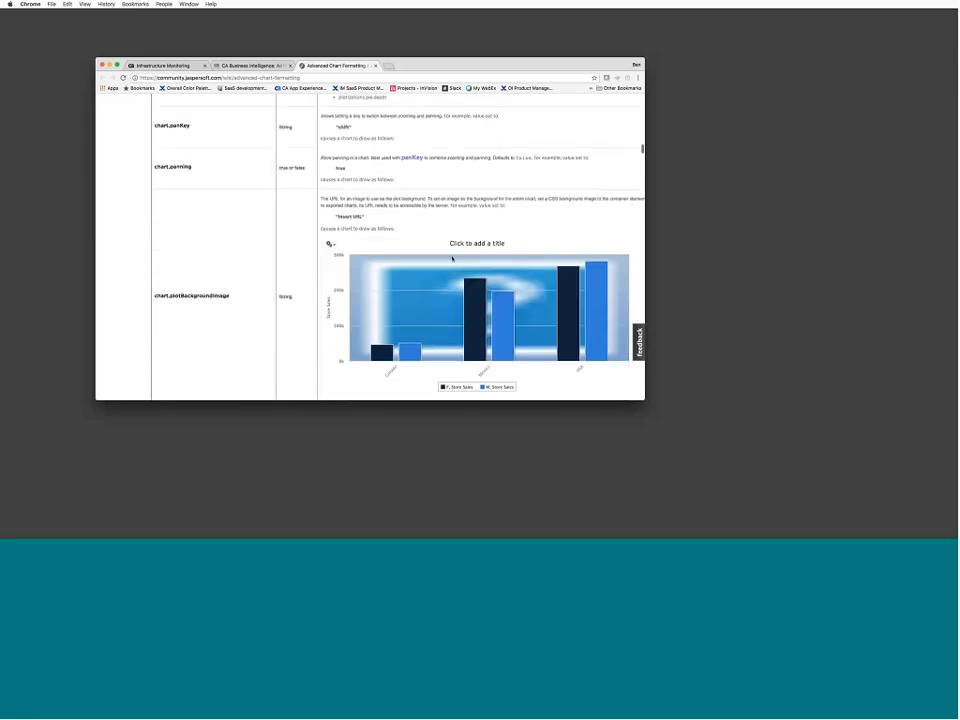
{"action": "scroll", "coordinate": [542, 329], "scroll_direction": "down", "scroll_amount": 5}
{"action": "scroll", "coordinate": [542, 329], "scroll_direction": "down", "scroll_amount": 4}
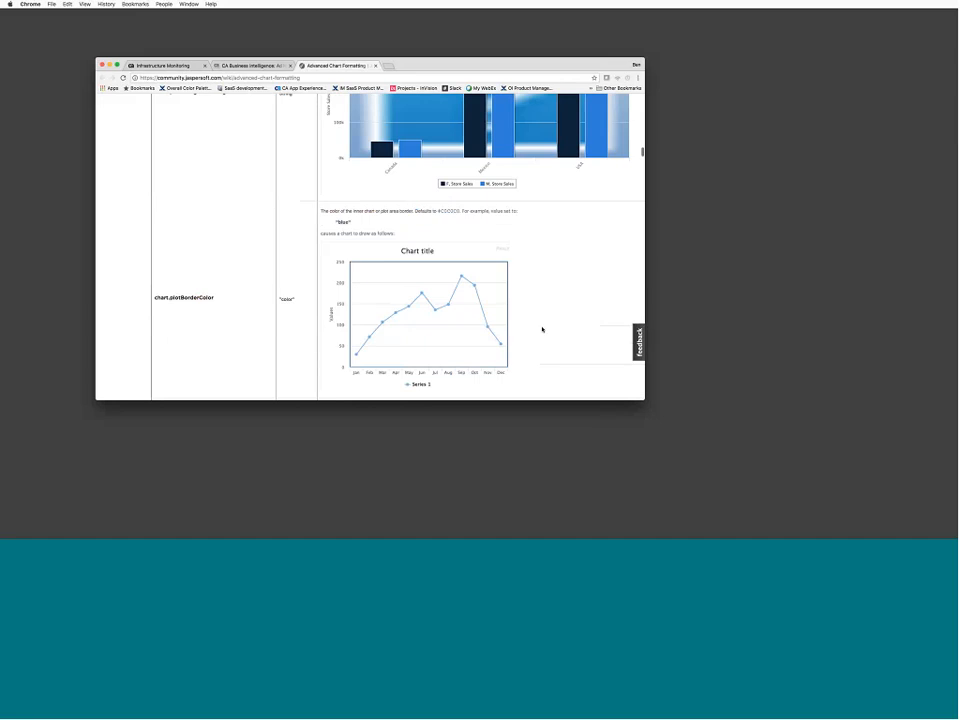
{"action": "scroll", "coordinate": [542, 329], "scroll_direction": "down", "scroll_amount": 10}
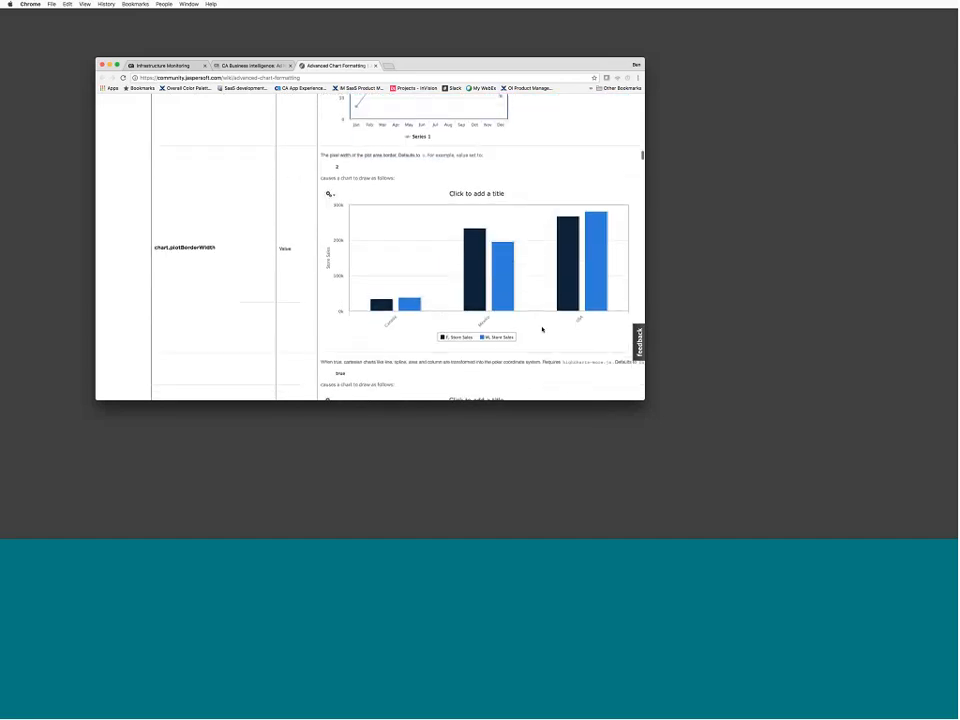
{"action": "scroll", "coordinate": [542, 329], "scroll_direction": "down", "scroll_amount": 7}
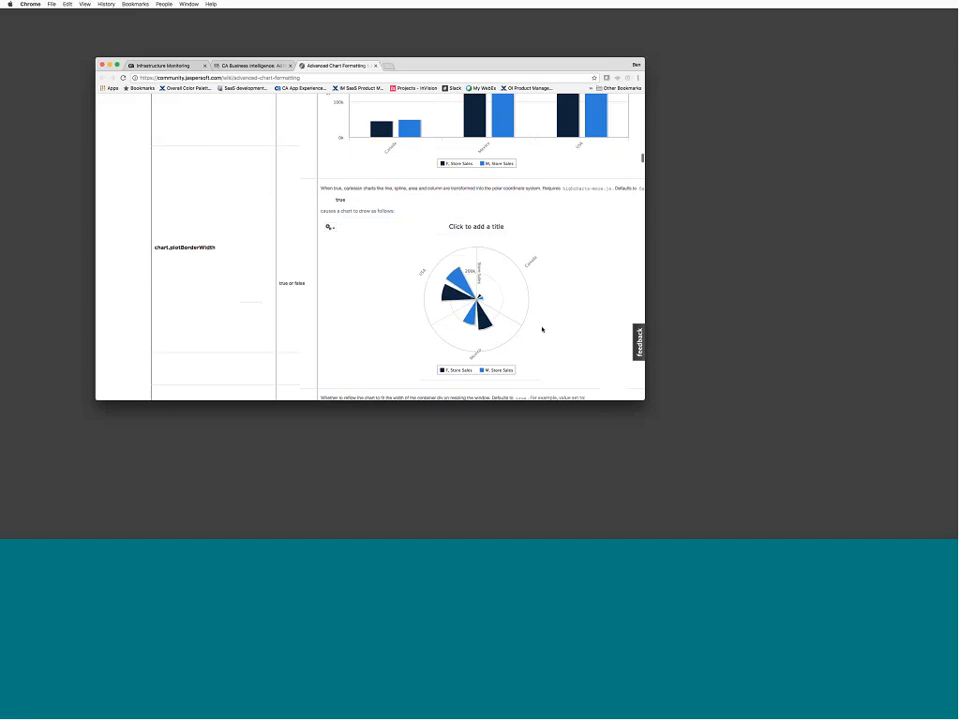
{"action": "scroll", "coordinate": [542, 329], "scroll_direction": "down", "scroll_amount": 2}
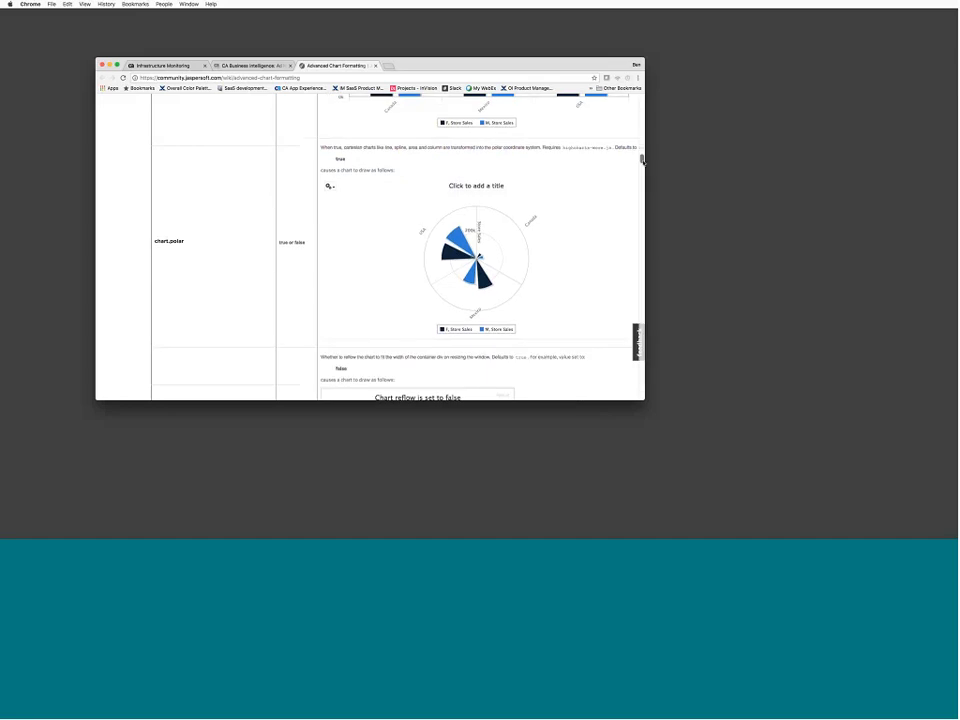
{"action": "left_click_drag", "start_coordinate": [641, 157], "coordinate": [641, 190]}
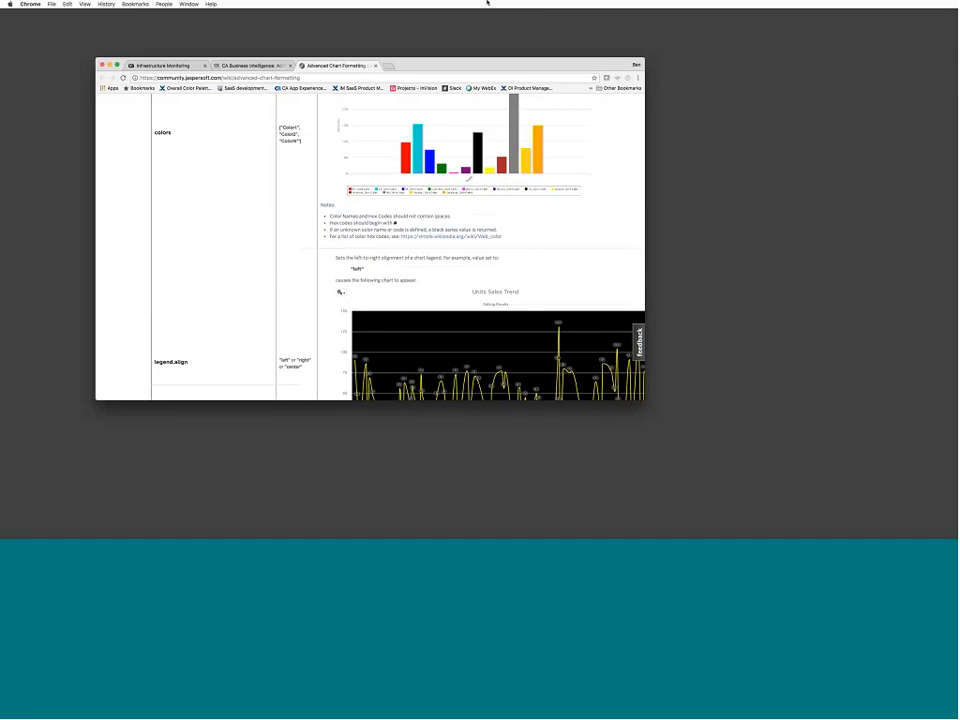
{"action": "key", "text": "ctrl+shift+Tab"}
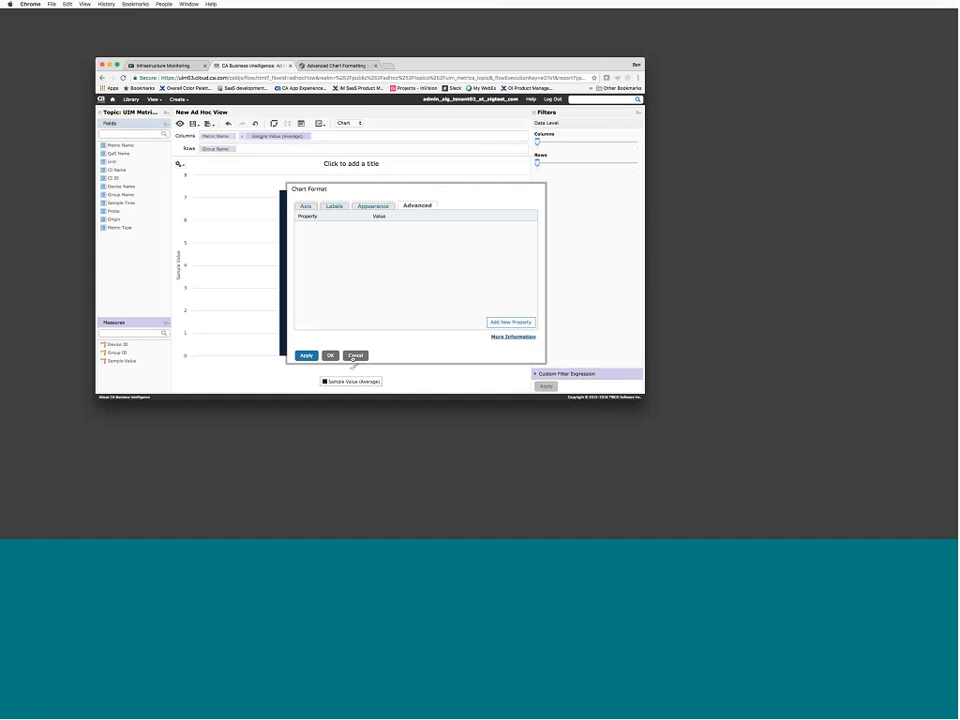
{"action": "left_click", "coordinate": [355, 356]}
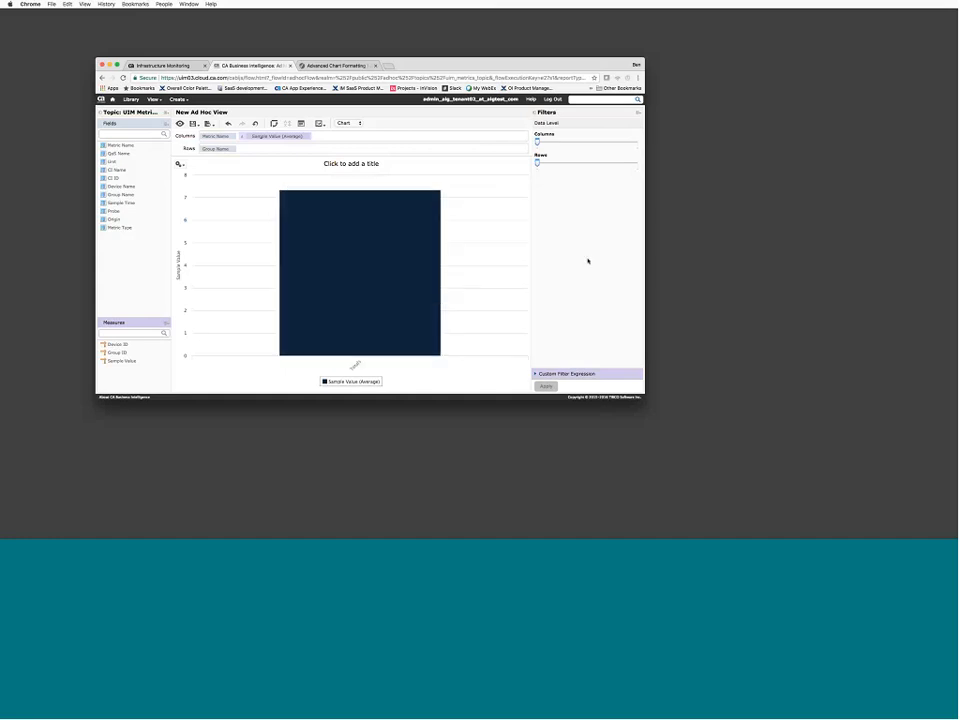